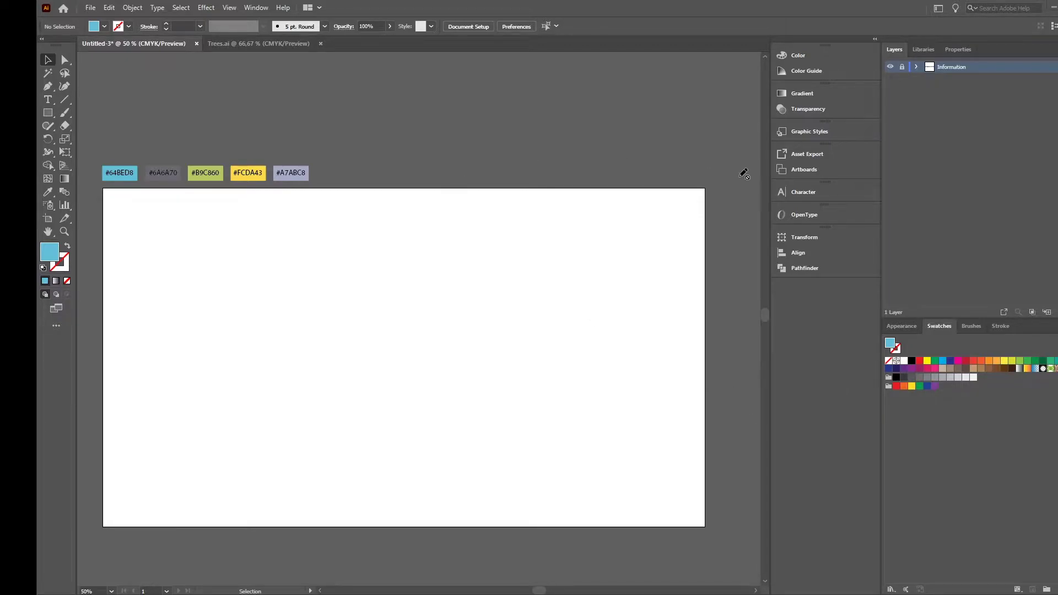
Create a layer named Background and cover the 1920 × 1080 px artboard with a light blue rectangle
left_click(1053, 49)
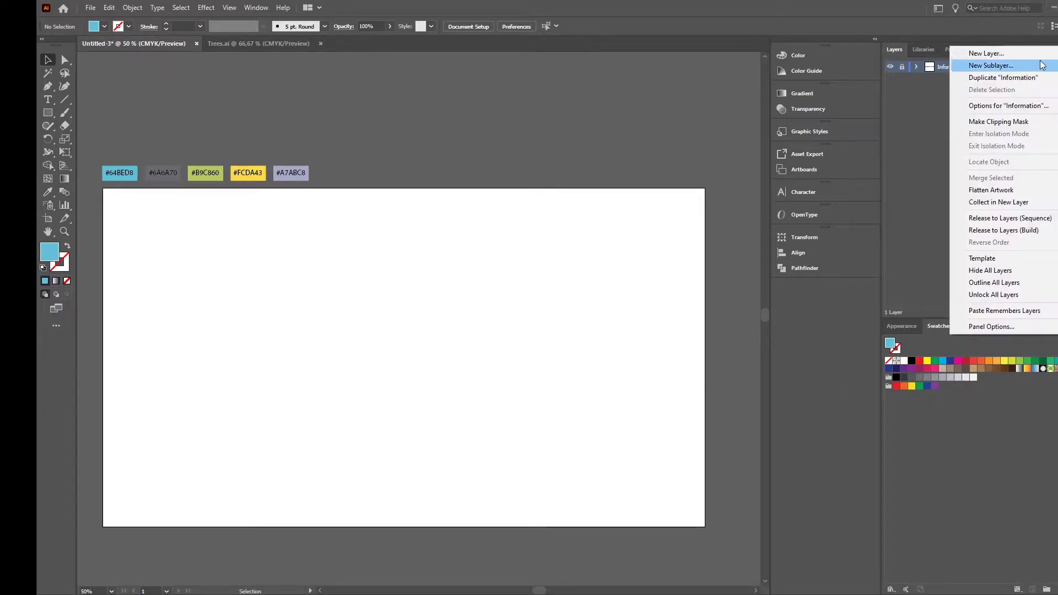
left_click(1004, 58)
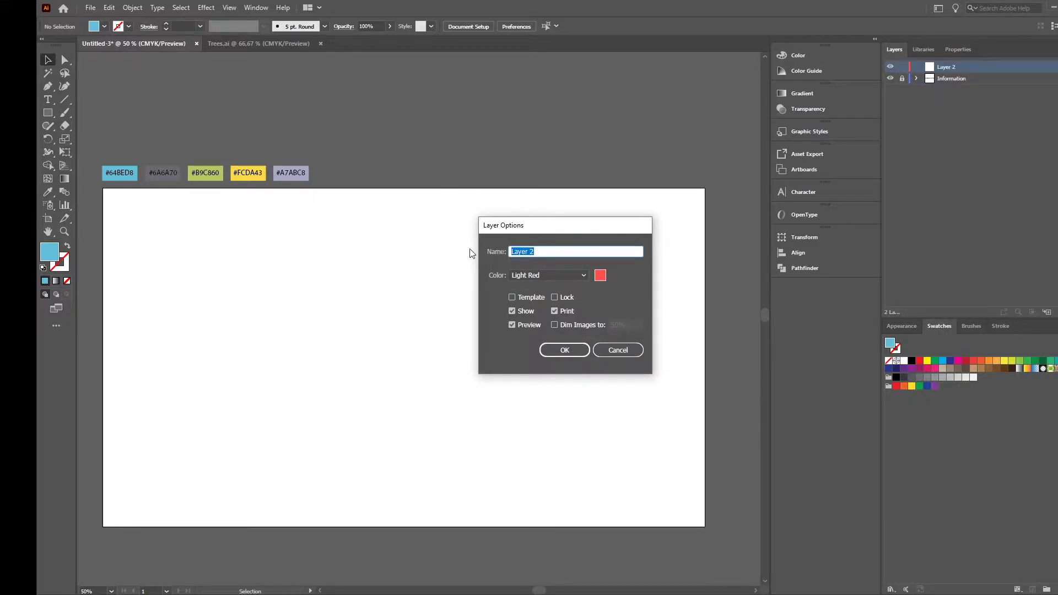
type("Background")
left_click(566, 349)
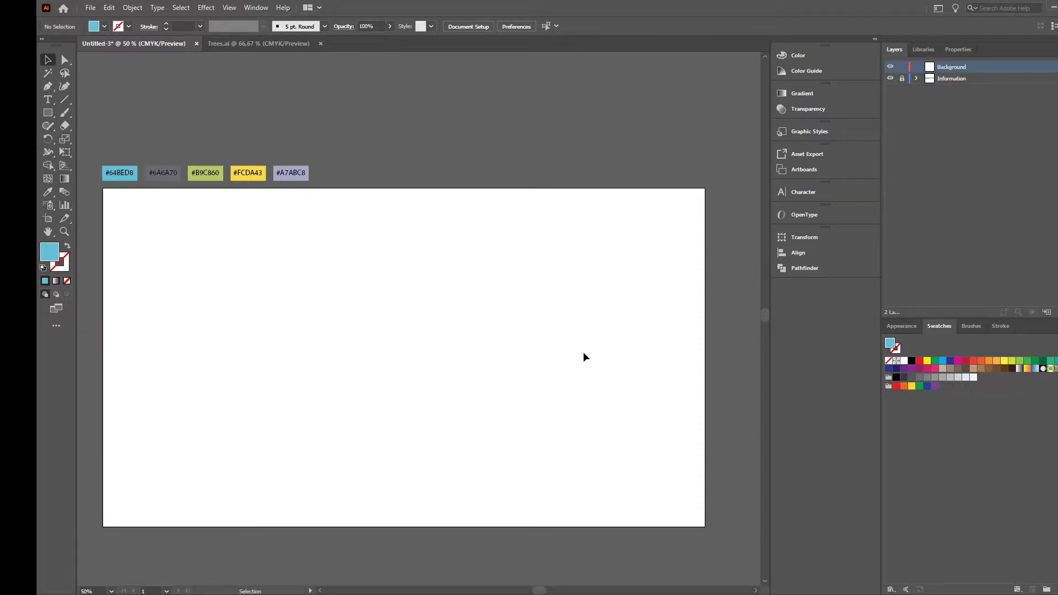
left_click(48, 112)
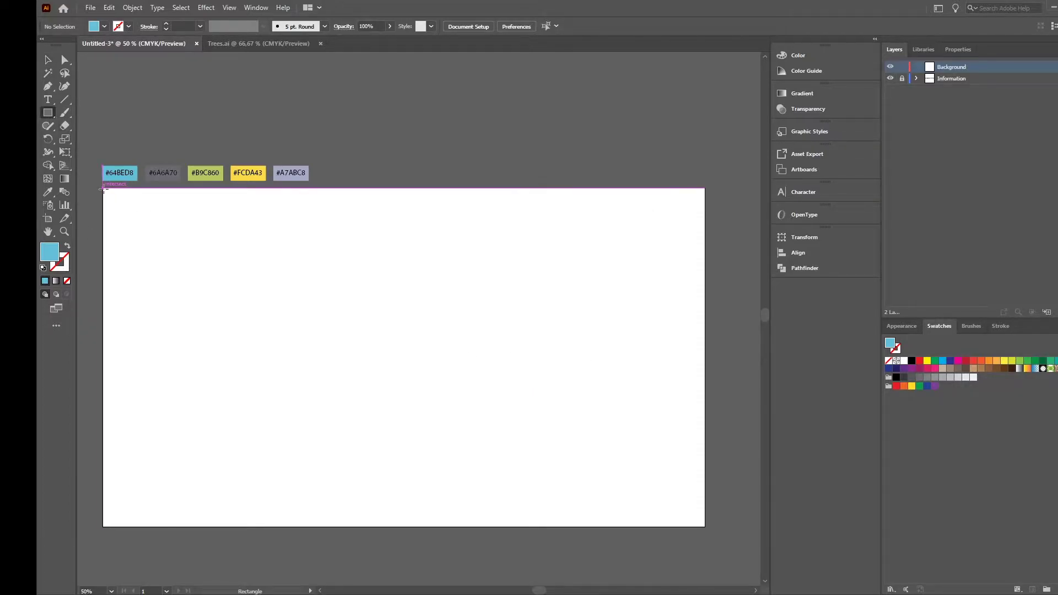
left_click_drag(103, 189, 706, 527)
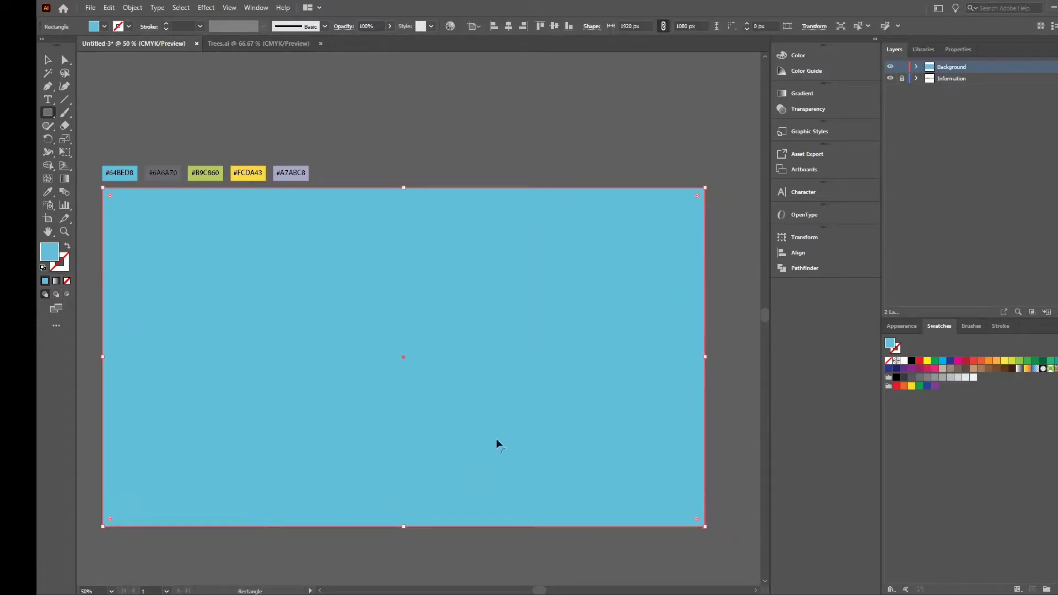
Lock the Background layer and add a new layer named Foreground
left_click(902, 67)
left_click(1053, 49)
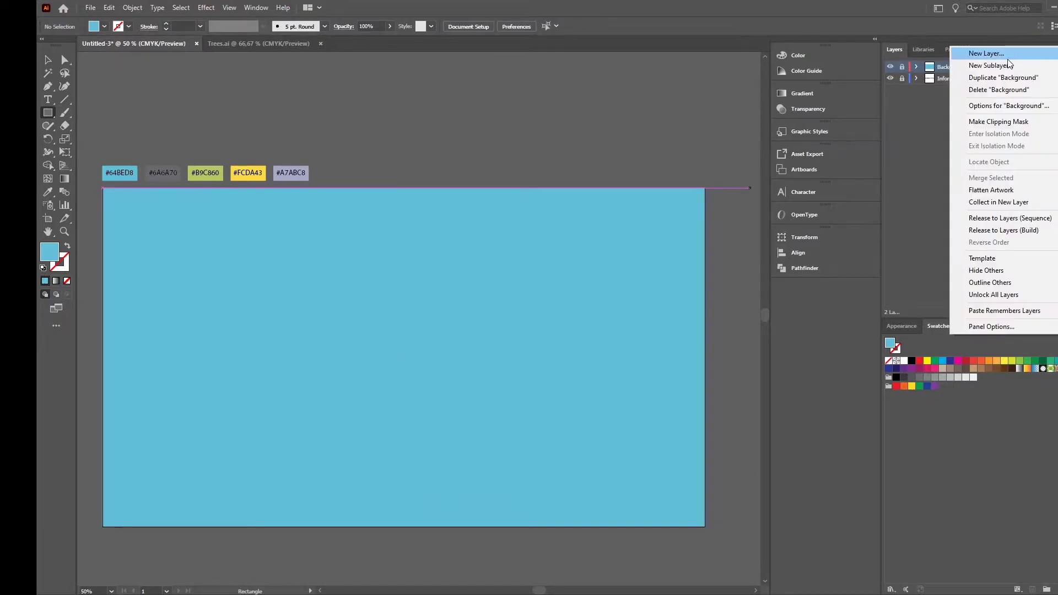
left_click(987, 51)
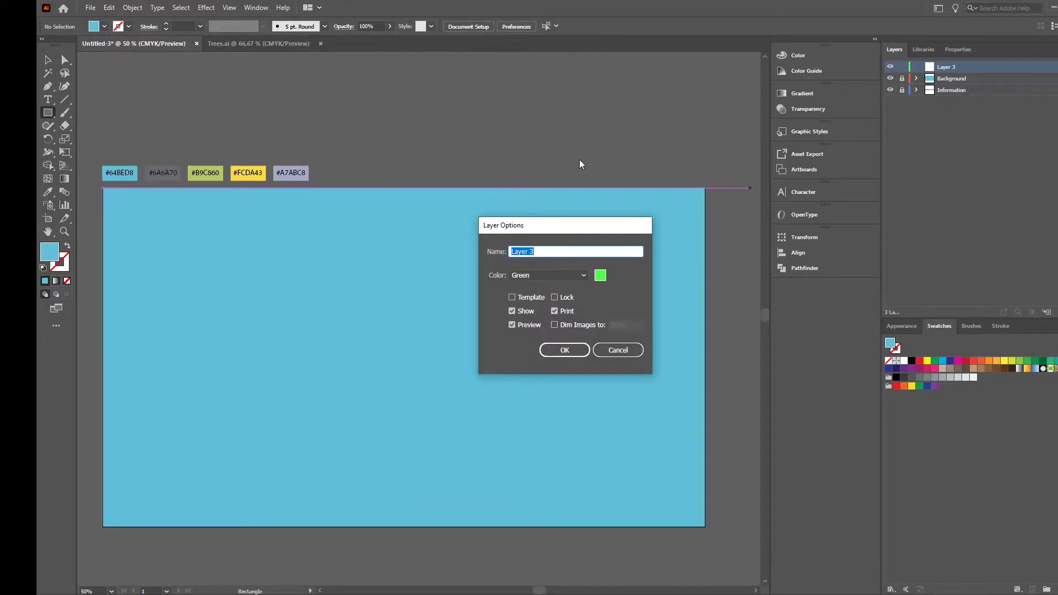
type("Foreground")
left_click(566, 352)
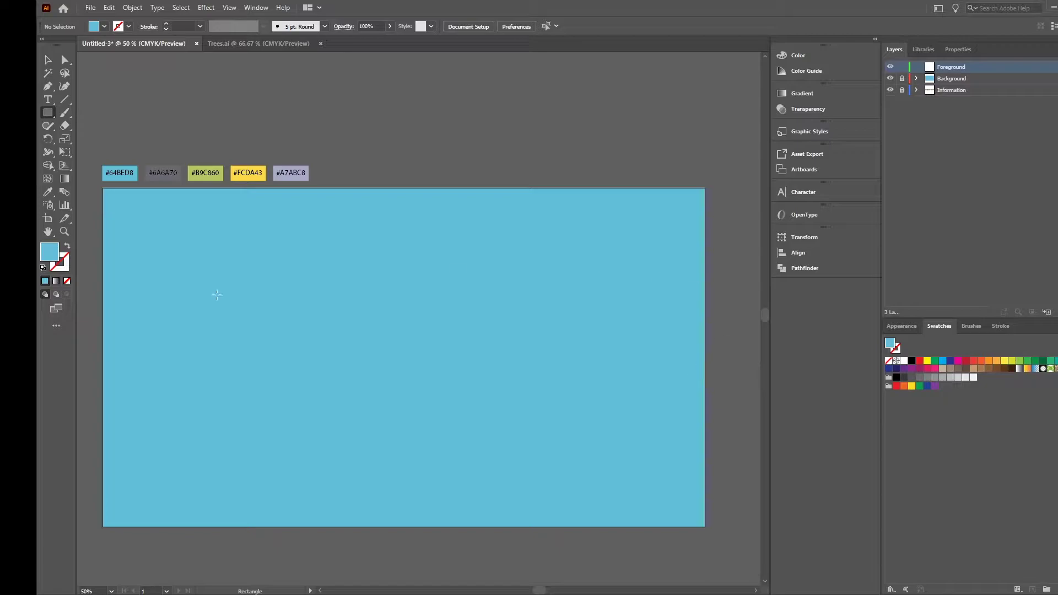
Pen-draw a closed triangle on the left side of the sky
left_click(49, 87)
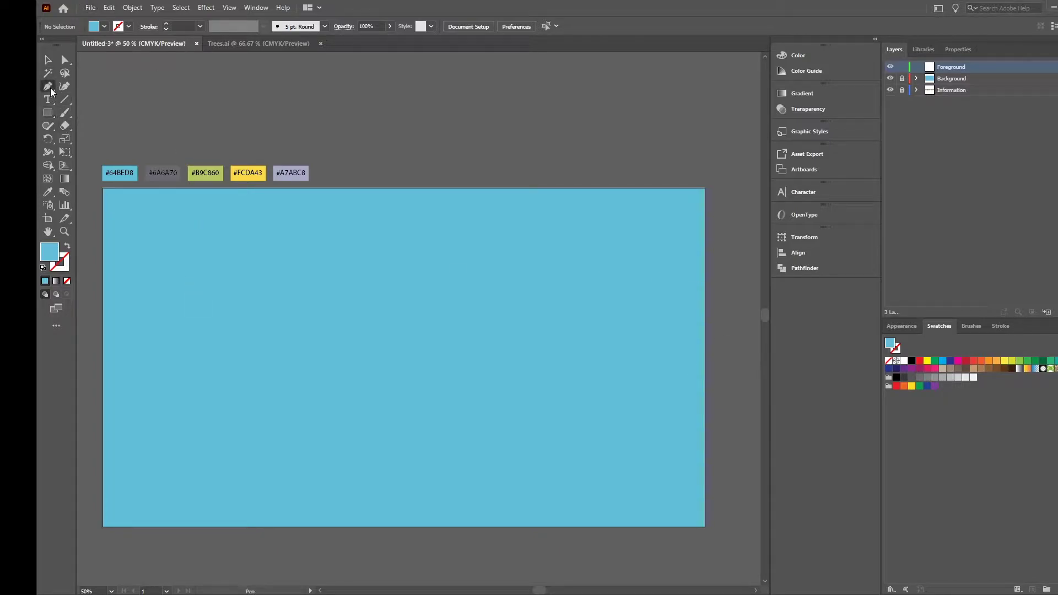
left_click(156, 391)
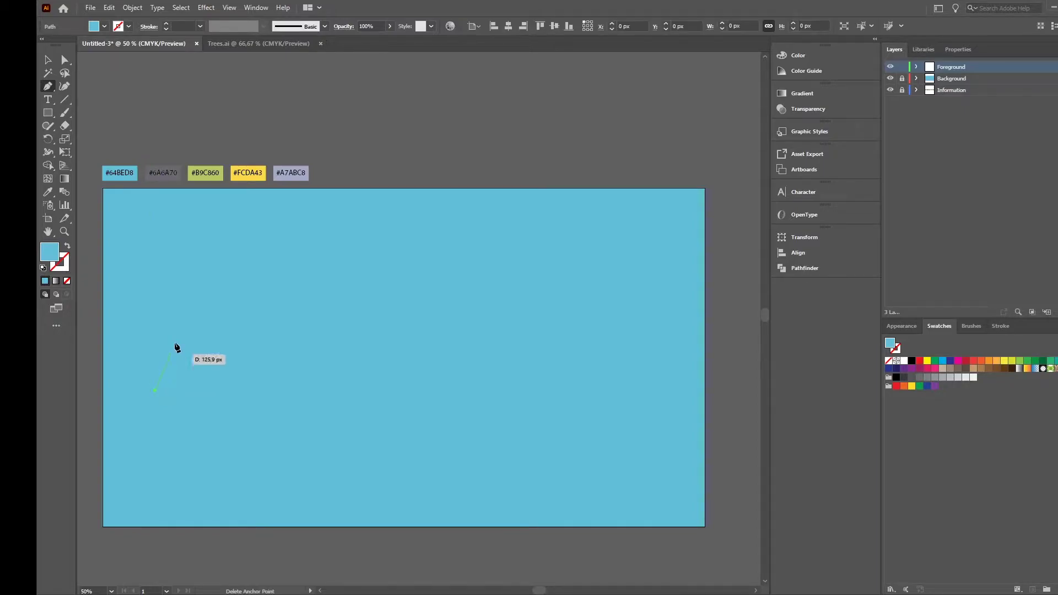
left_click(222, 277)
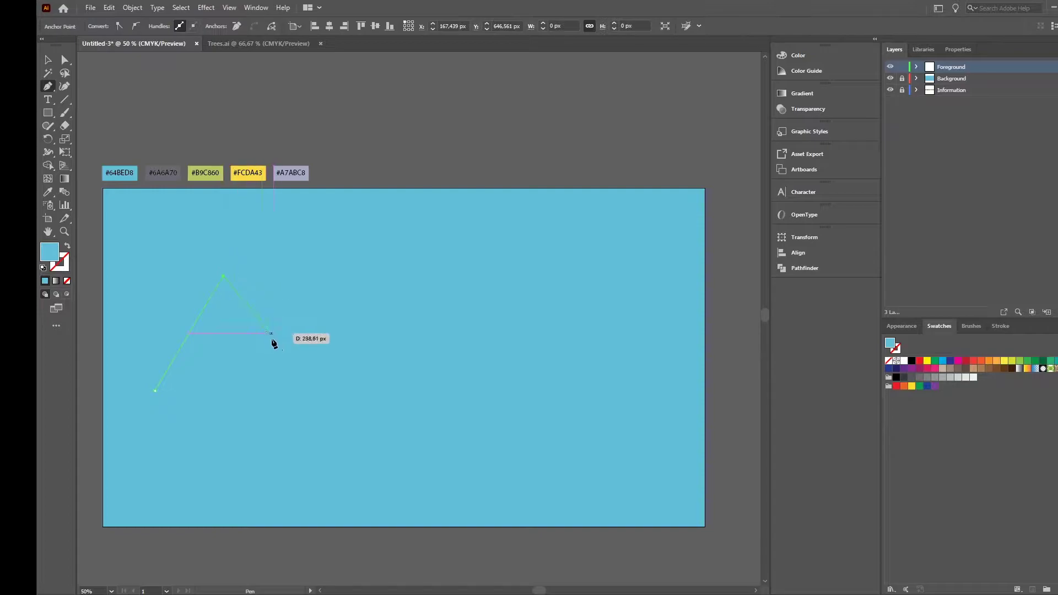
left_click(285, 391)
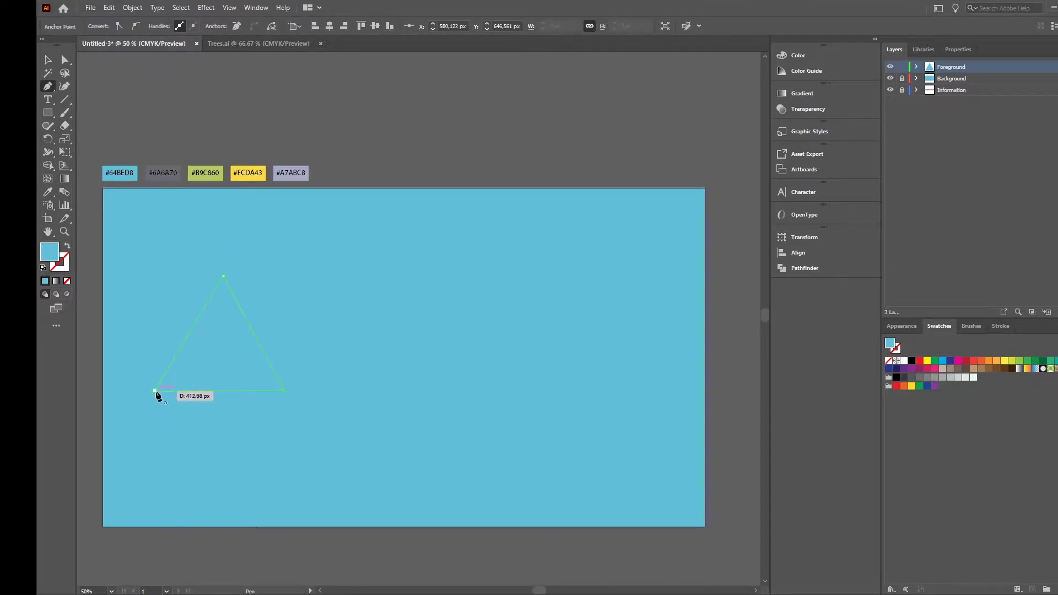
left_click(156, 392)
Fill the triangle with grey #6A6A70 sampled from the palette, then deselect it
left_click(49, 193)
left_click(169, 176)
left_click(48, 59)
left_click(219, 103)
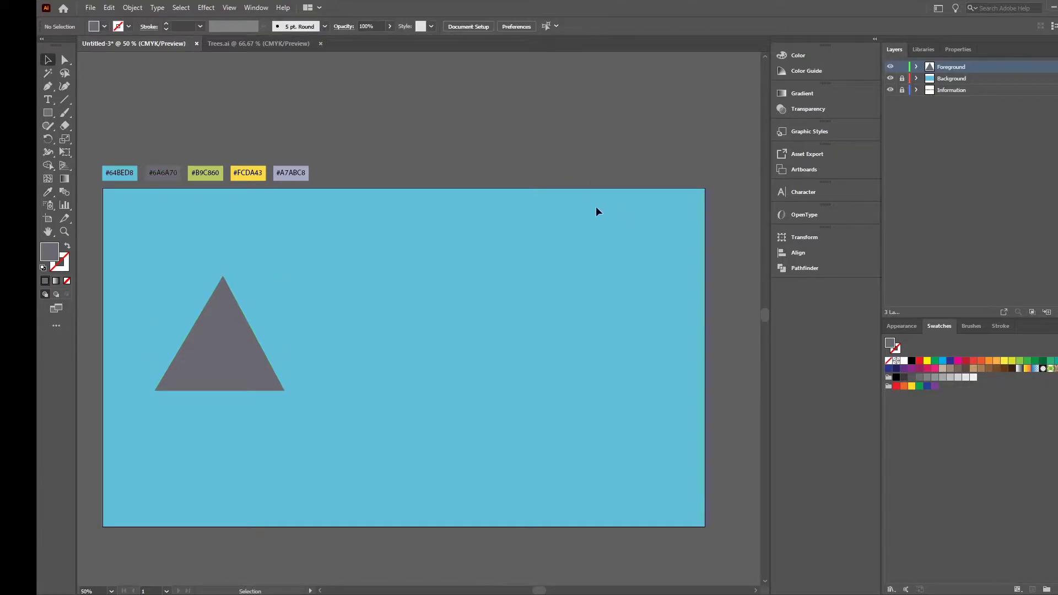
Draw a circle with the Ellipse tool near the top centre of the sky
key("ctrl+a")
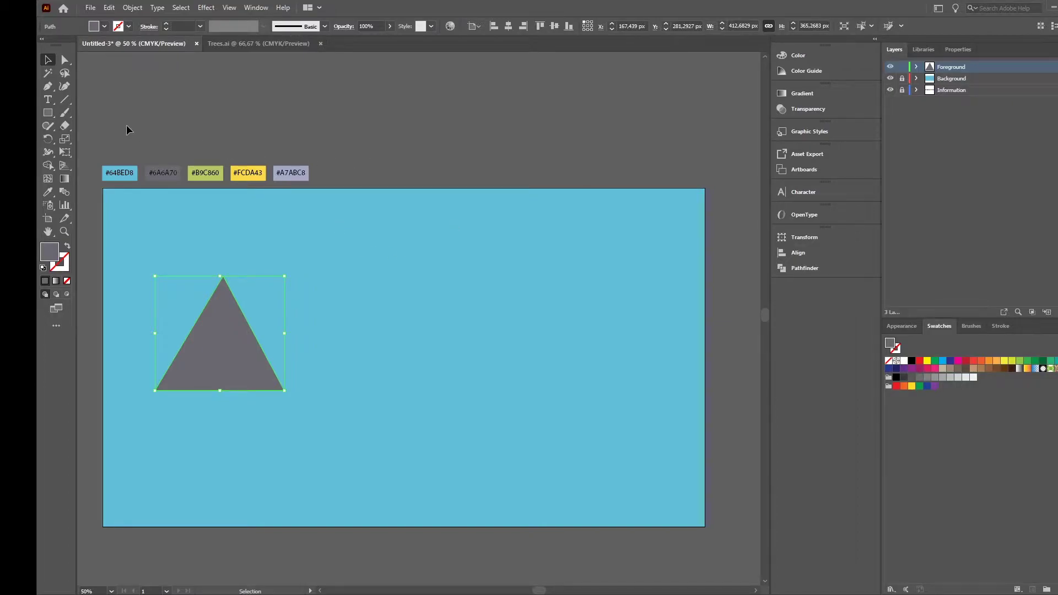
left_click(48, 113)
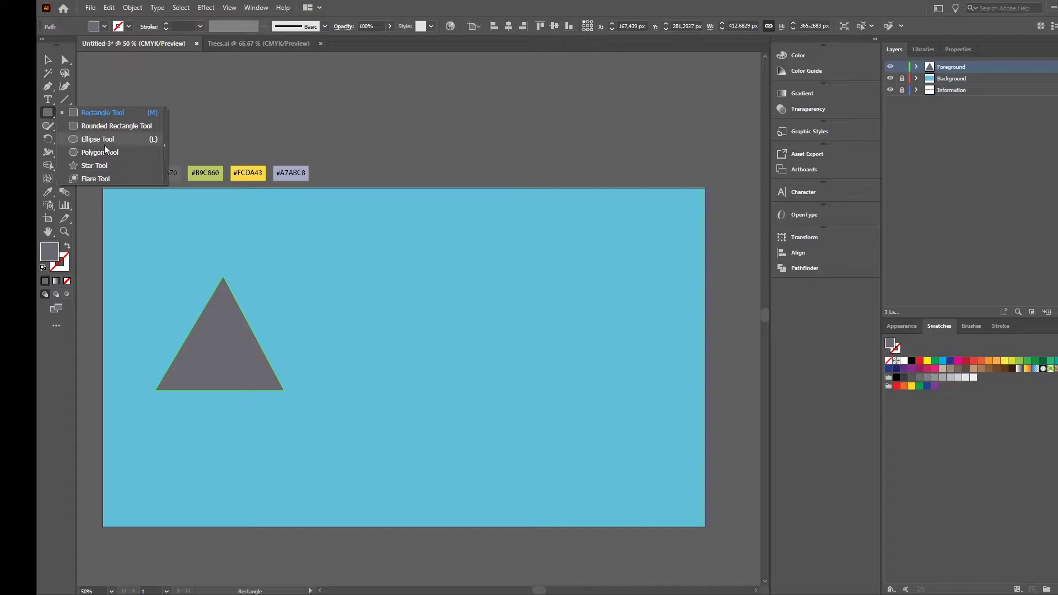
left_click(98, 140)
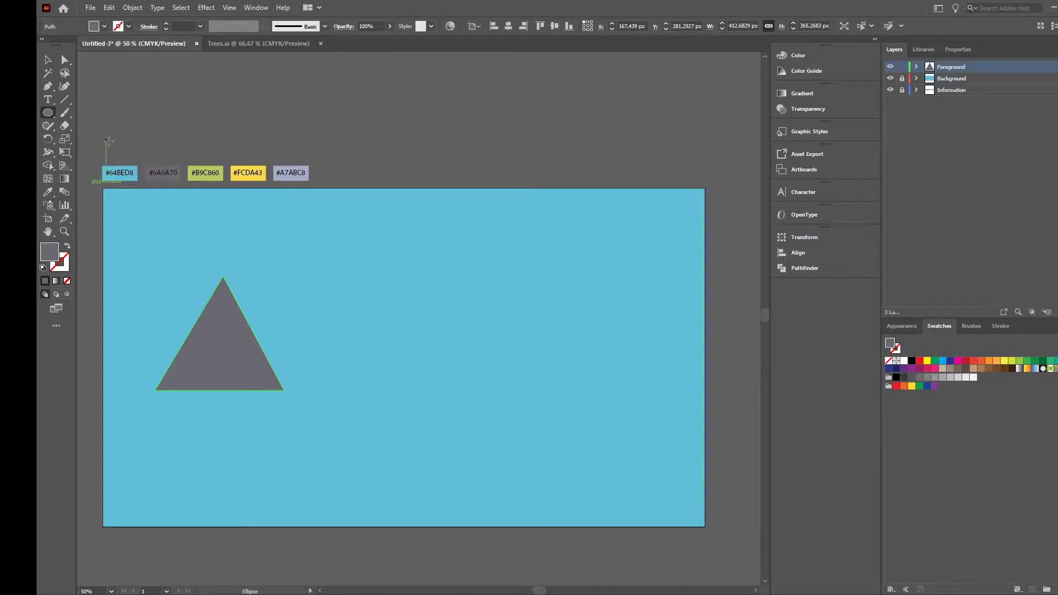
mouse_move(349, 216)
left_mouse_down()
mouse_move(441, 286)
mouse_move(427, 299)
mouse_move(388, 255)
mouse_move(448, 288)
mouse_move(440, 277)
left_mouse_up()
left_click(44, 59)
Fill the circle with yellow #FCDA43 using the Eyedropper
left_click(48, 191)
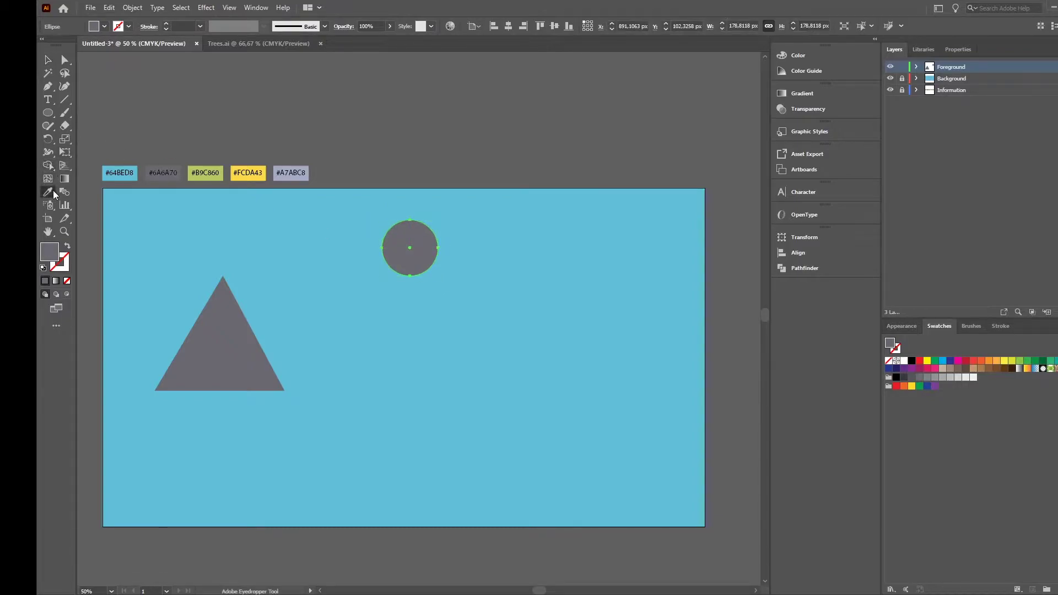
left_click(257, 179)
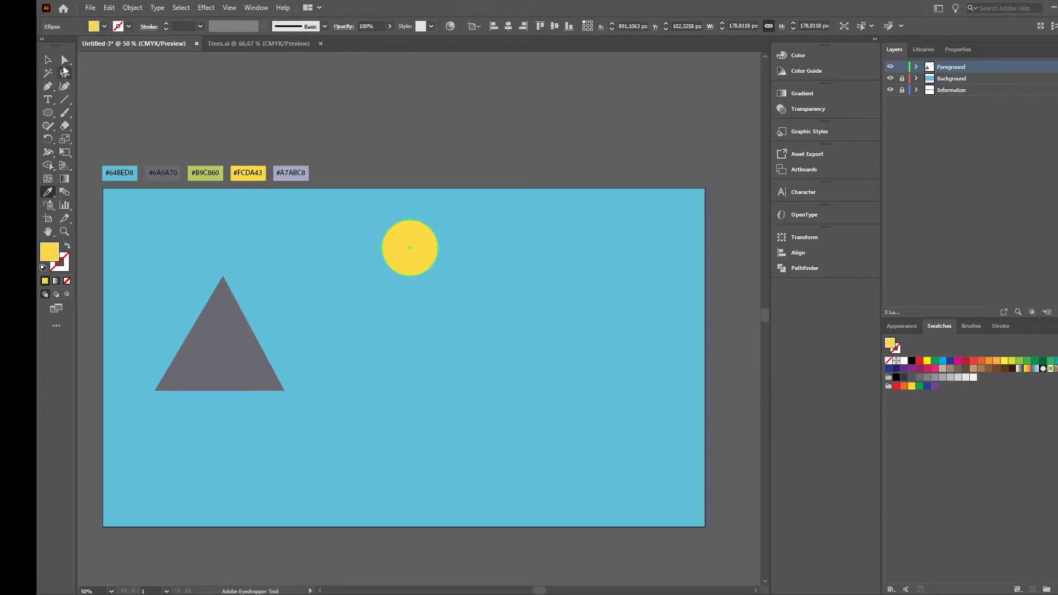
left_click(48, 59)
left_click(389, 137)
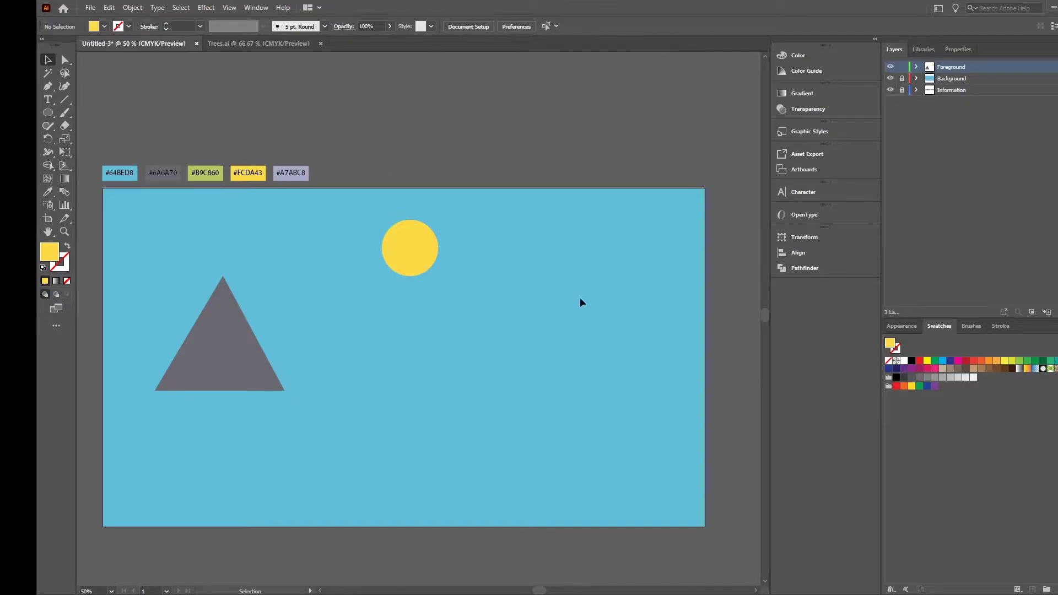
left_click(413, 269)
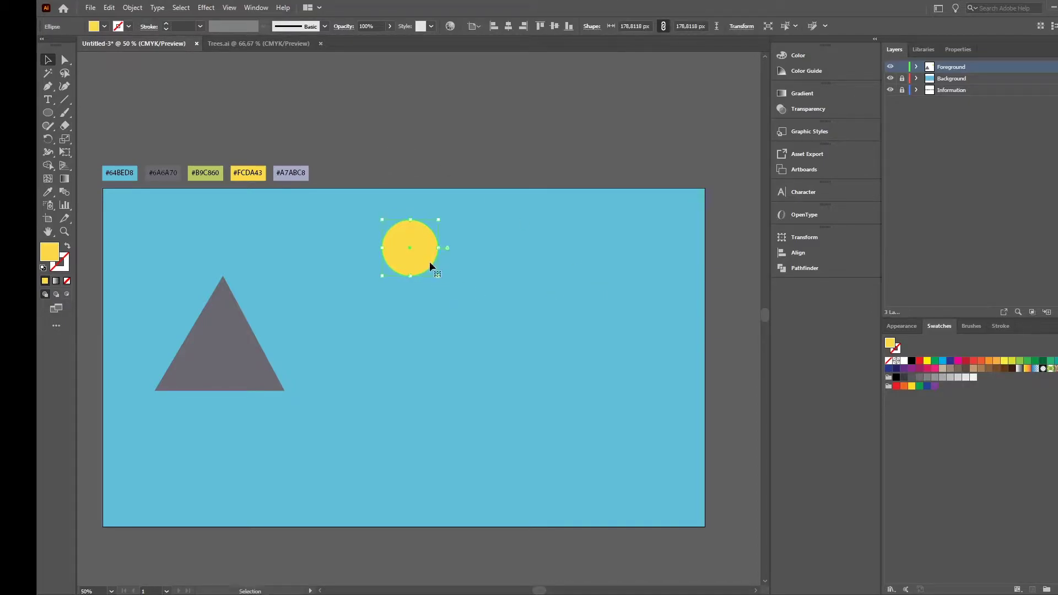
Paste a copy of the circle behind it and enlarge it to 217.76 px
key("a")
key("v")
left_click(917, 67)
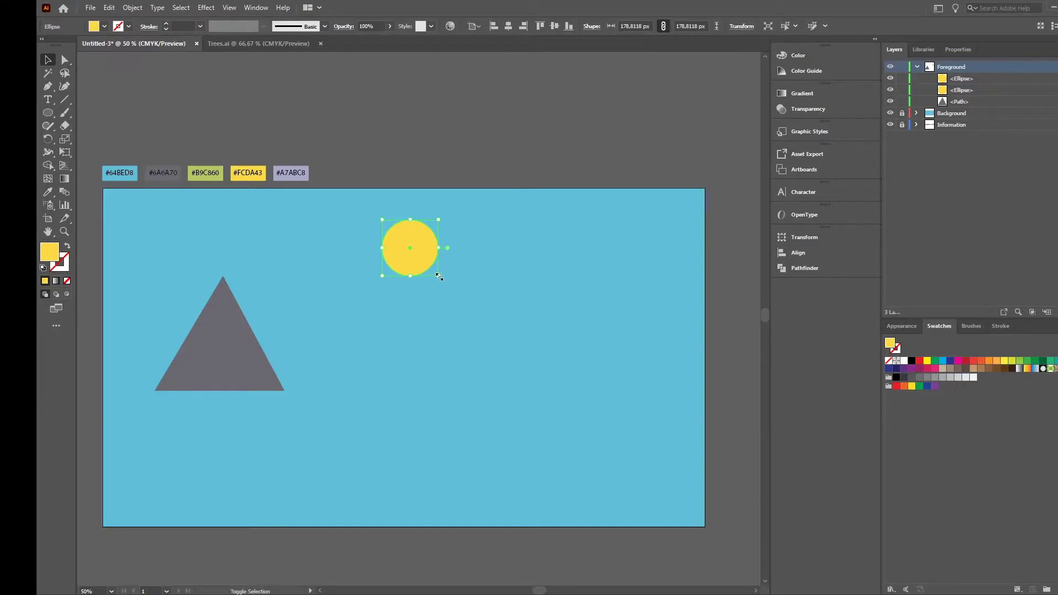
left_click_drag(439, 277, 447, 283)
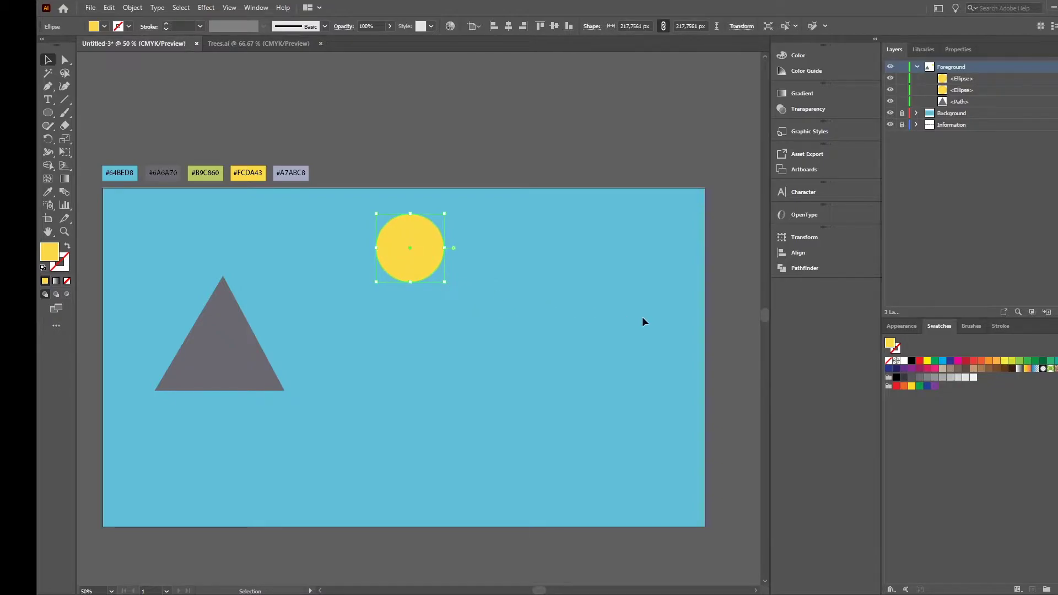
Give the larger circle a lighter yellow tint from the Color Guide as a halo
left_click(830, 74)
left_click(256, 8)
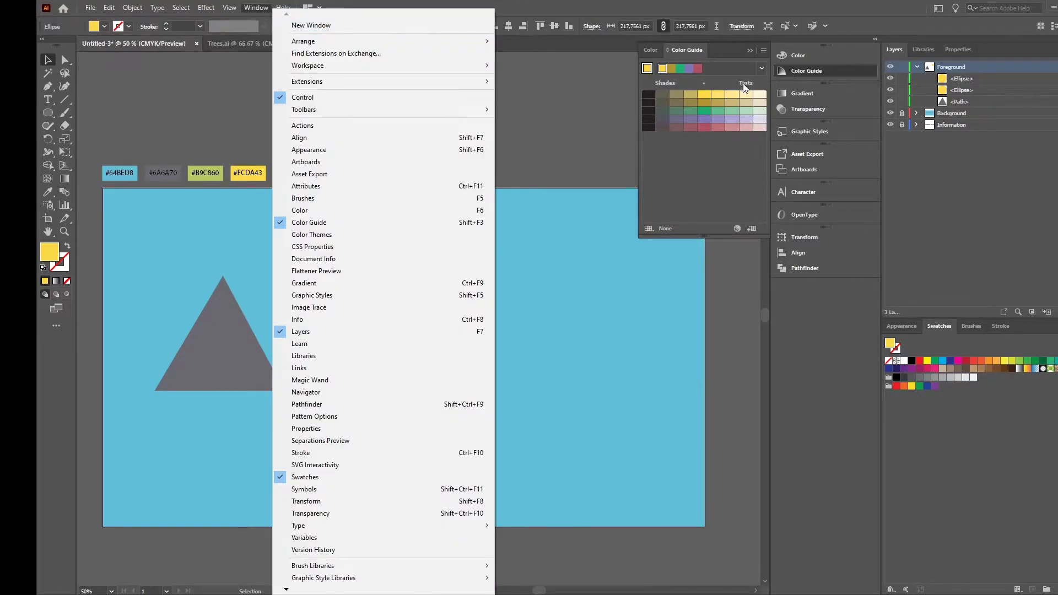
left_click(721, 94)
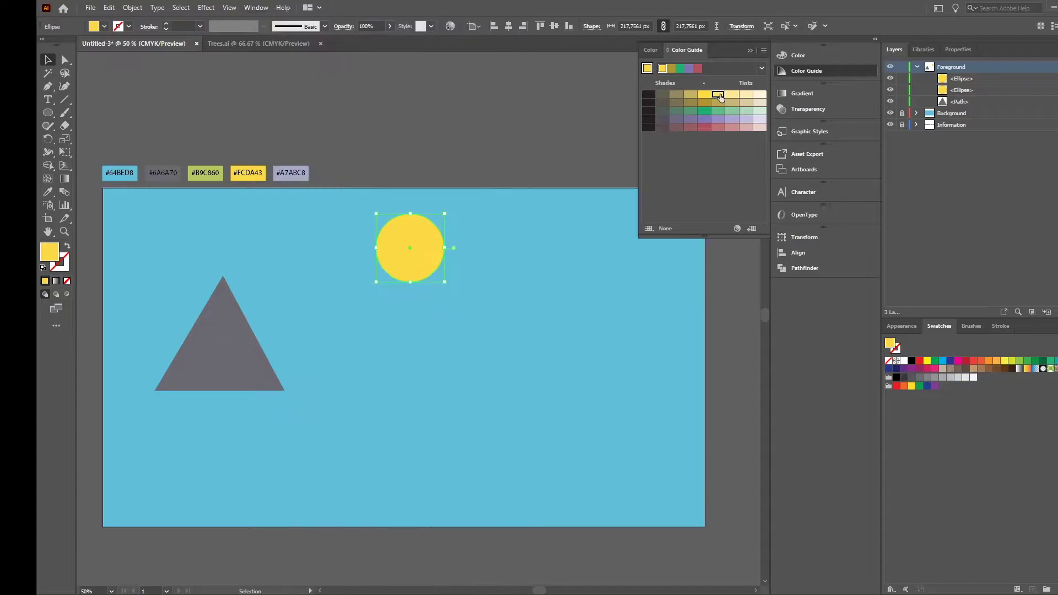
left_click(732, 95)
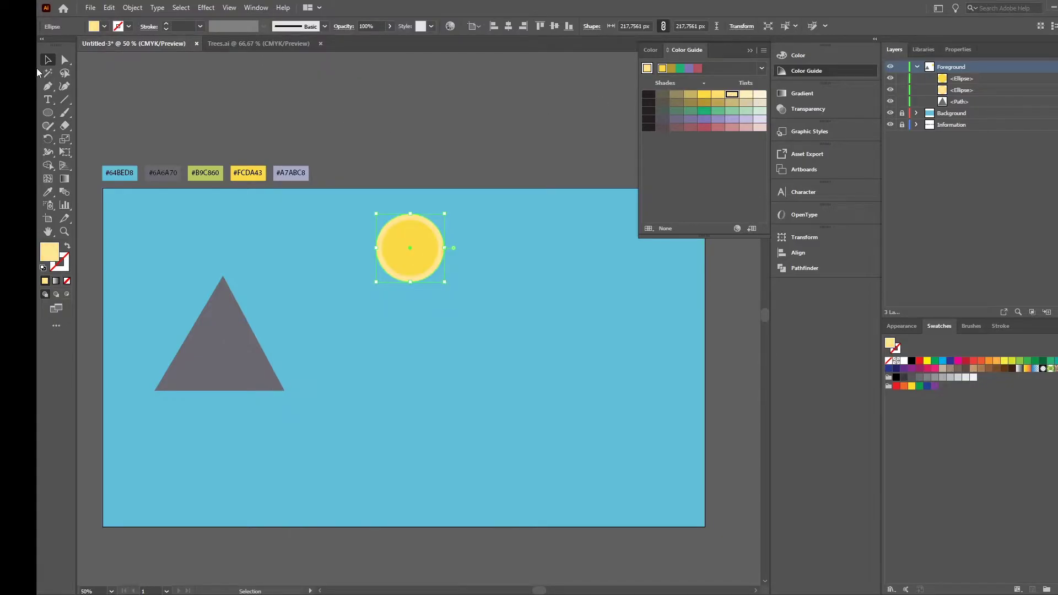
left_click(314, 101)
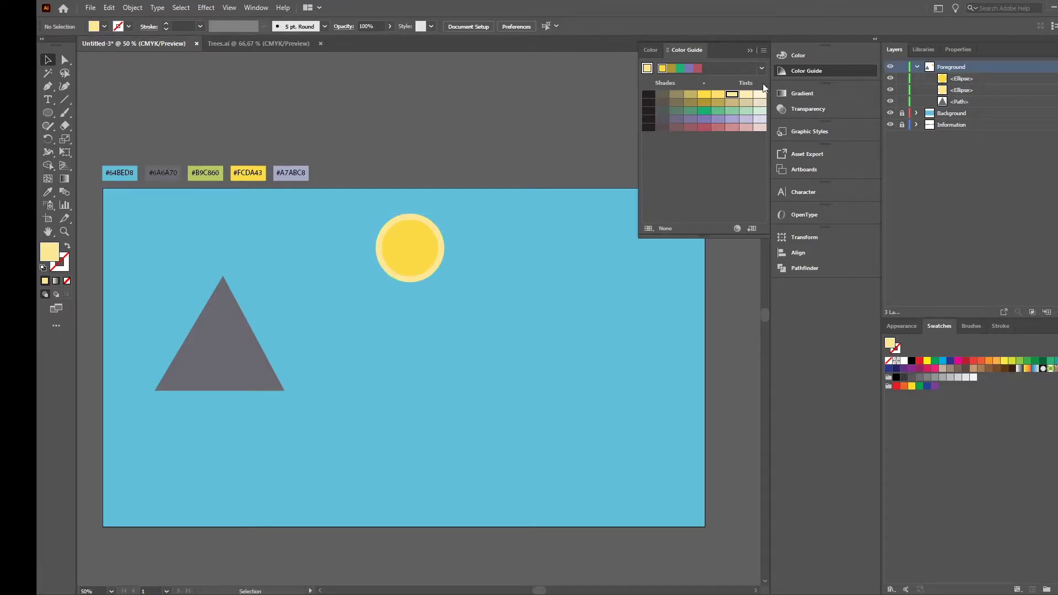
left_click(750, 51)
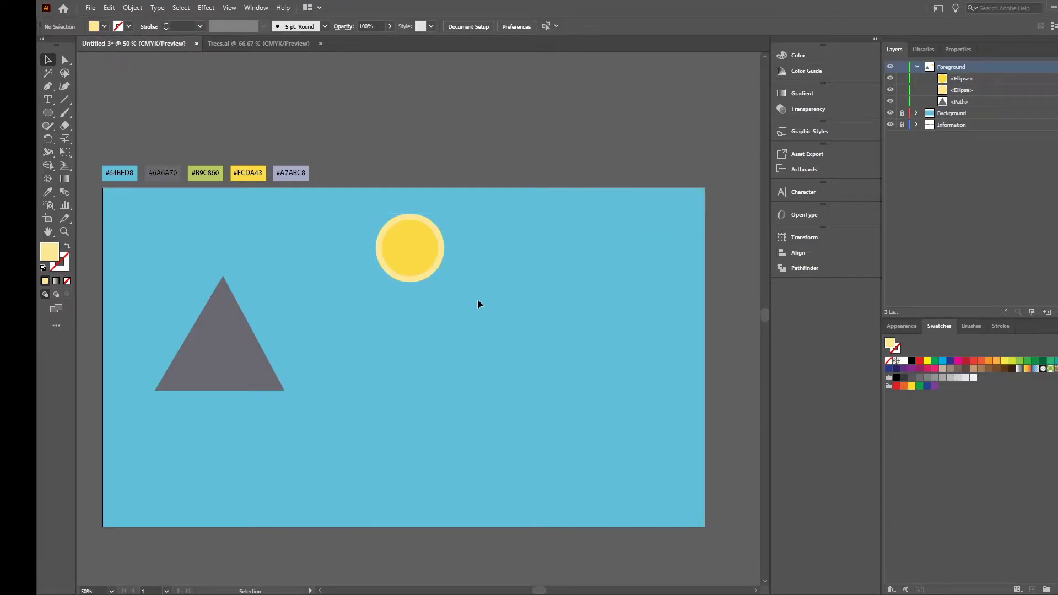
Group both sun circles, shrink the sun to 178.81 px and move it down slightly
left_click(384, 237)
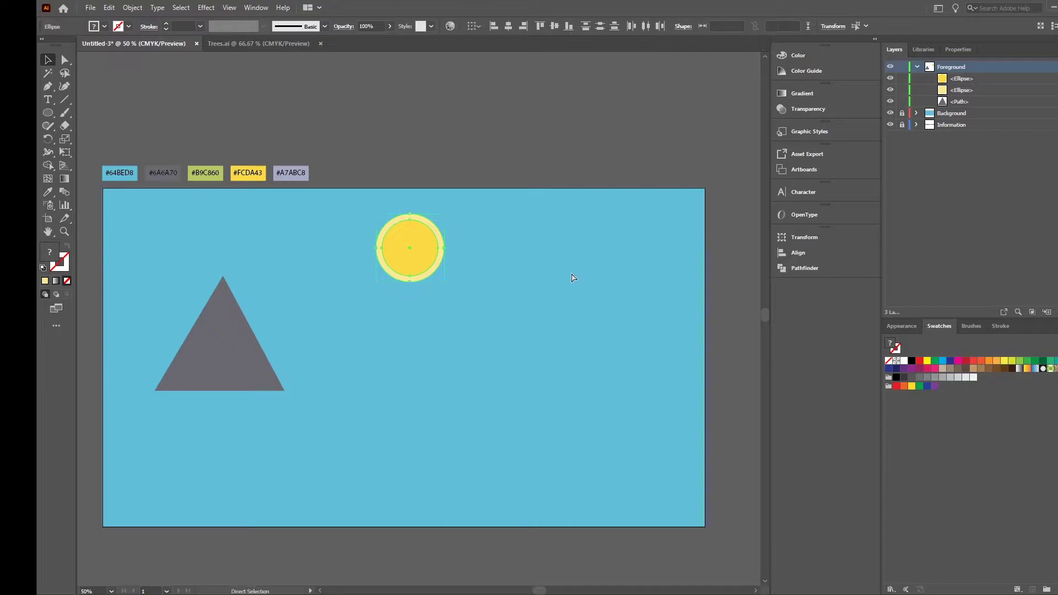
key("ctrl+g")
left_click_drag(444, 282, 414, 240)
left_click(573, 215)
left_click(574, 198)
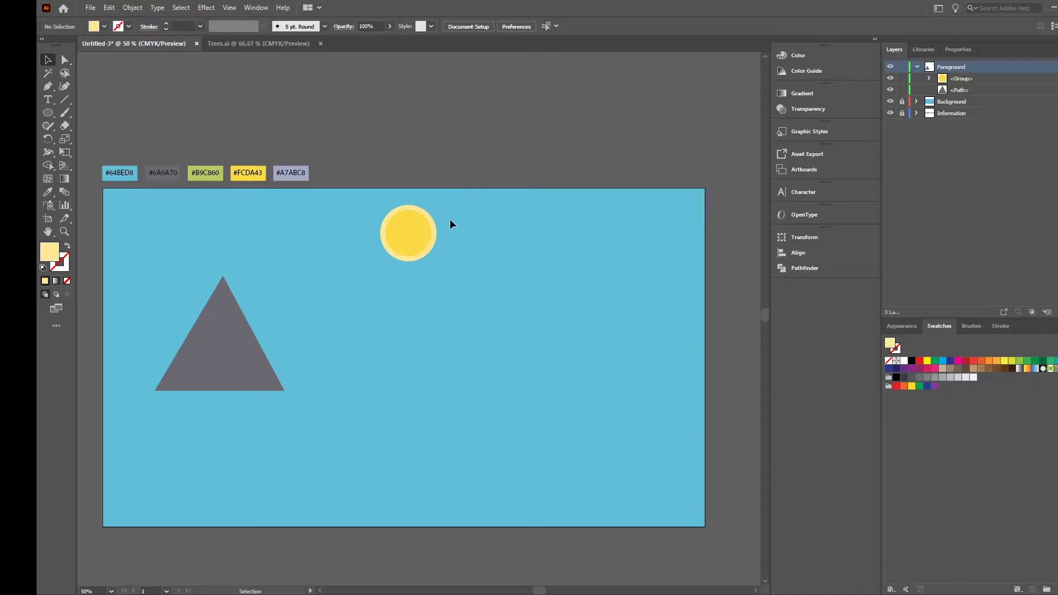
left_click(220, 366)
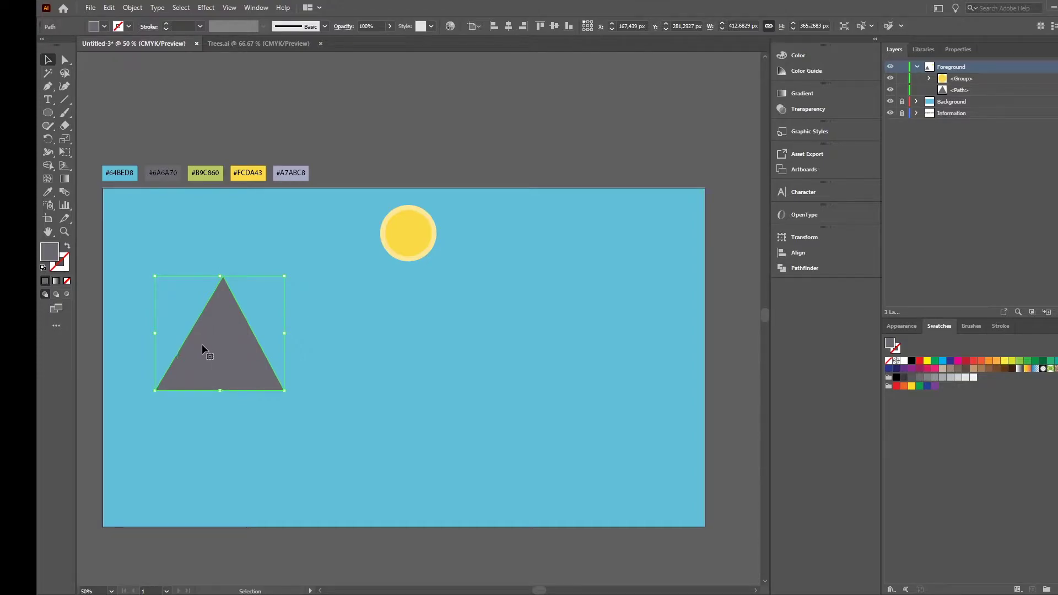
Lock the triangle and pen-draw a black shading shape over its left face
left_click(47, 86)
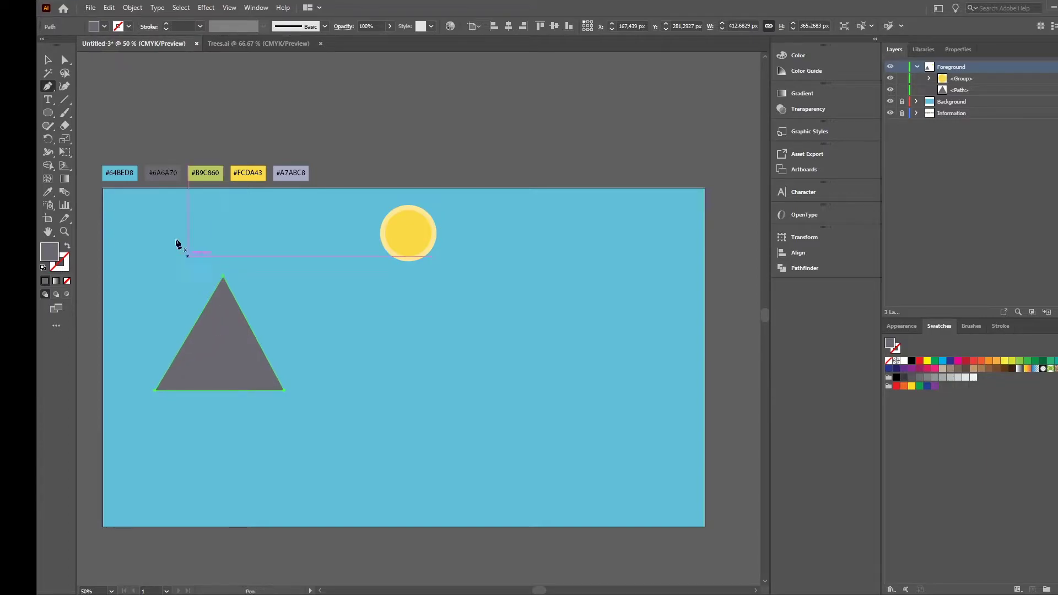
left_click(902, 90)
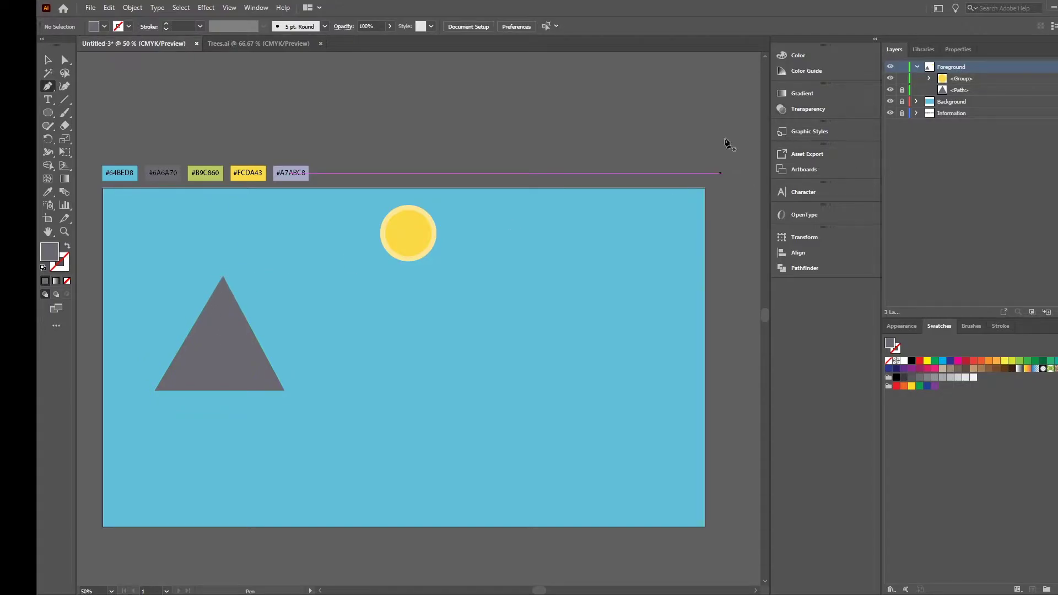
left_click(223, 276)
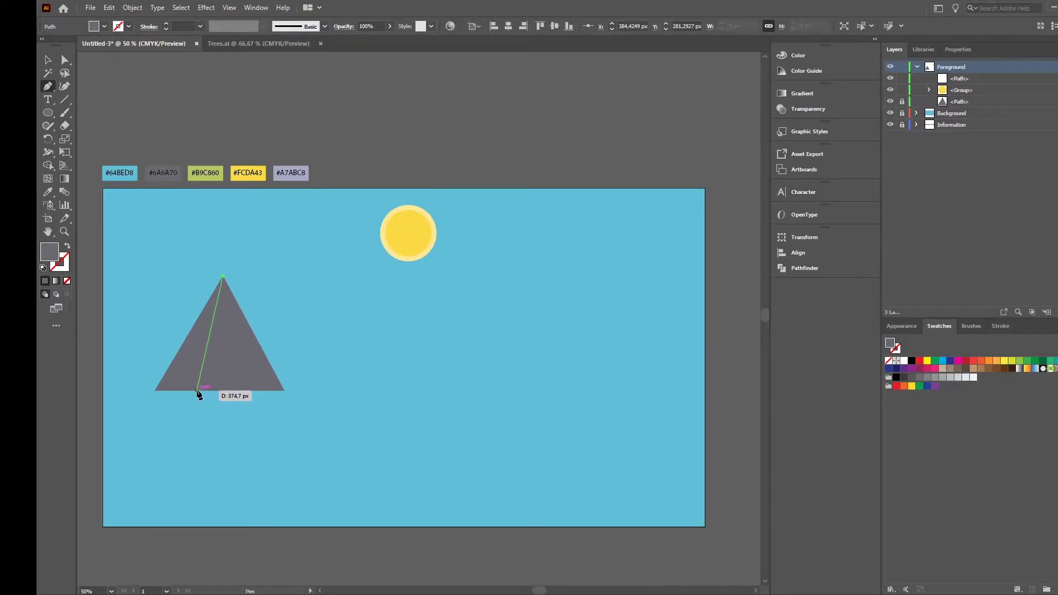
left_click(197, 391)
left_click(155, 391)
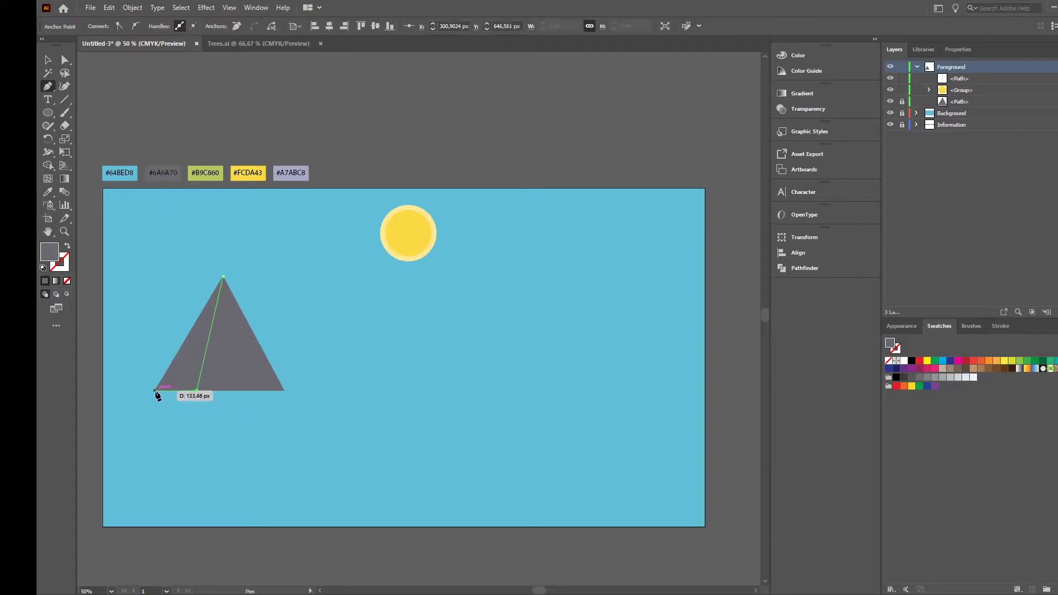
left_click(223, 277)
left_click(47, 59)
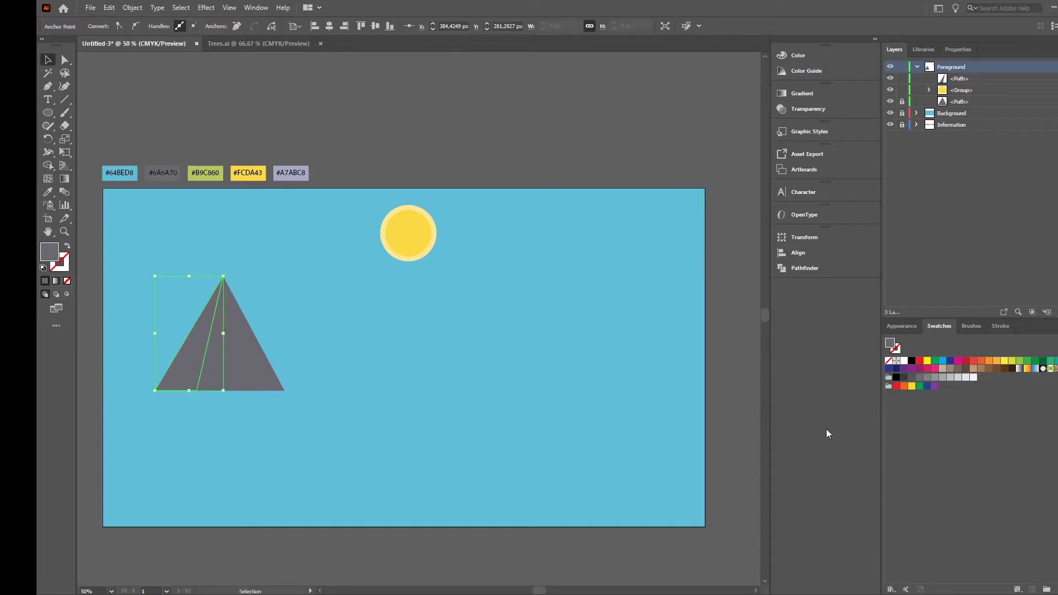
left_click(897, 378)
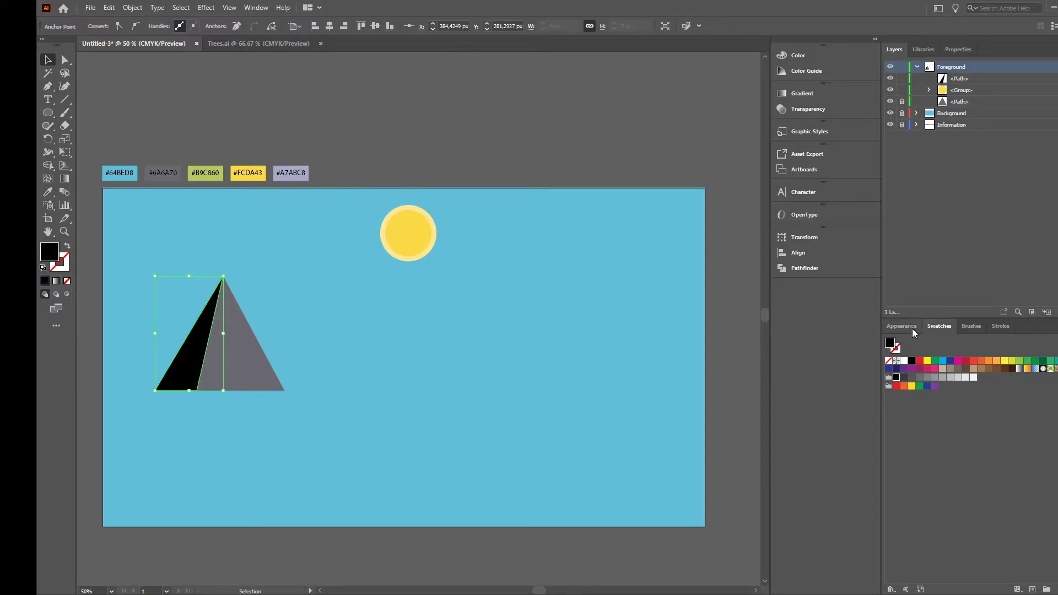
Try 20% and then 50% fill opacity on the shading shape
left_click(911, 328)
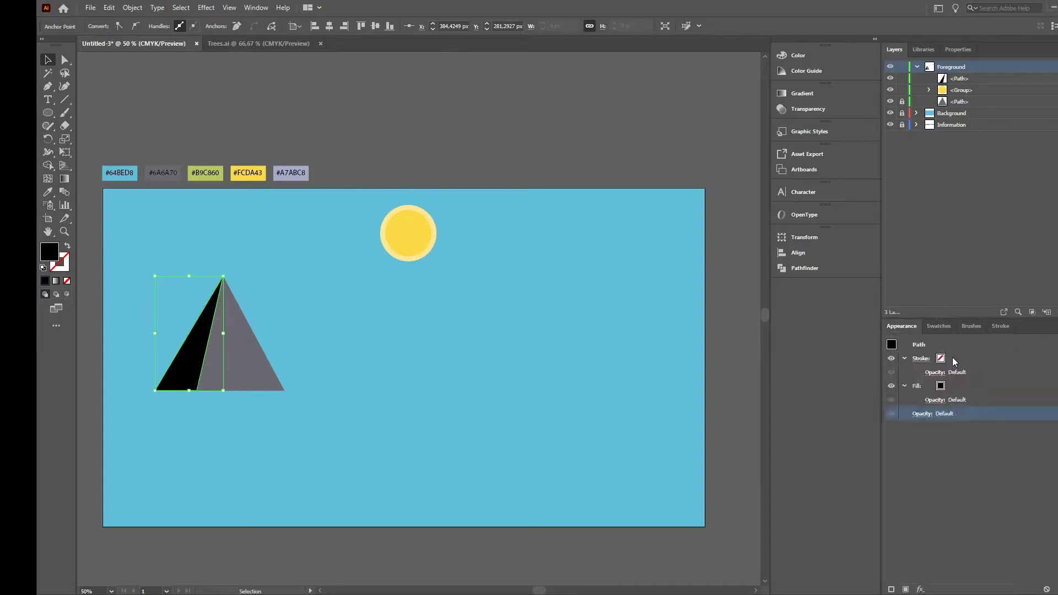
left_click(938, 403)
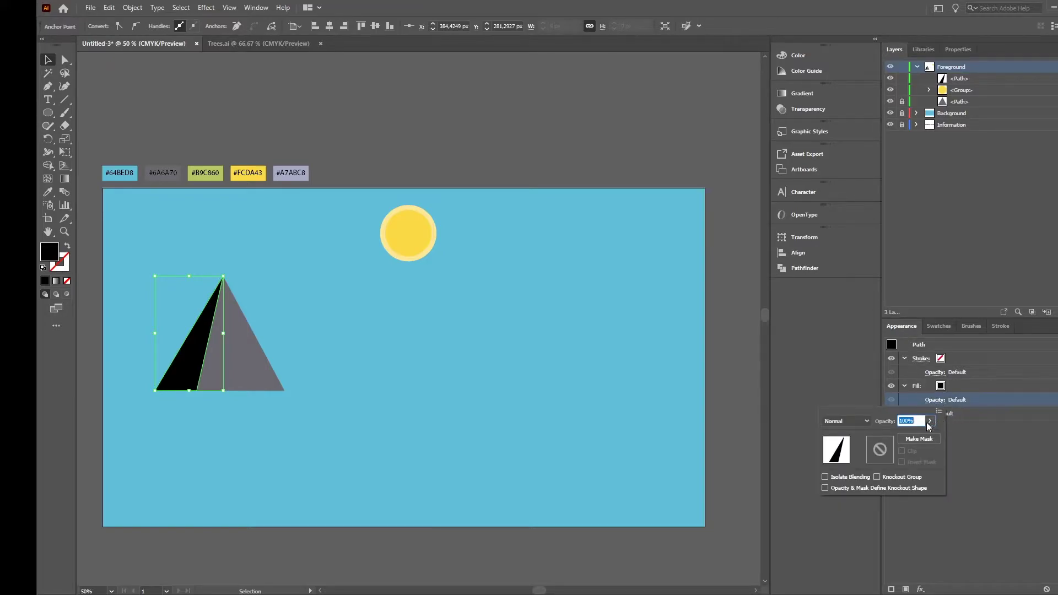
type("20")
key("Return")
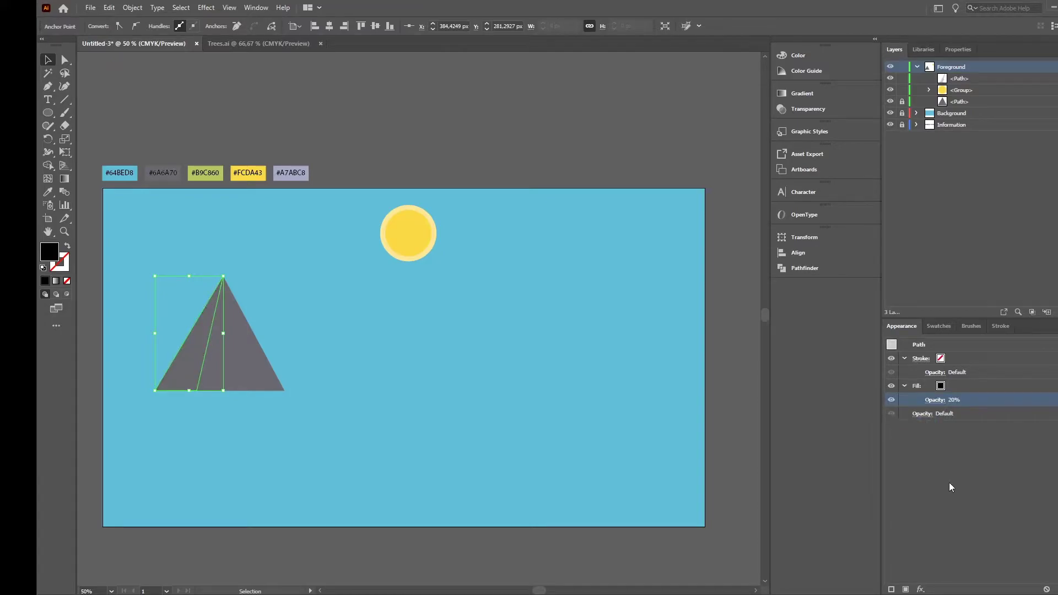
left_click(743, 422)
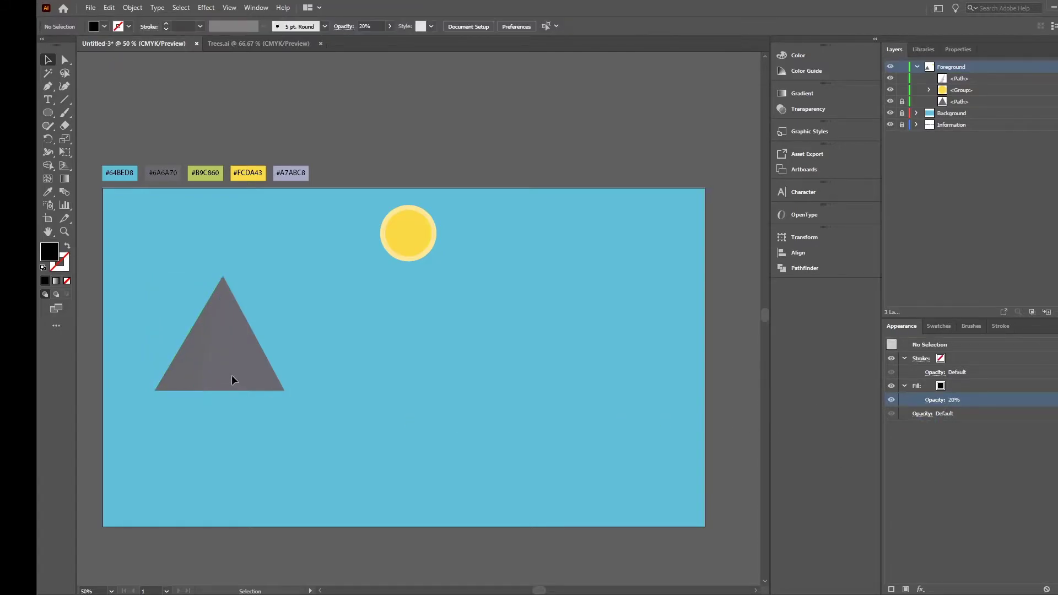
left_click(190, 358)
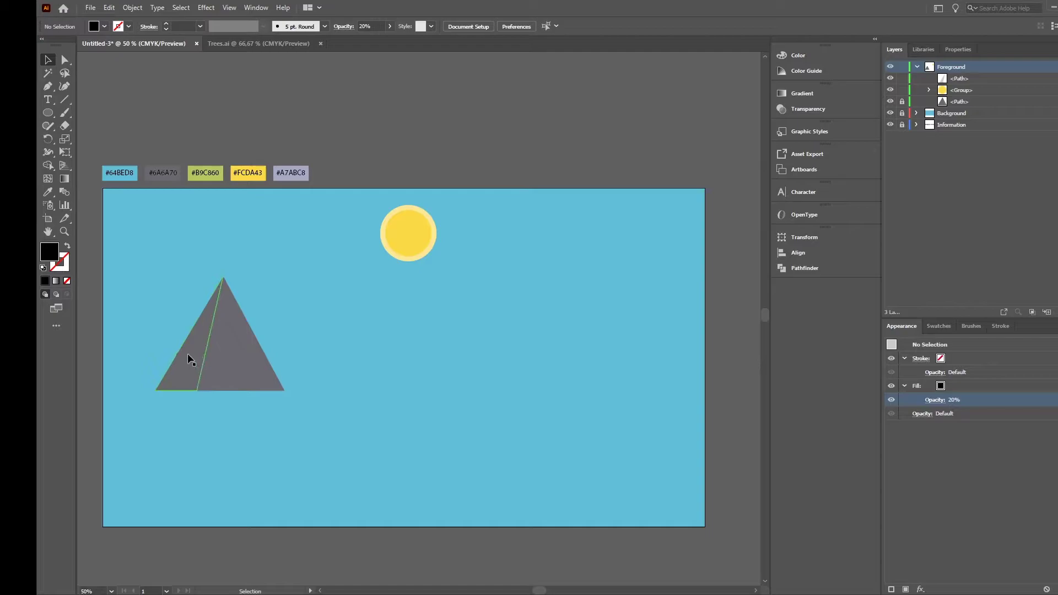
left_click(936, 400)
double_click(914, 420)
type("50")
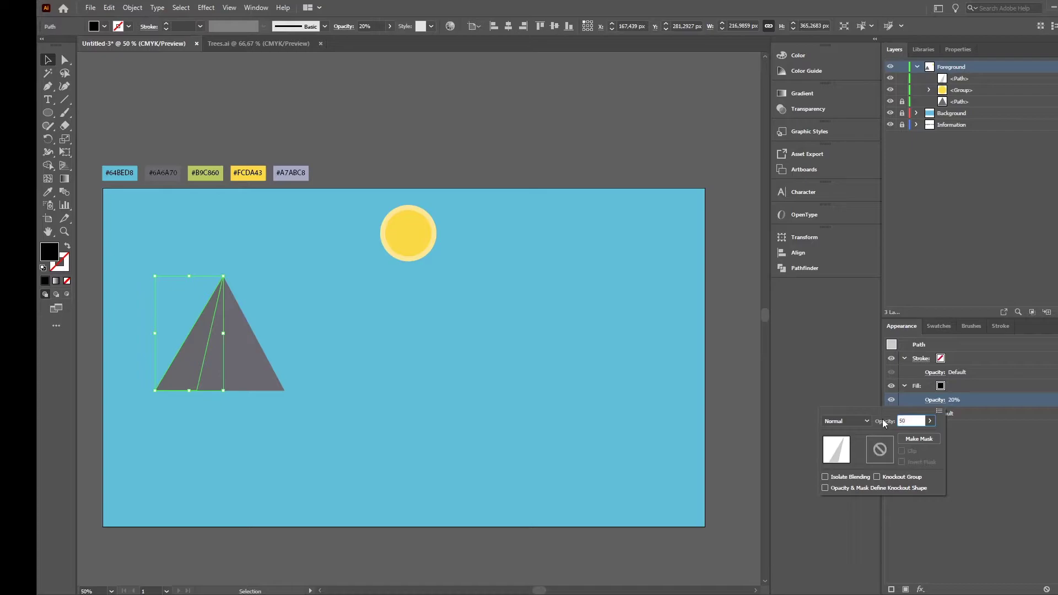
key("Return")
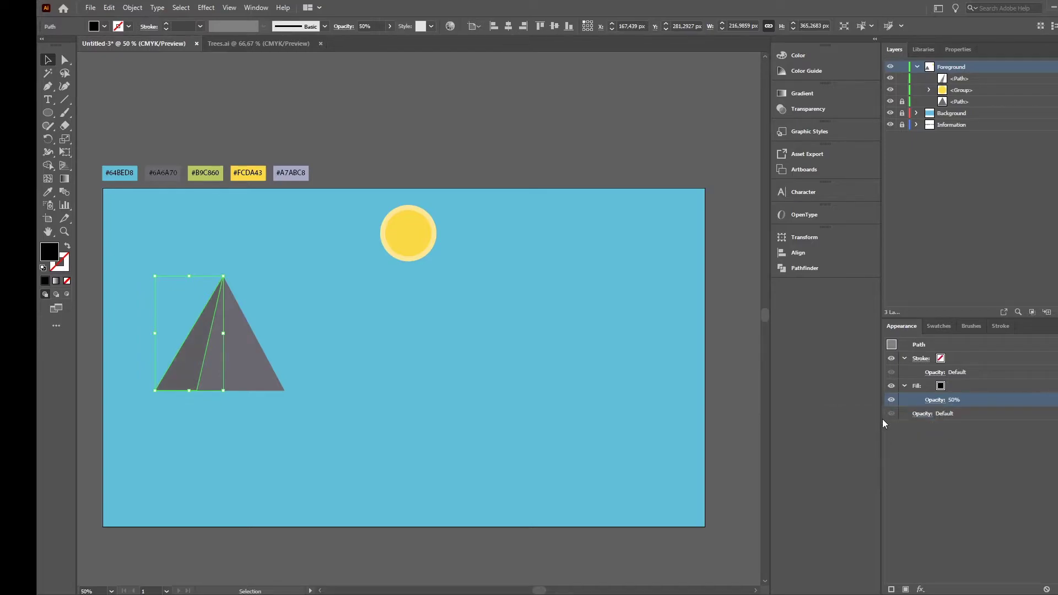
left_click(715, 316)
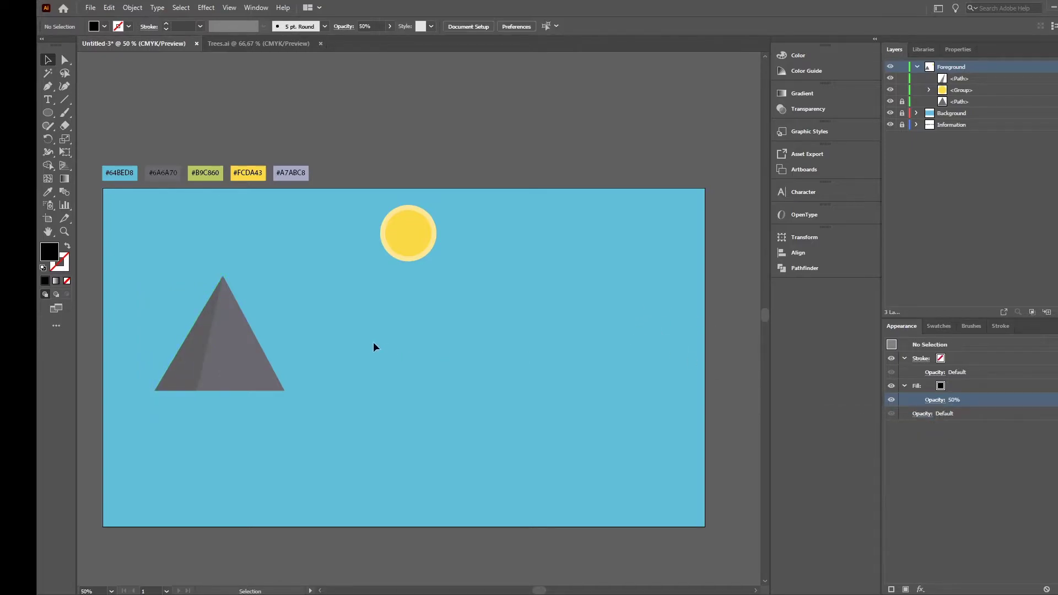
Set the shading fill's blend mode to Darken
left_click(199, 358)
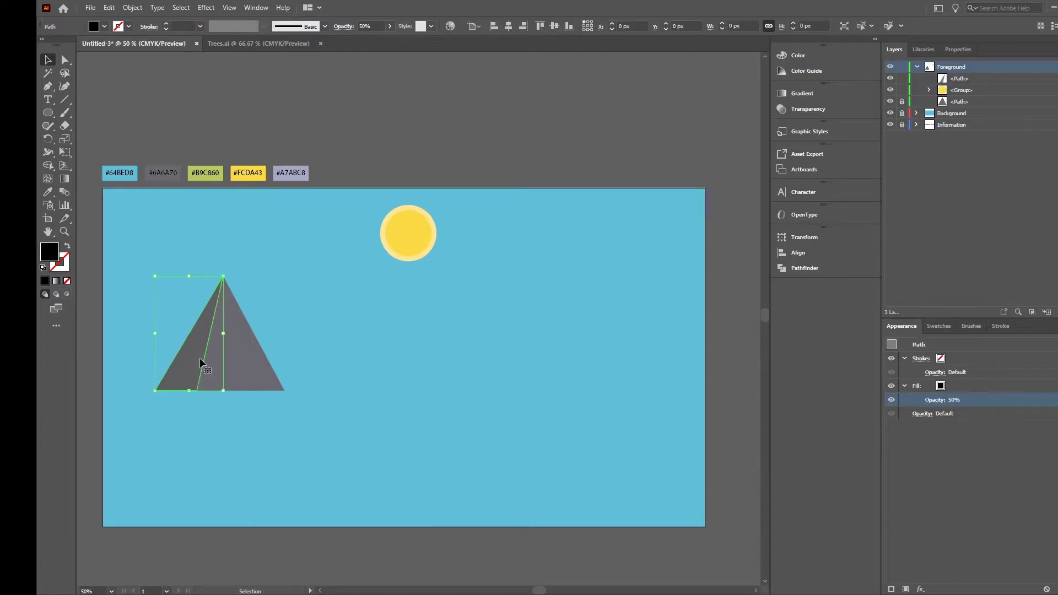
left_click(946, 401)
left_click(866, 422)
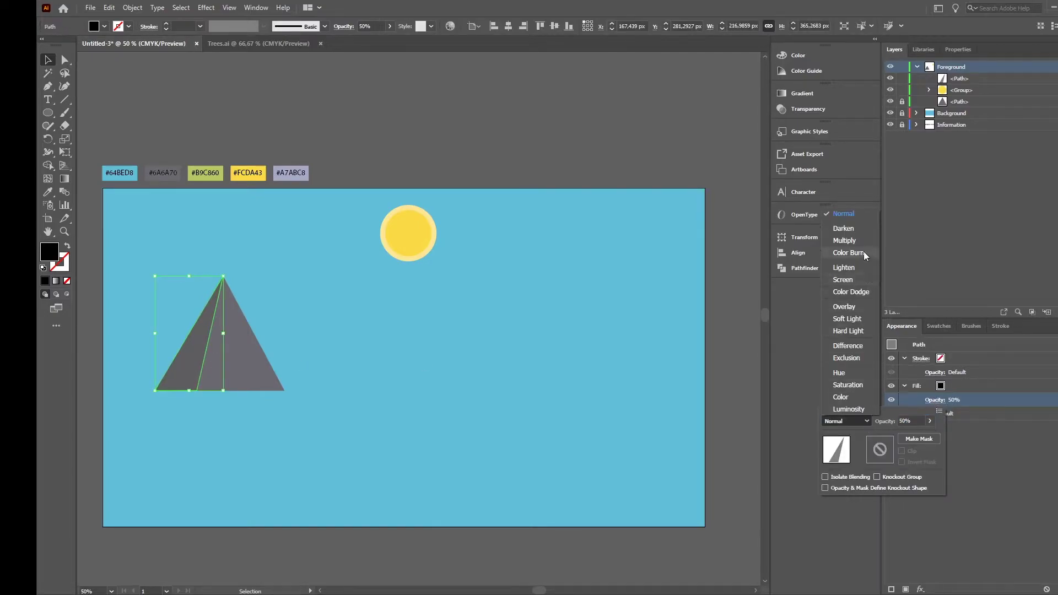
left_click(852, 231)
left_click(736, 276)
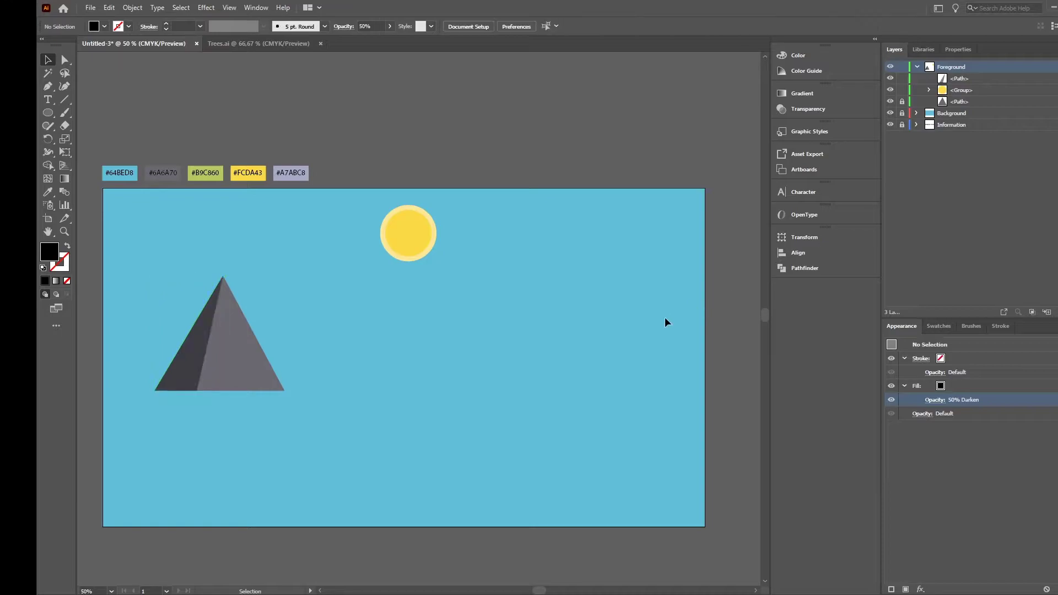
Set the shading fill opacity to 30%
left_click(945, 401)
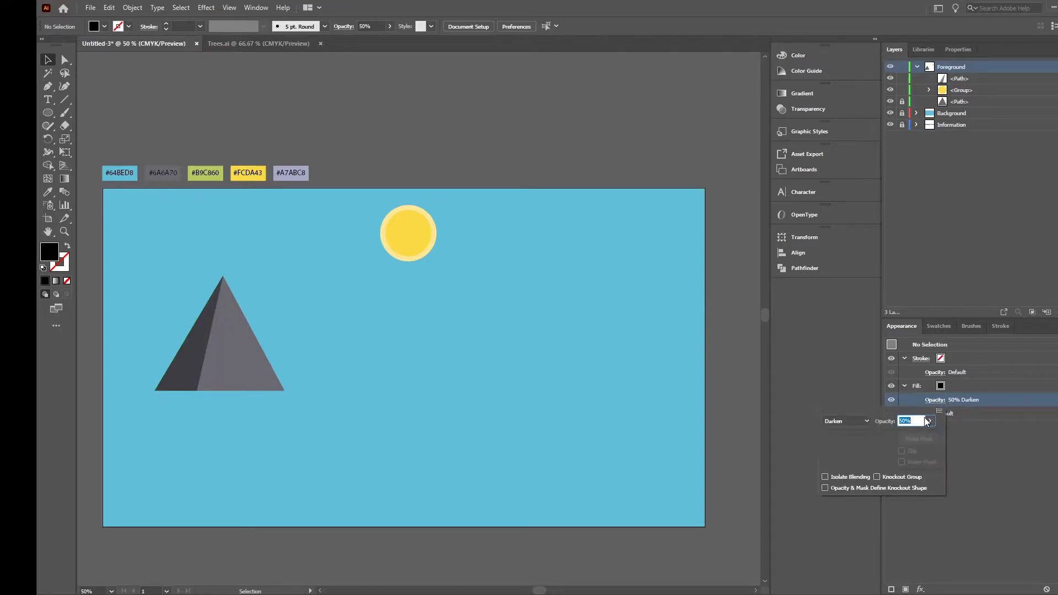
type("30")
key("Return")
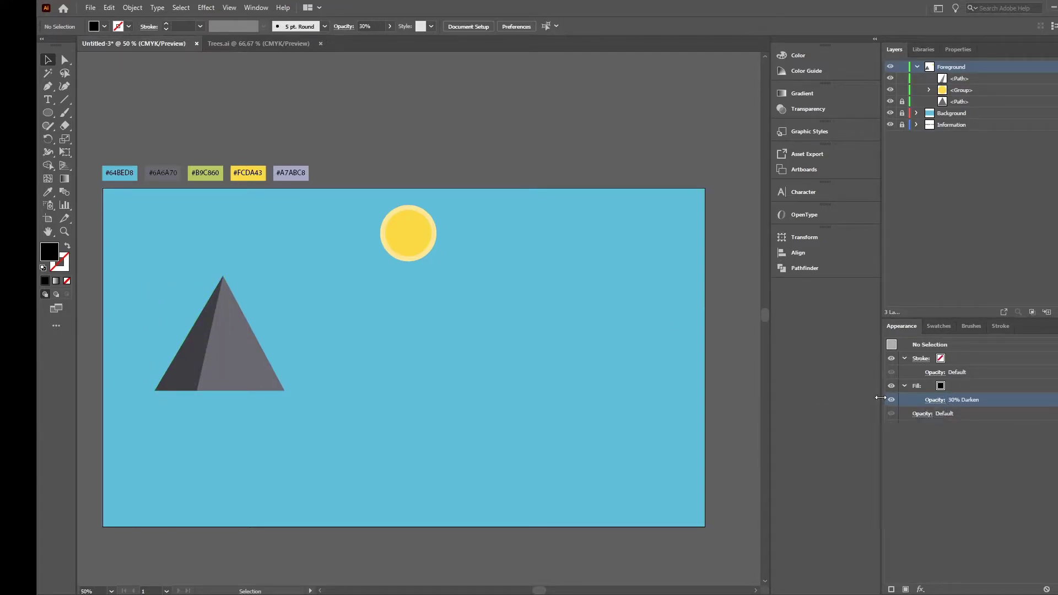
left_click(200, 358)
left_click(936, 402)
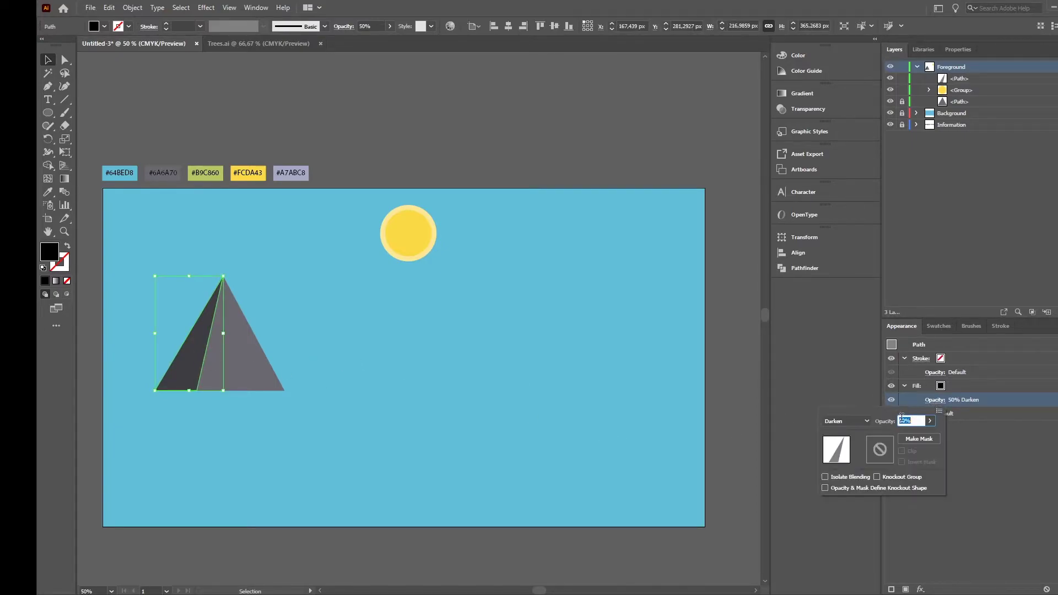
type("30")
key("Return")
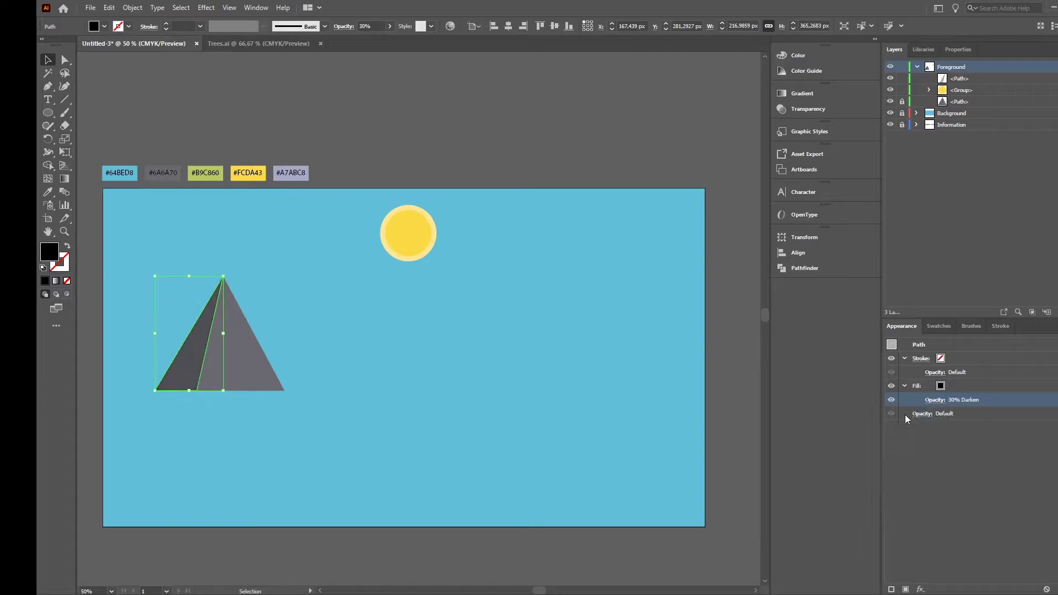
left_click(439, 339)
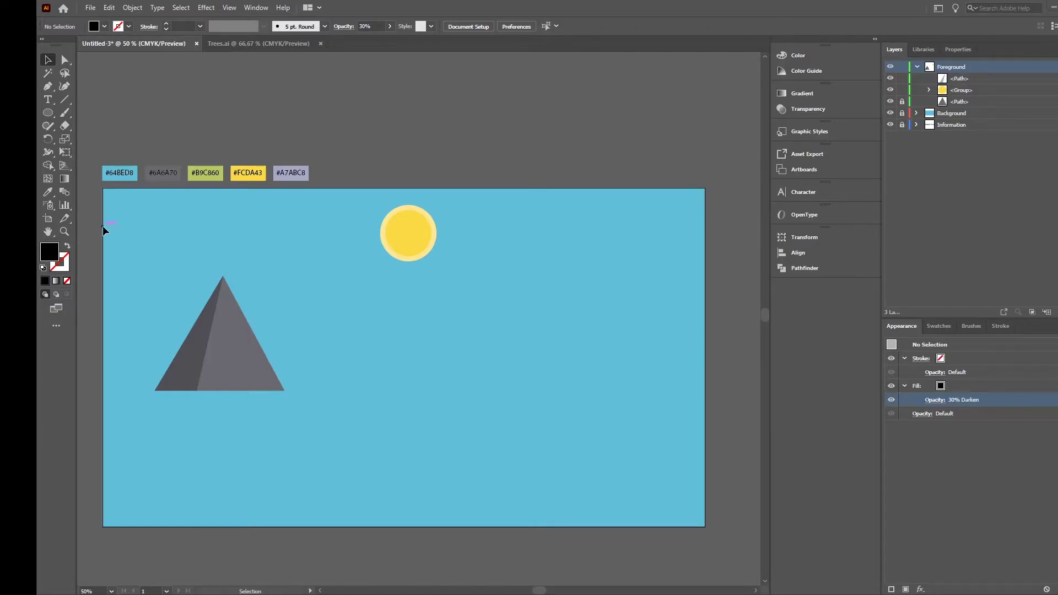
Lock the shading shape and pen-draw a zigzag snow cap over the peak
left_click(48, 87)
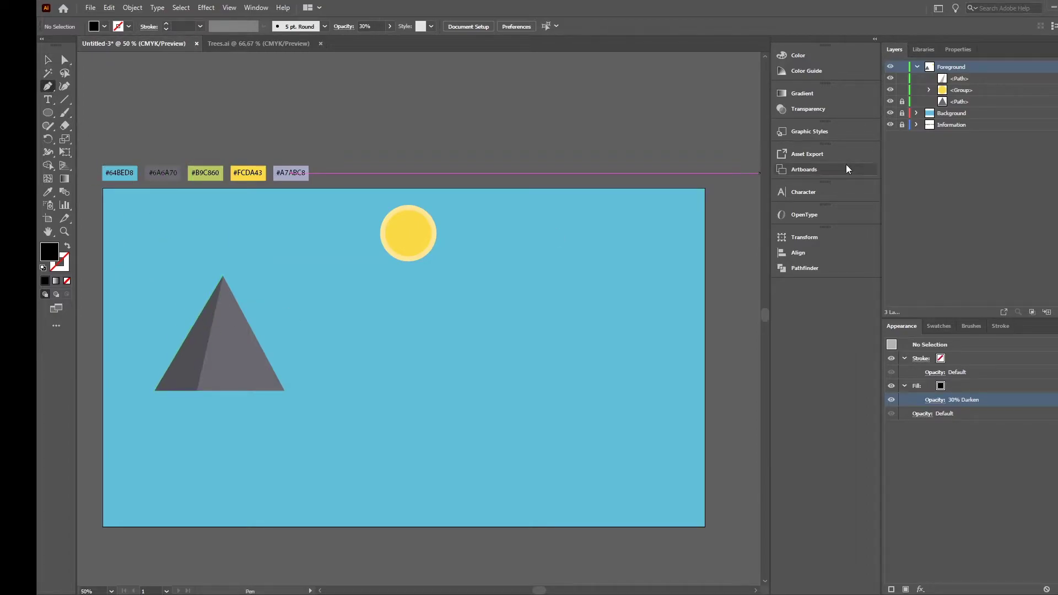
left_click(902, 78)
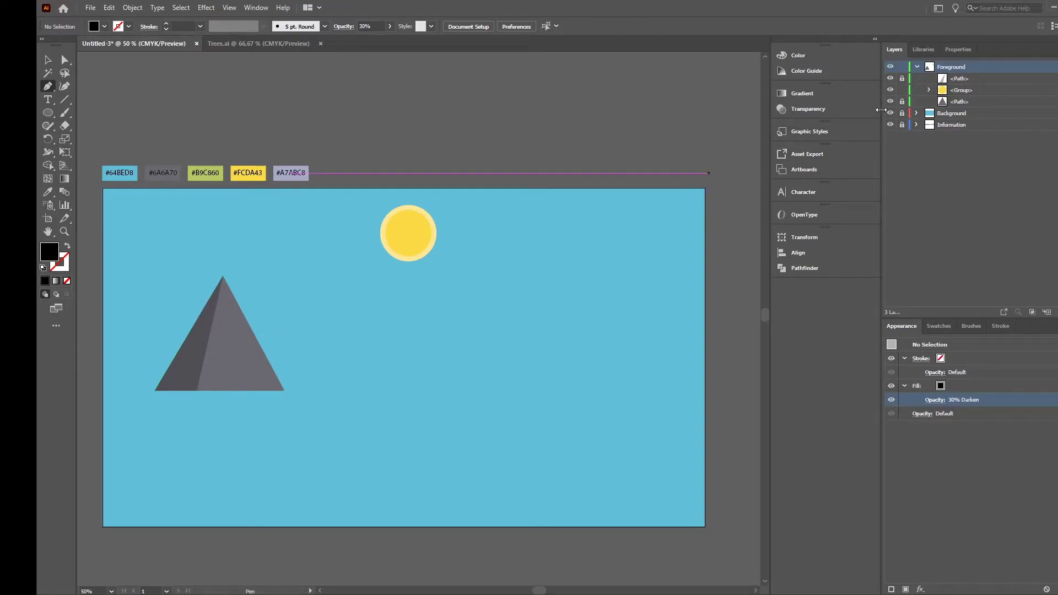
left_click(196, 322)
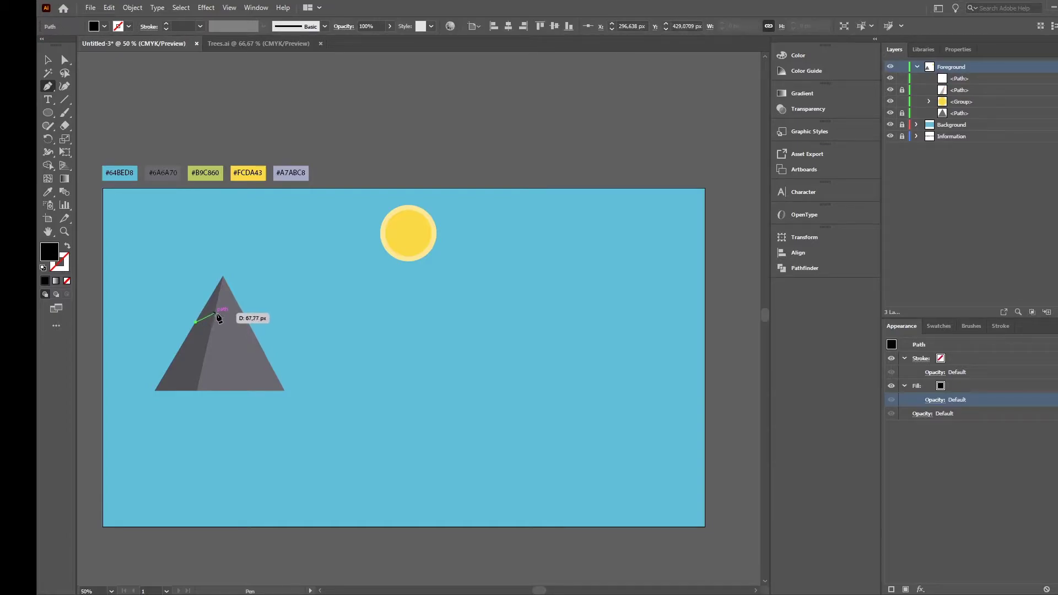
left_click(214, 314)
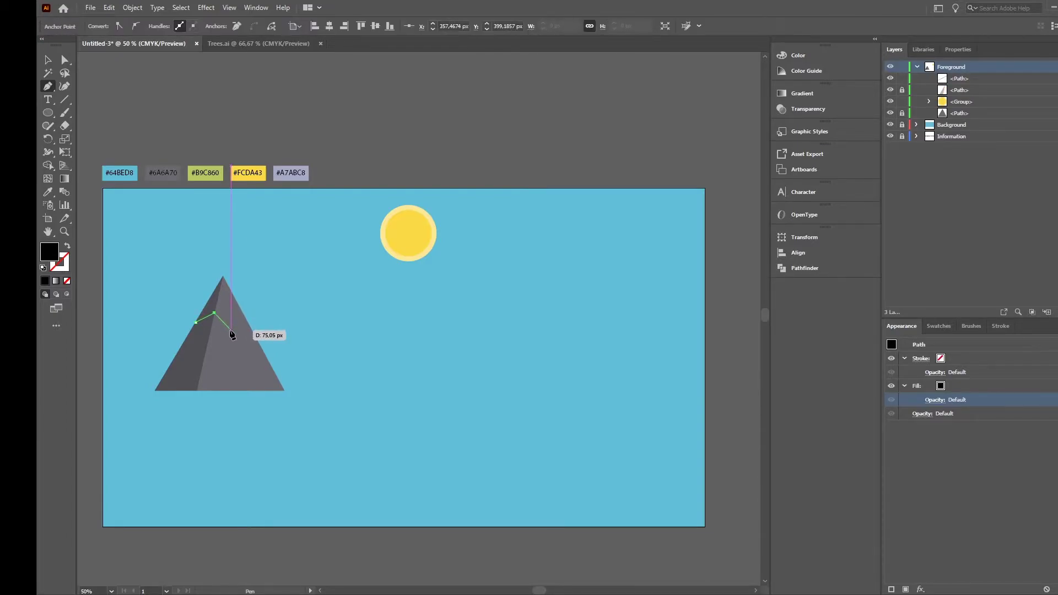
left_click(231, 328)
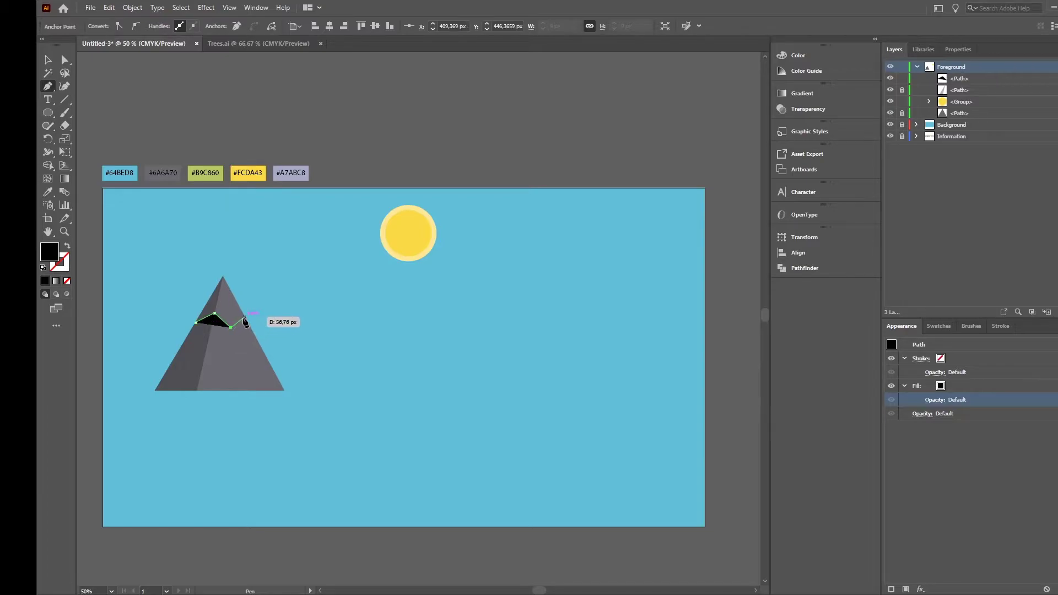
left_click(245, 318)
left_click(223, 277)
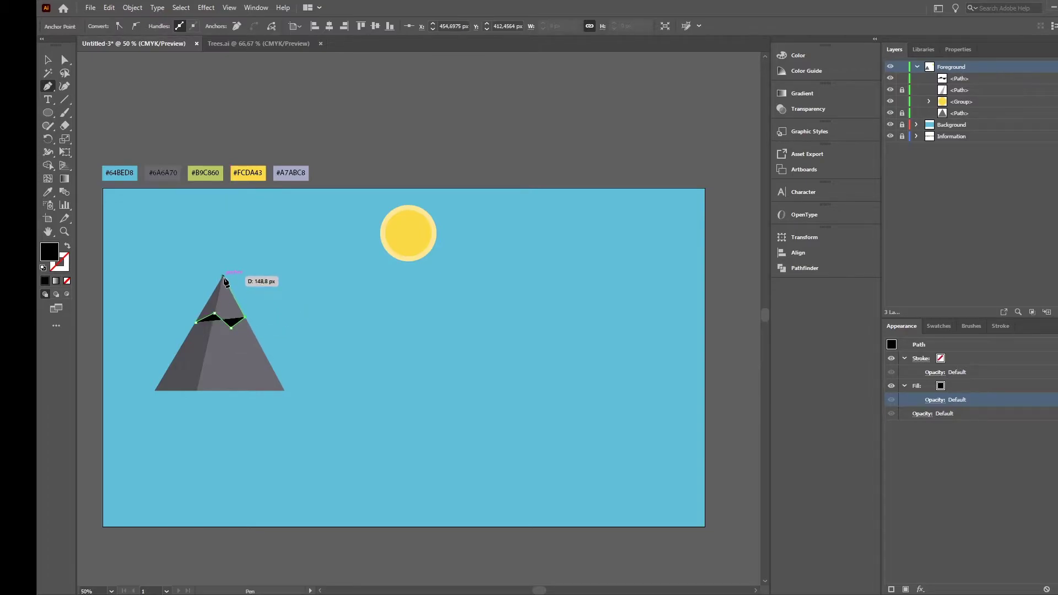
left_click(196, 322)
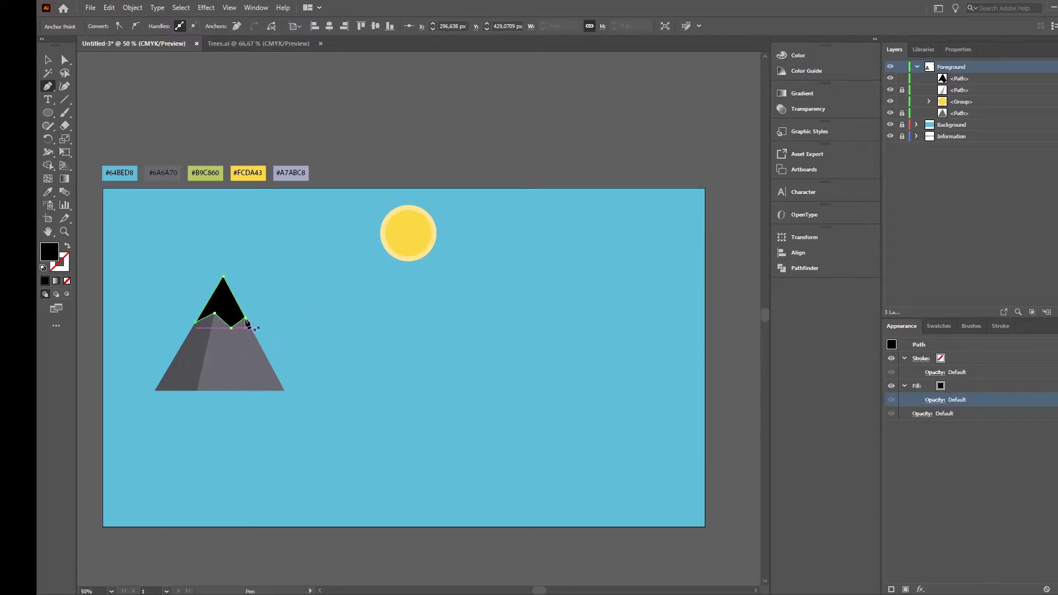
Fill the snow cap with white via the Appearance fill swatch
left_click(51, 61)
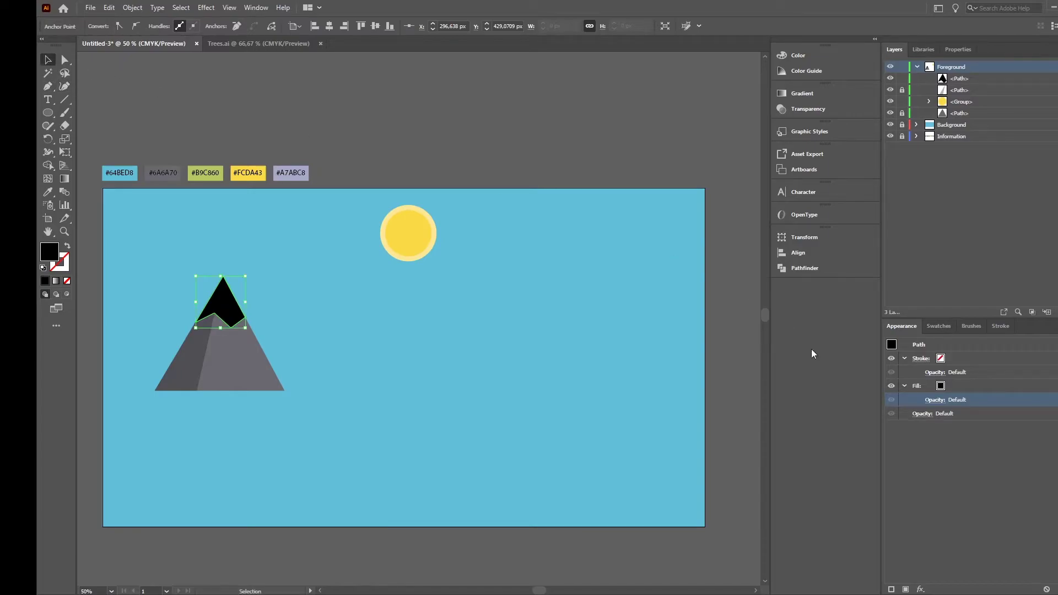
left_click(953, 386)
left_click(953, 386)
left_click(849, 405)
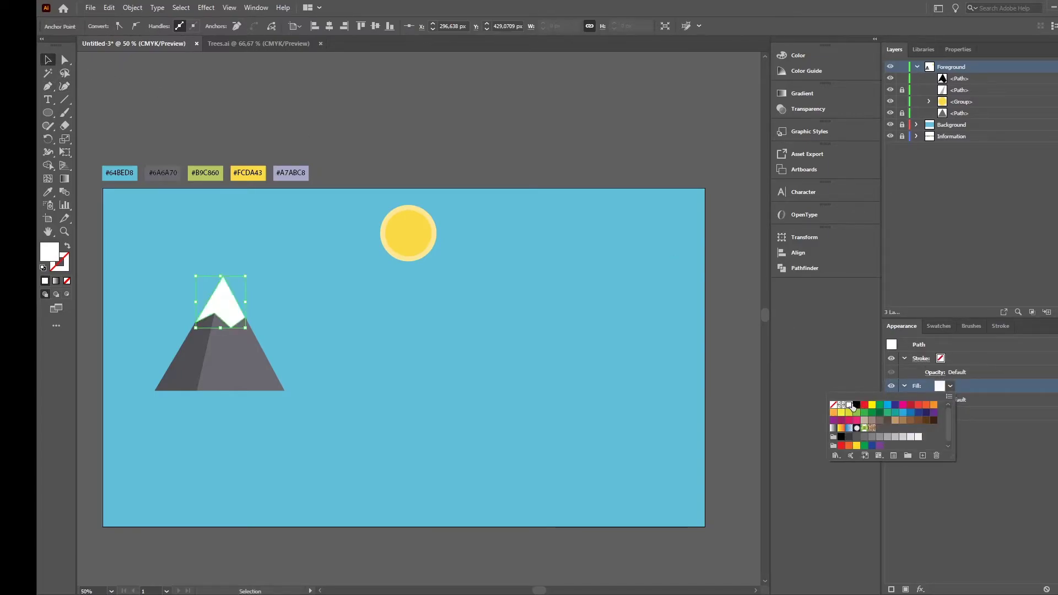
left_click(85, 58)
left_click(356, 137)
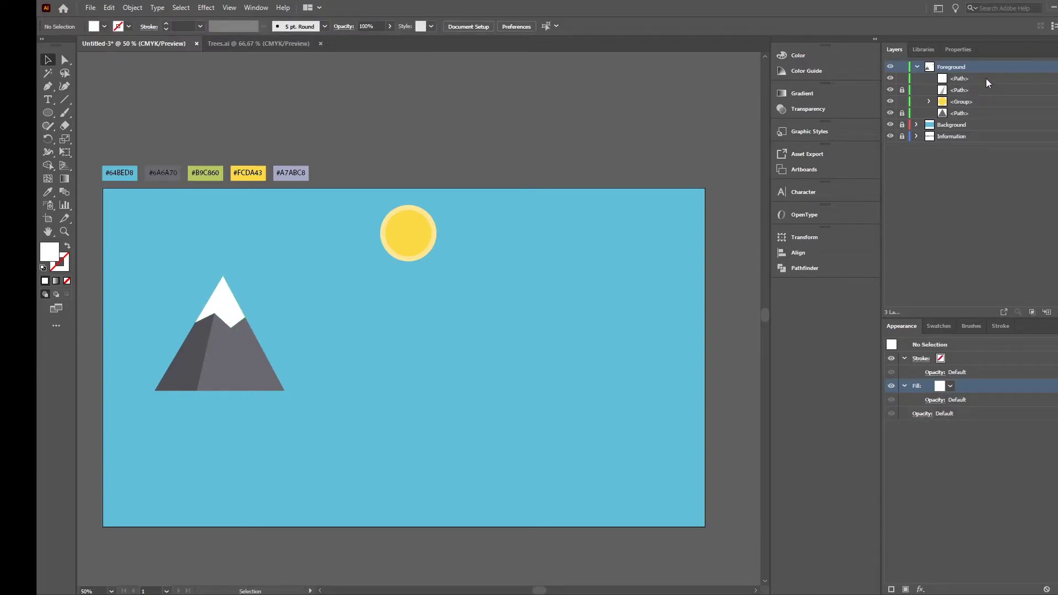
Unlock the mountain and place a copy scaled to about 293 × 260 px on the right baseline
left_click_drag(984, 77, 981, 97)
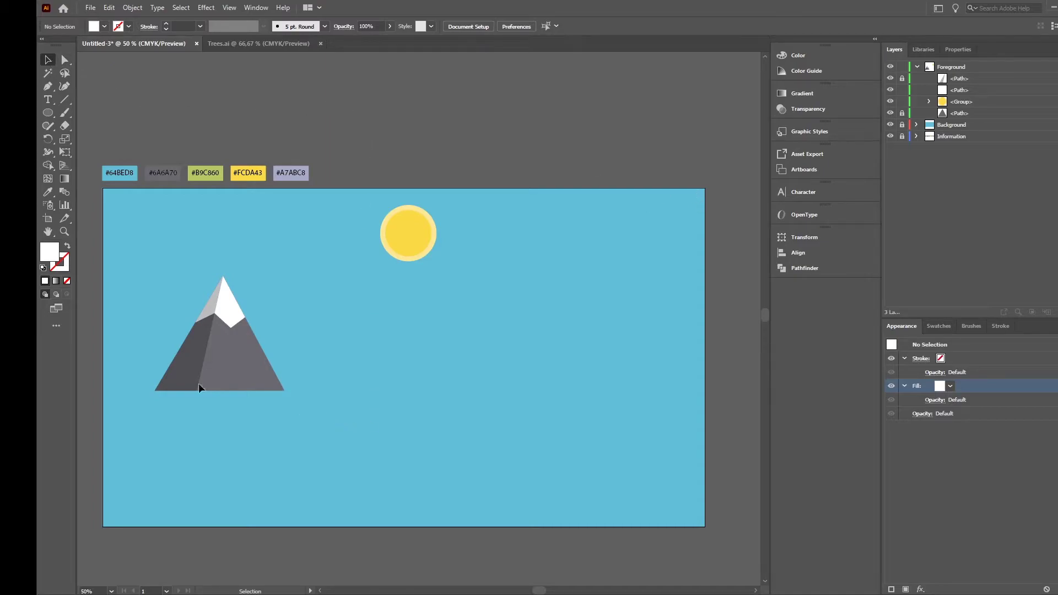
left_click_drag(181, 376, 336, 412)
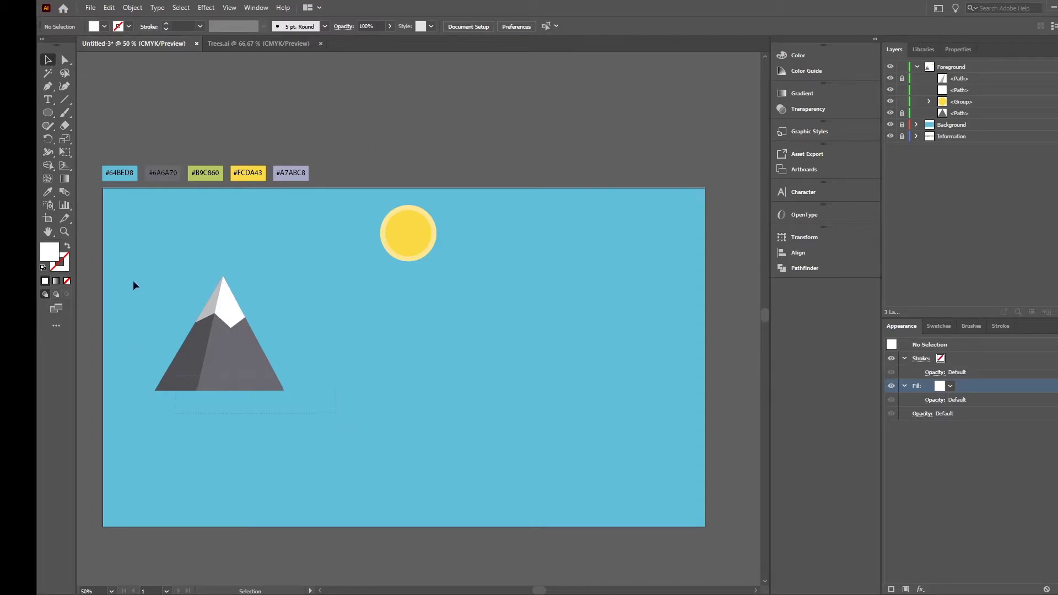
left_click(902, 113)
left_click_drag(127, 273, 127, 274)
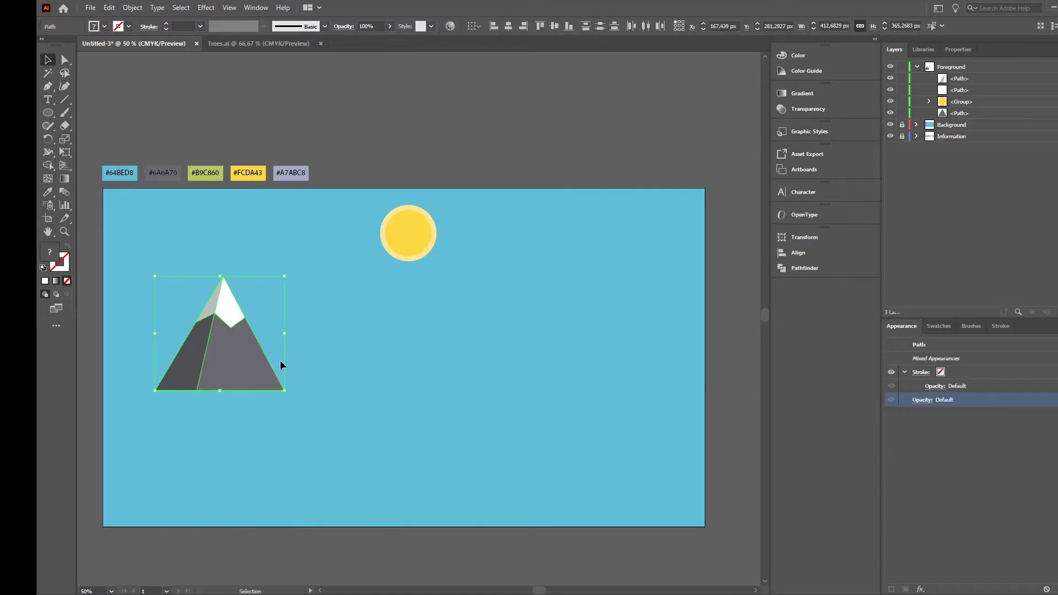
left_click_drag(238, 364, 531, 373)
left_click_drag(576, 286, 560, 302)
left_click_drag(525, 363, 483, 364)
left_click(598, 353)
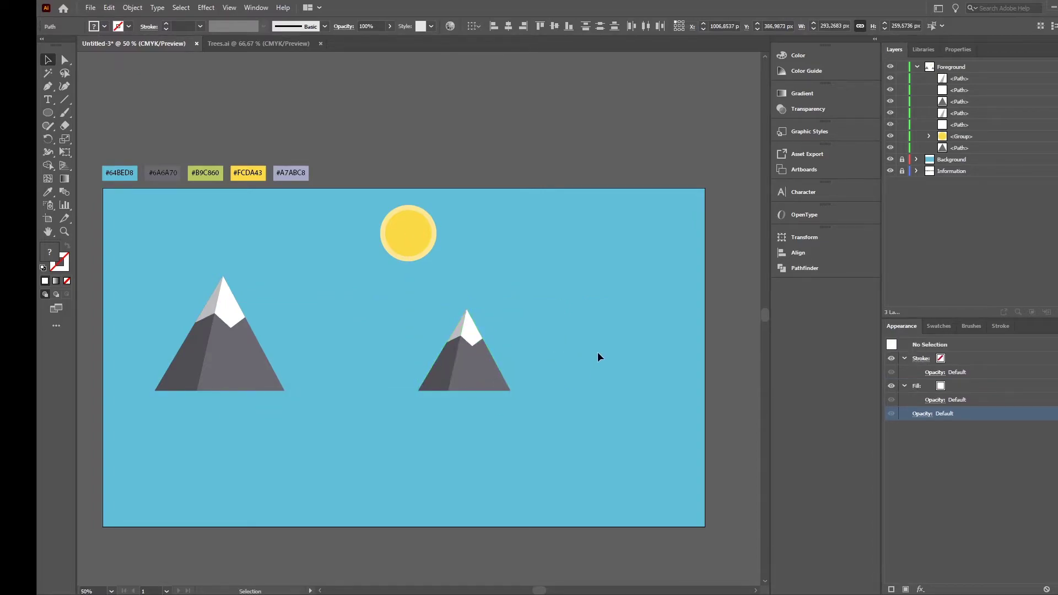
Copy a plain grey triangle into the gap between the peaks and shrink it
left_click(501, 380)
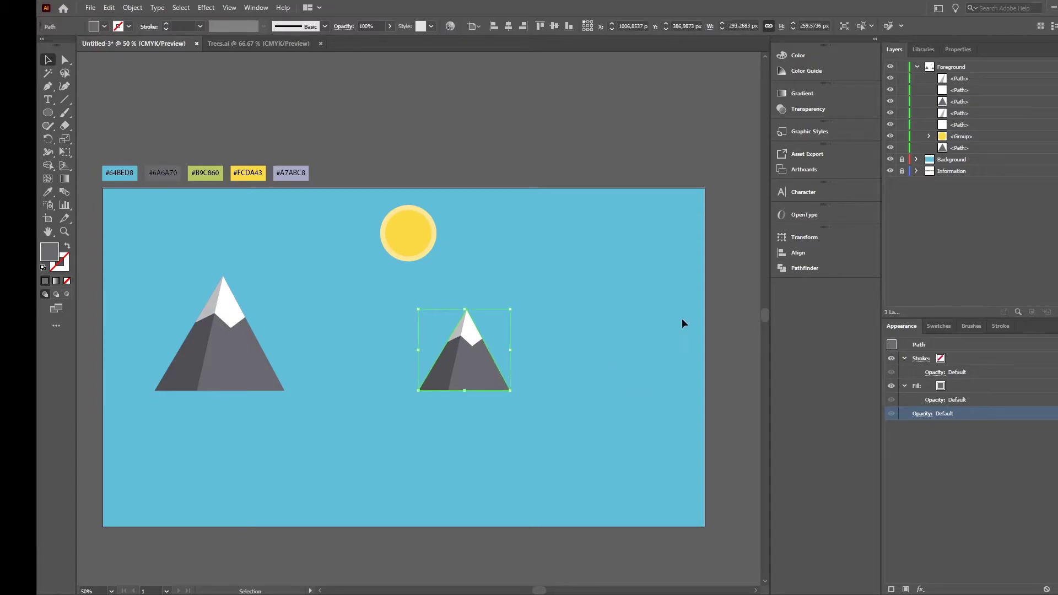
left_click(236, 358)
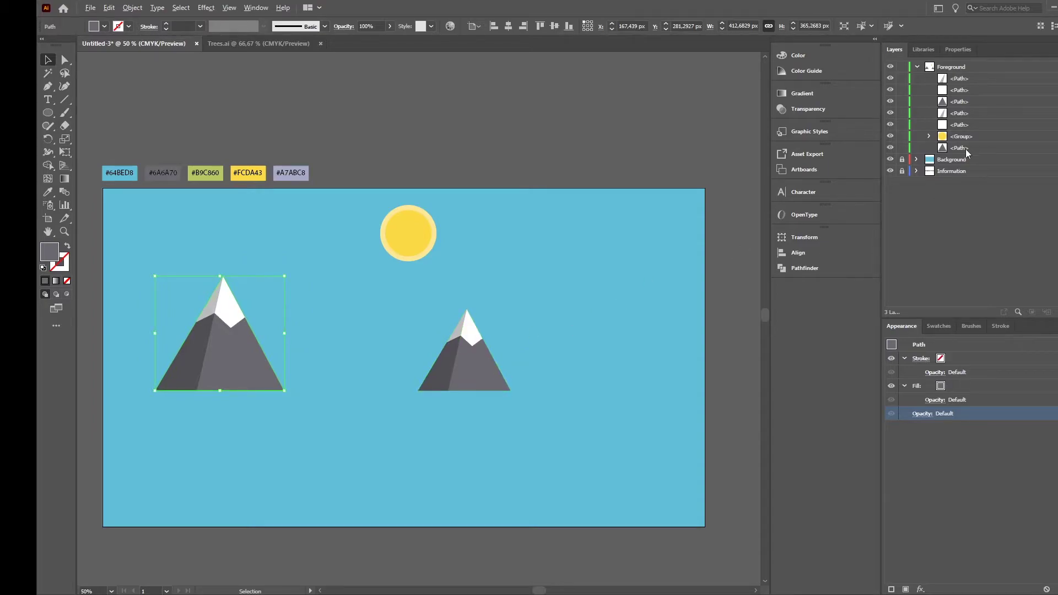
left_click_drag(485, 375, 390, 374)
left_click_drag(414, 309, 373, 368)
left_click(571, 296)
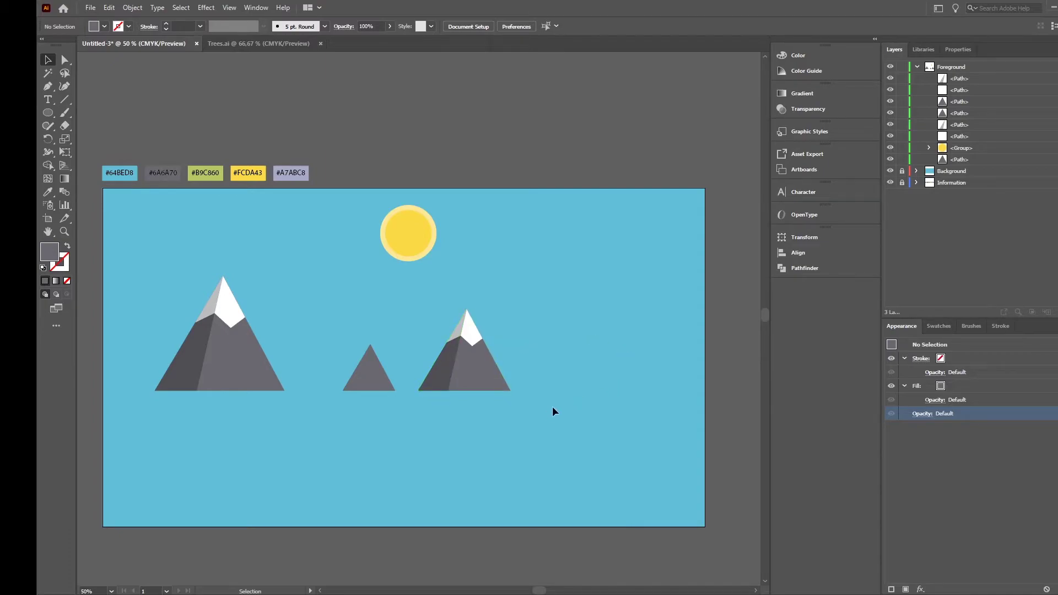
Paste the small mountain in front and subtract its left dark face with Minus Front
left_click(494, 385)
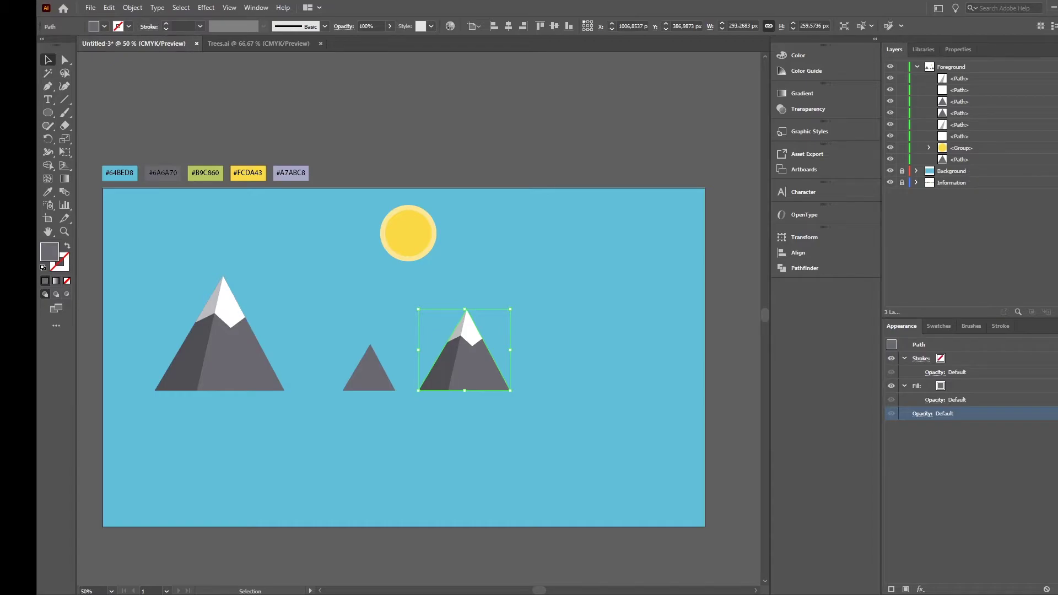
key("ctrl+f")
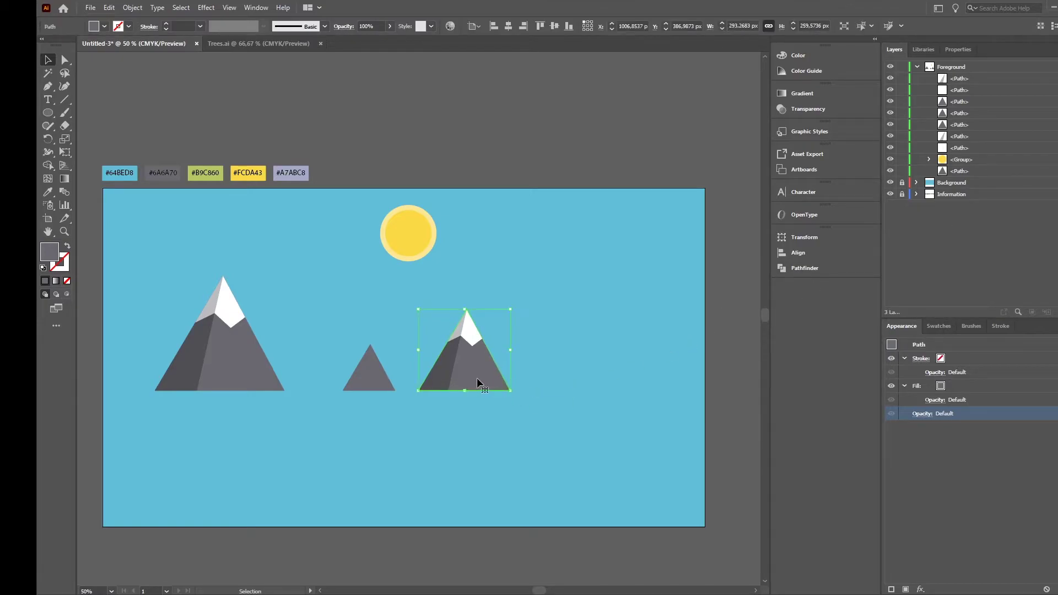
left_click(444, 377, "shift")
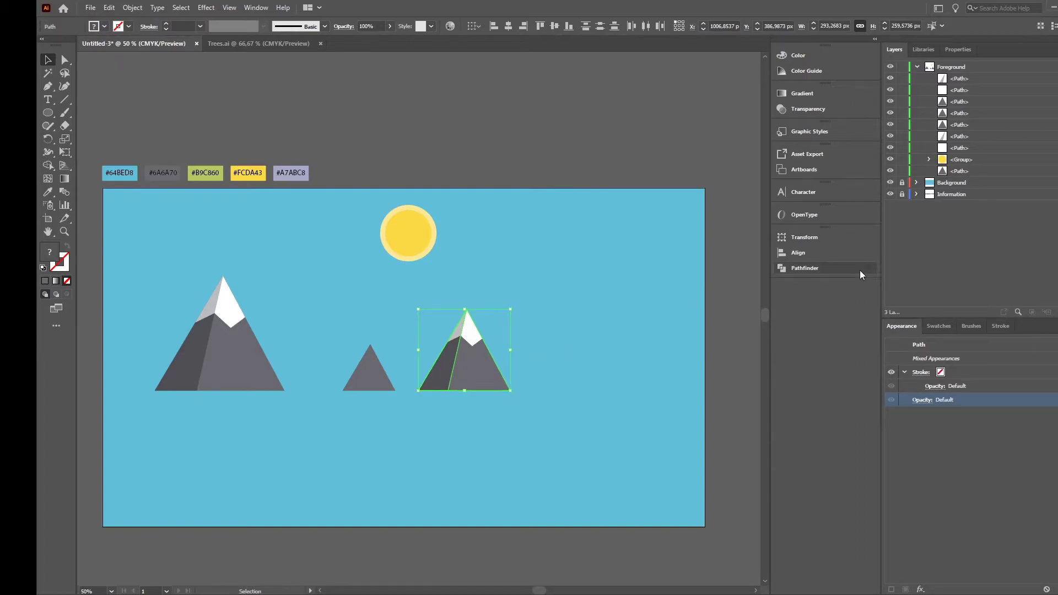
left_click(810, 268)
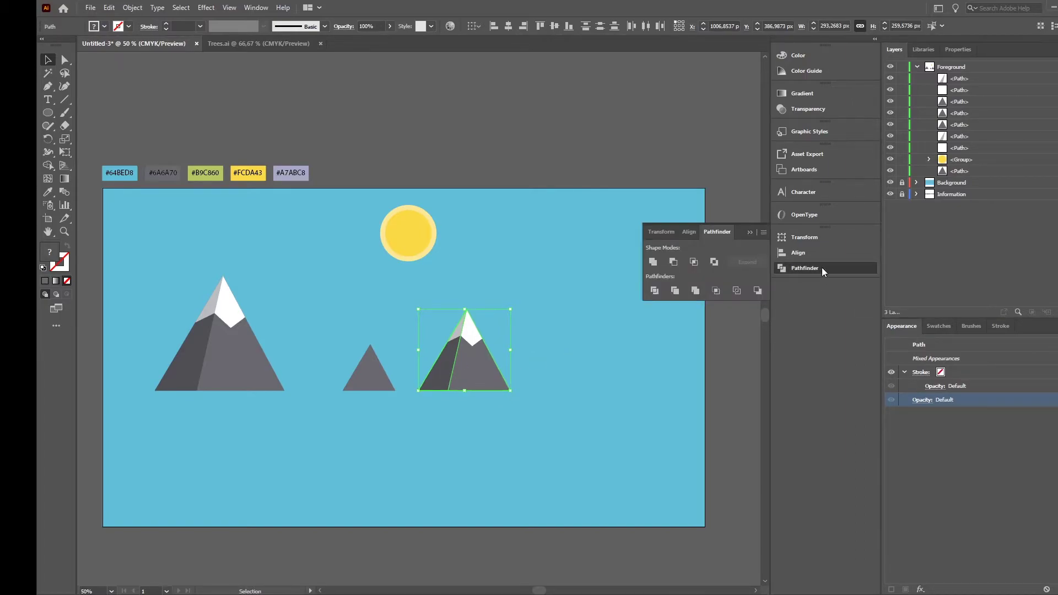
left_click(673, 263)
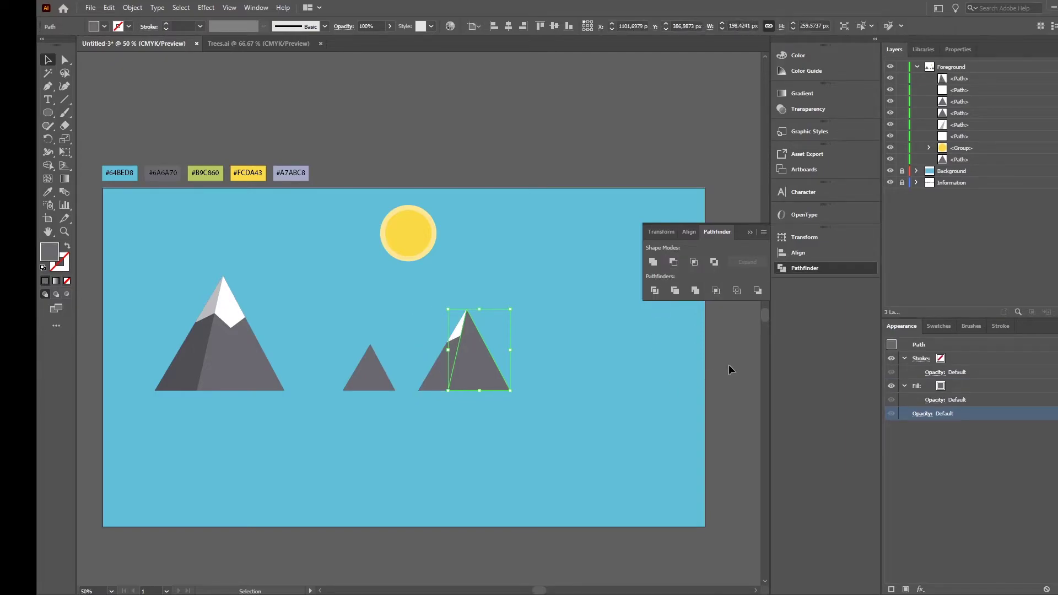
left_click(468, 375)
left_click_drag(979, 79, 981, 117)
Give the remaining right-face shape the left mountain's dark shading and check its stacking
left_click(48, 192)
left_click(202, 349)
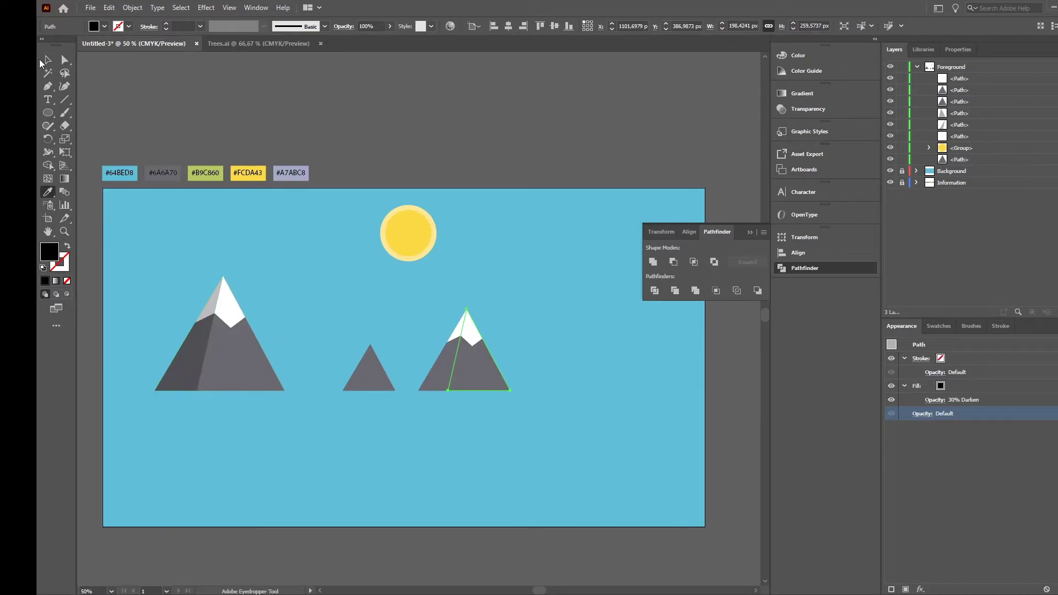
left_click(48, 60)
left_click(260, 108)
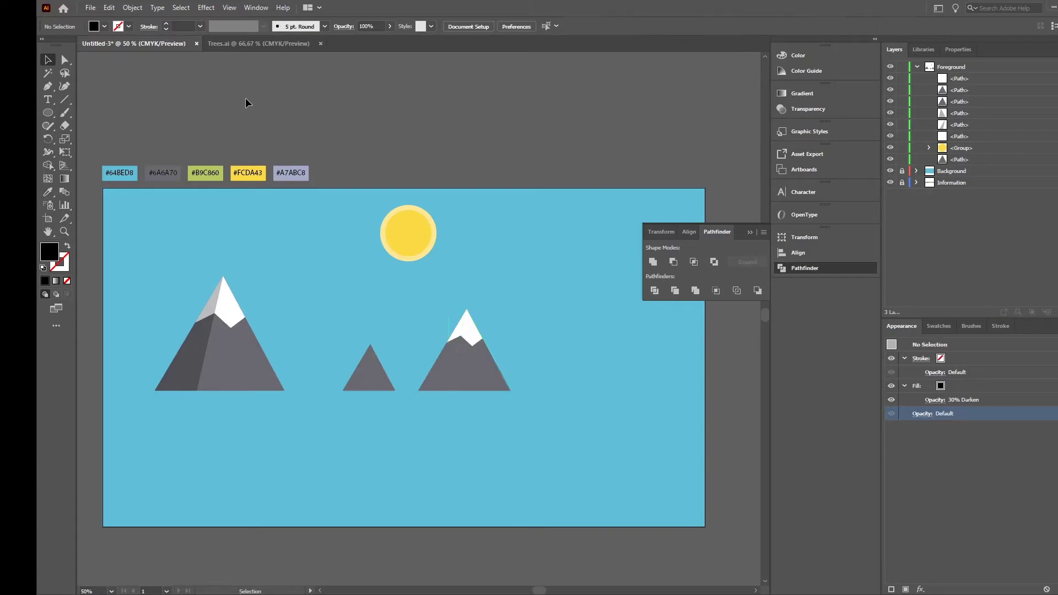
left_click(496, 383)
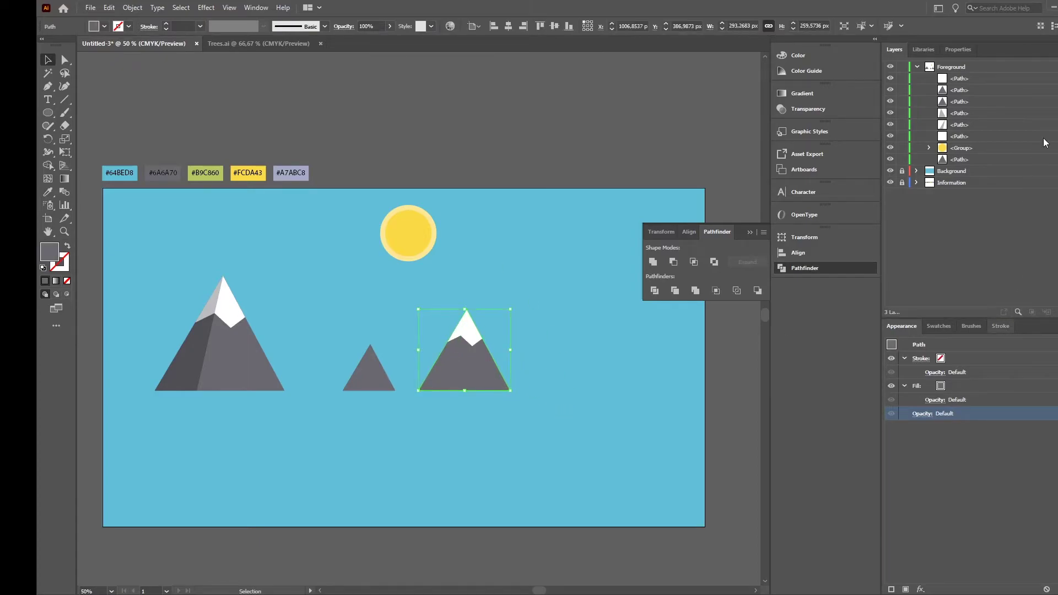
left_click(1039, 101)
left_click(613, 144)
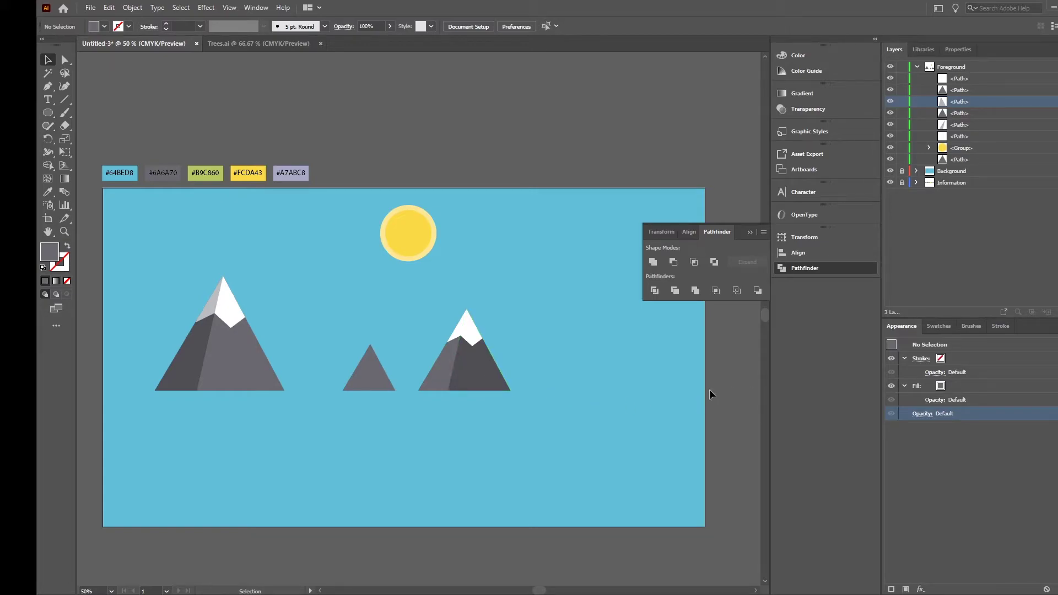
Move the small triangle left and drag its base corners outward to widen it
left_click(376, 376)
left_click_drag(376, 376, 333, 379)
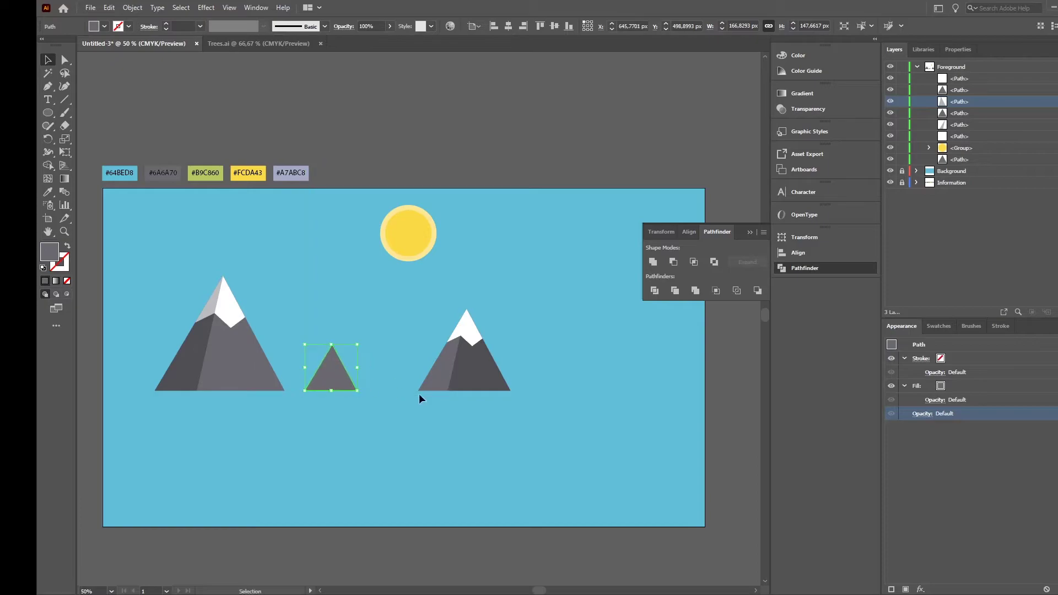
left_click(64, 59)
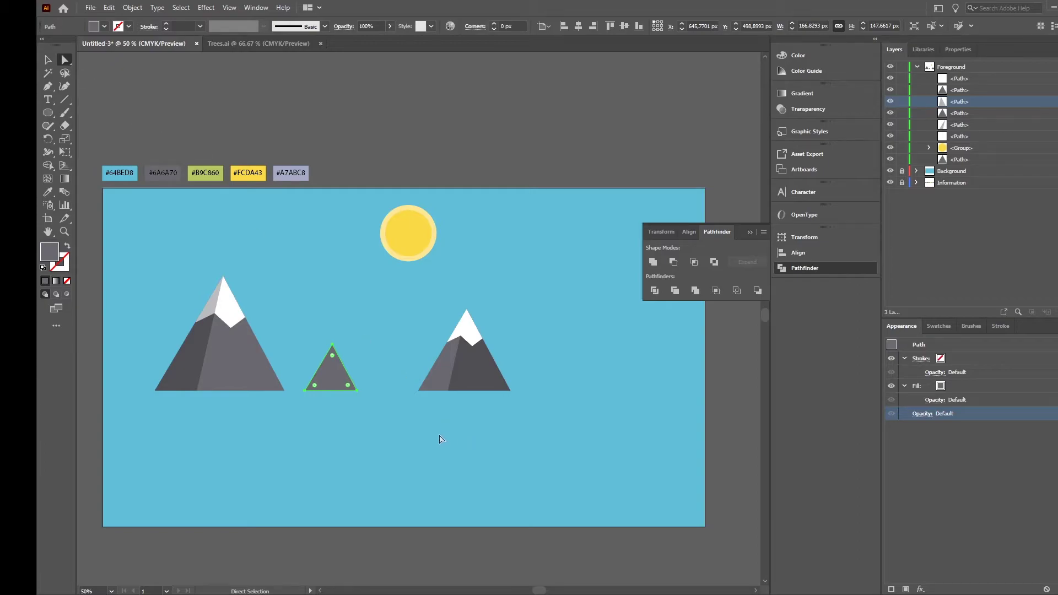
scroll(371, 410, "up", 2)
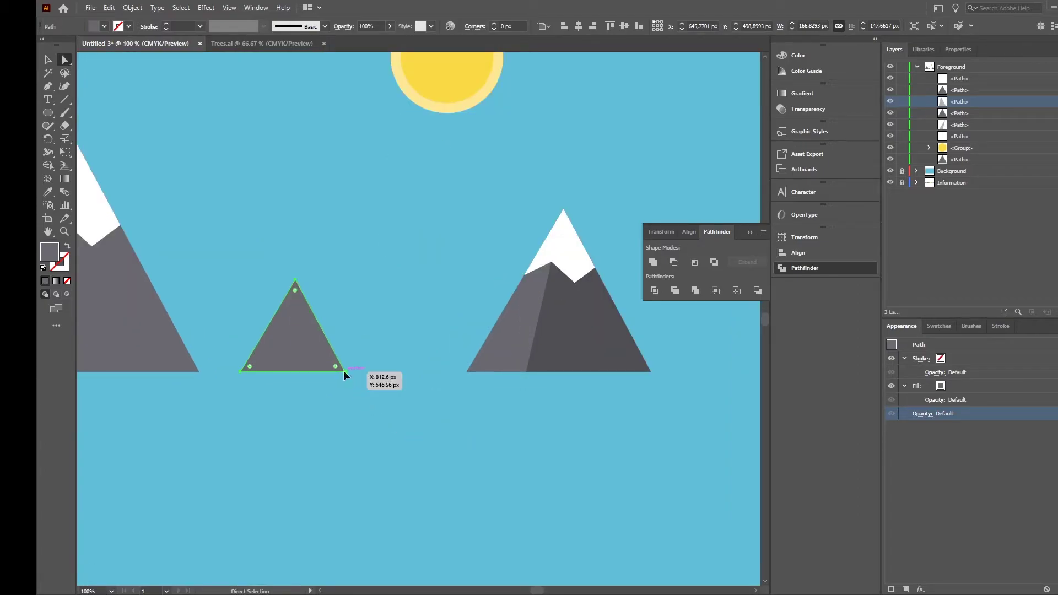
left_click(352, 372)
left_click(344, 375)
left_click_drag(345, 375, 364, 377)
left_click_drag(241, 372, 223, 370)
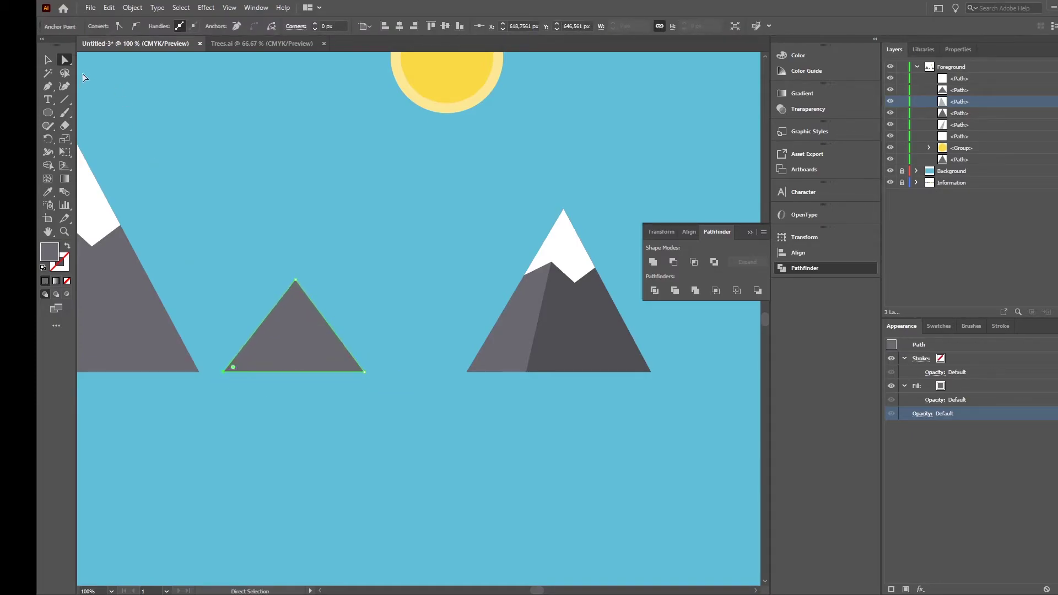
left_click(47, 59)
Fill the triangle with lavender #A7ABC8 and nudge it slightly into place
scroll(243, 233, "down", 2)
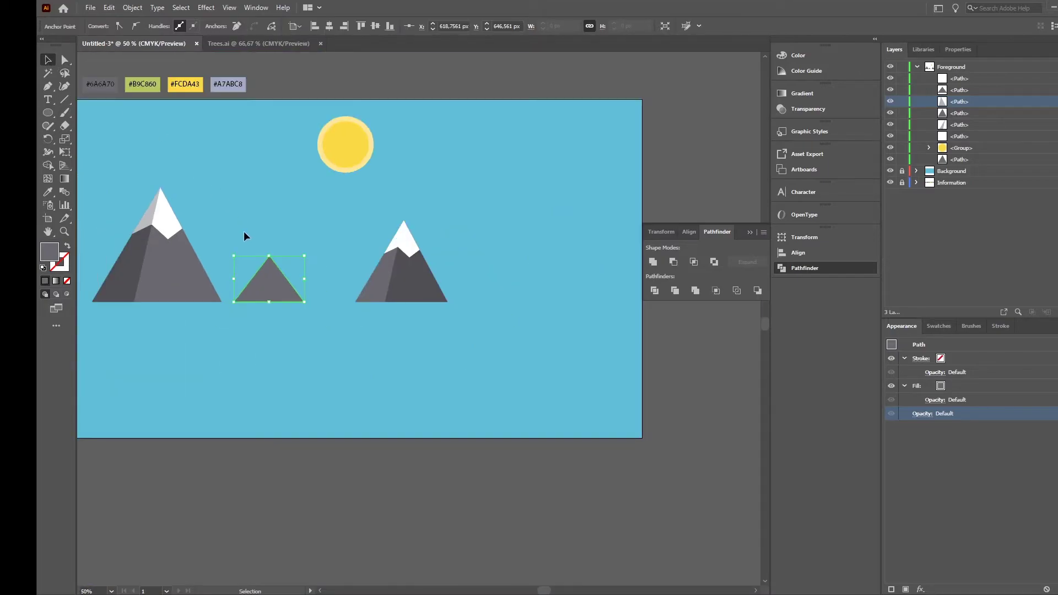
scroll(244, 230, "up", 1)
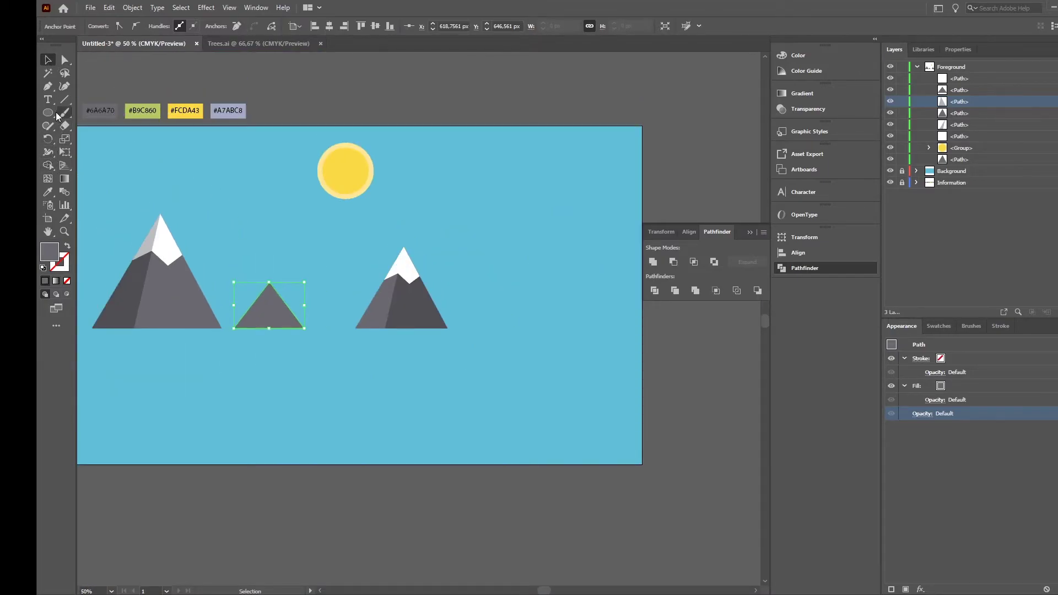
left_click(47, 192)
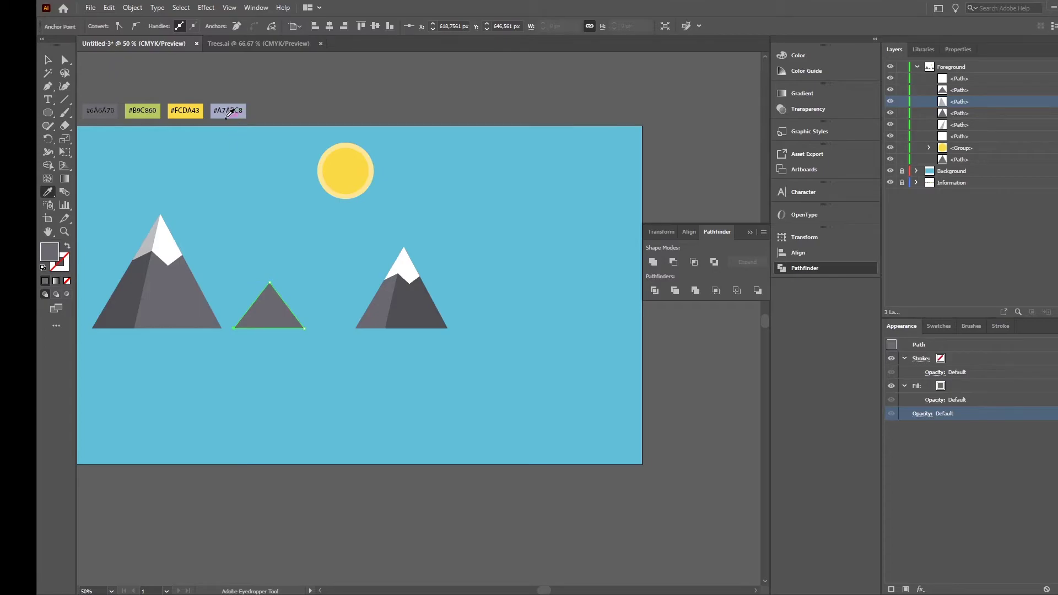
left_click(227, 110)
left_click(47, 59)
left_click(320, 115)
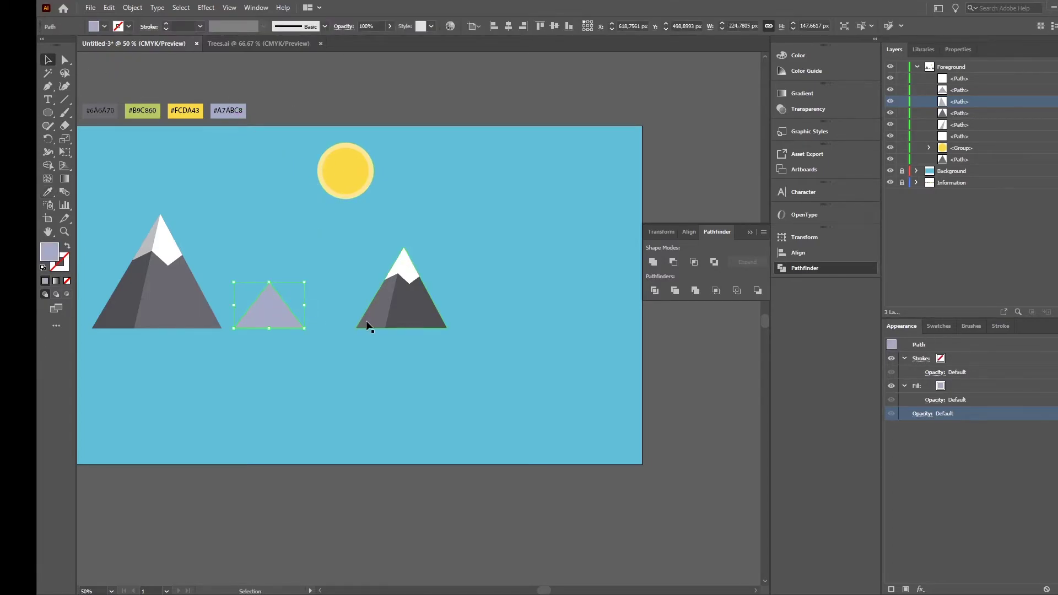
scroll(249, 301, "up", 1)
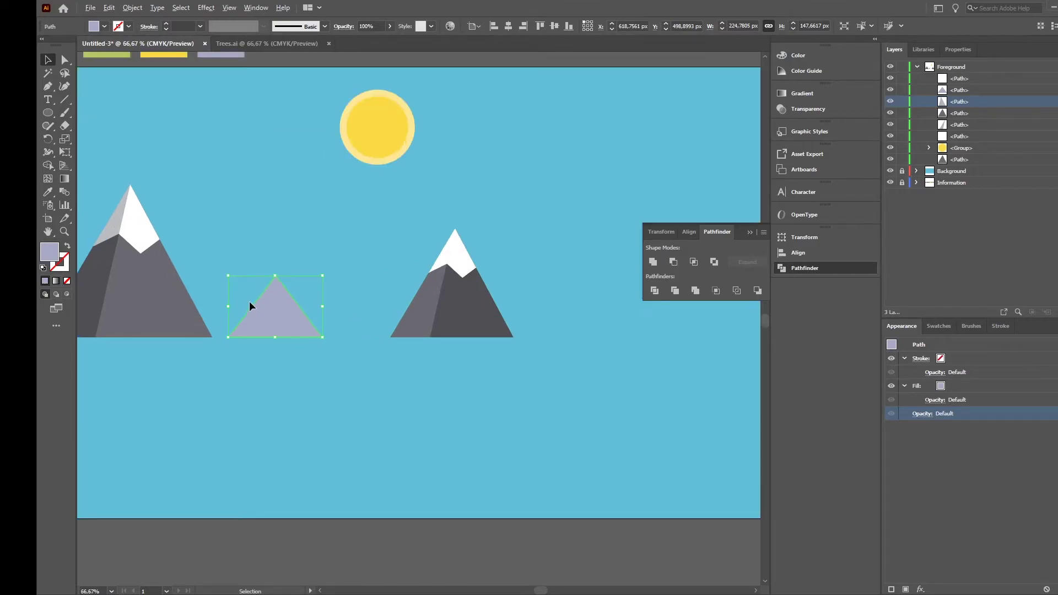
left_click_drag(292, 322, 285, 321)
left_click(295, 324)
left_click(902, 90)
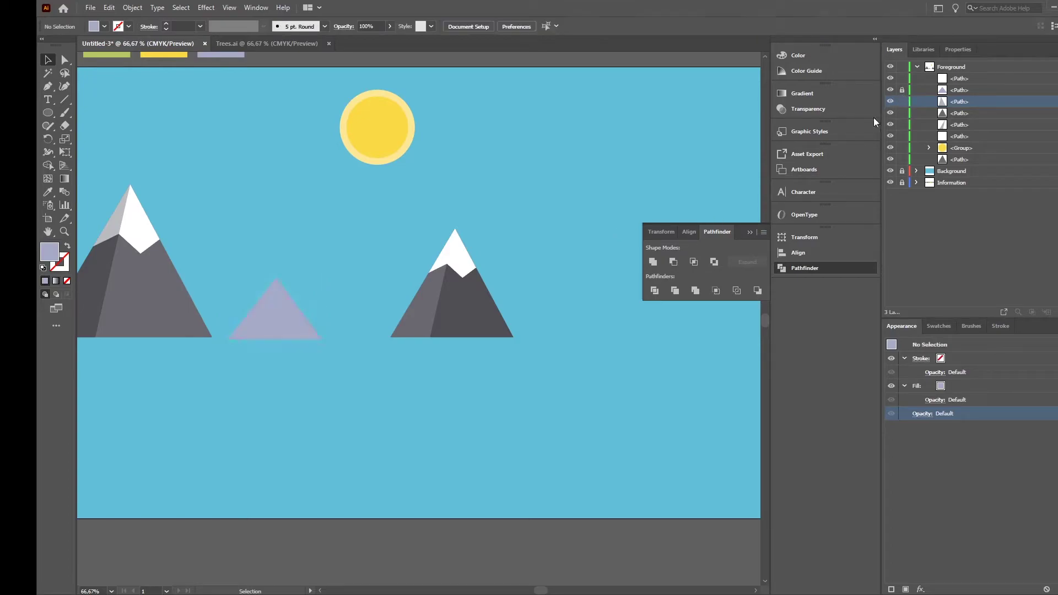
key("p")
left_click(276, 278)
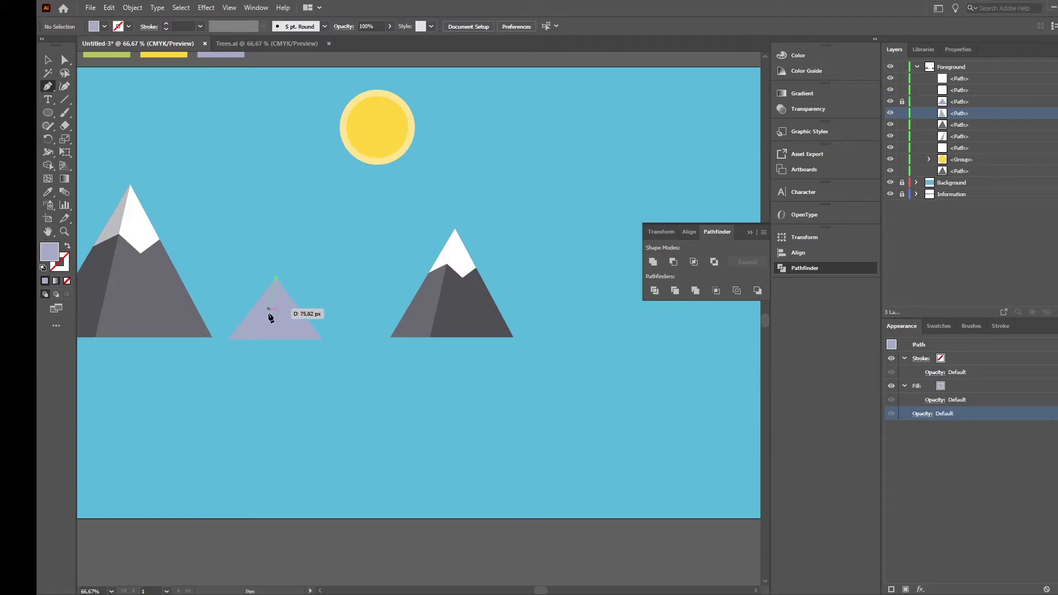
left_click(261, 339)
left_click(228, 338)
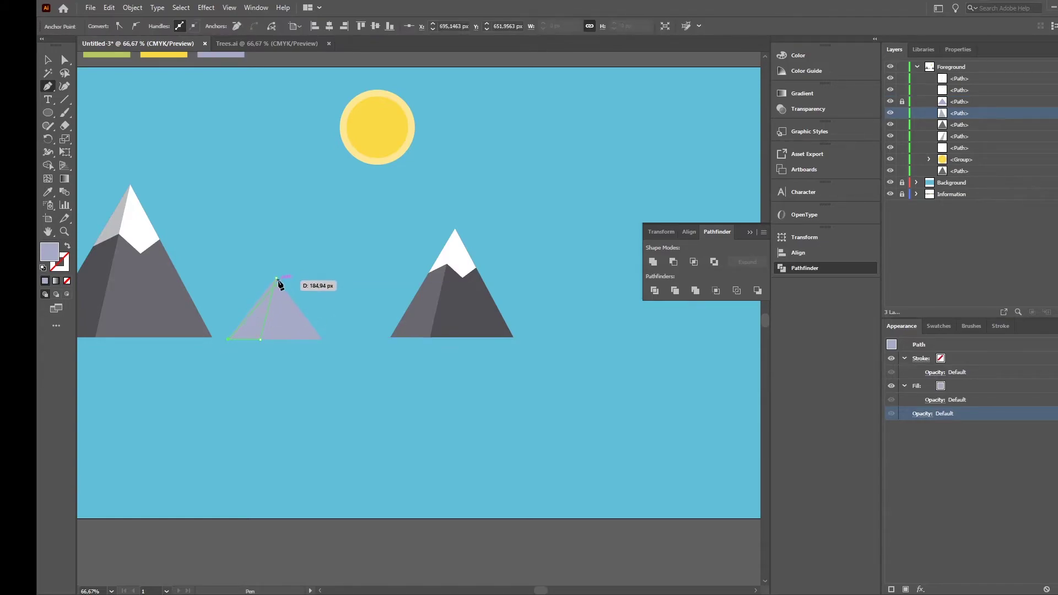
left_click(276, 279)
left_click(48, 59)
left_click(199, 129)
left_click(261, 318)
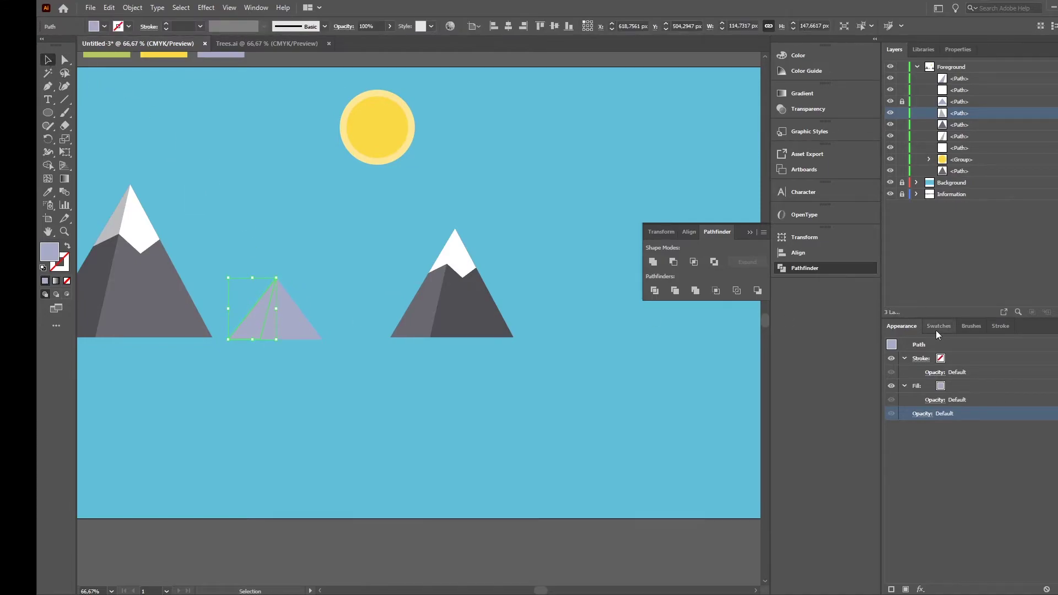
left_click(48, 192)
left_click(461, 301)
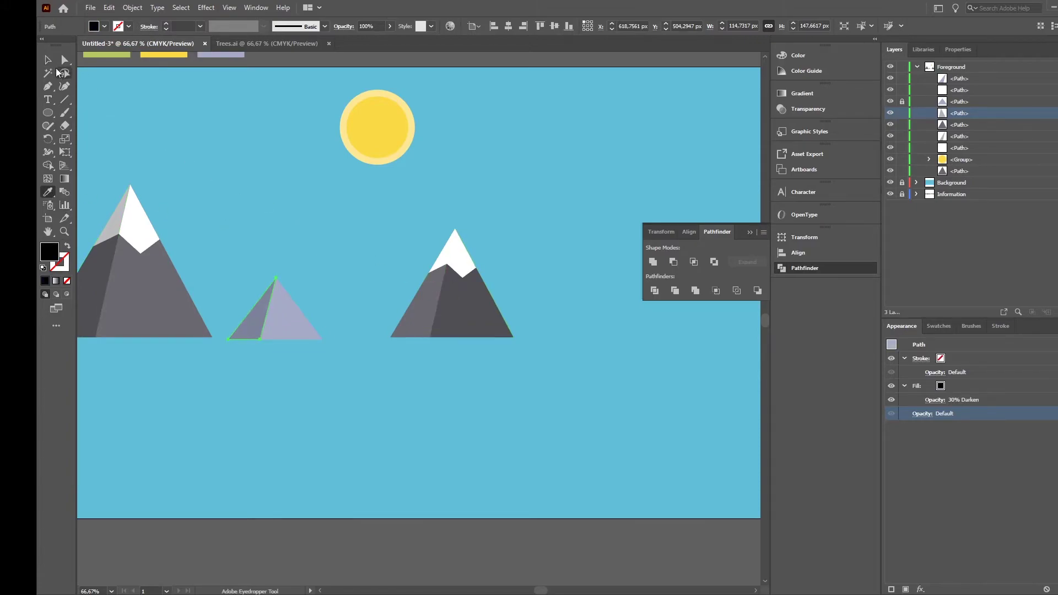
left_click(47, 59)
left_click(196, 141)
scroll(311, 265, "down", 2)
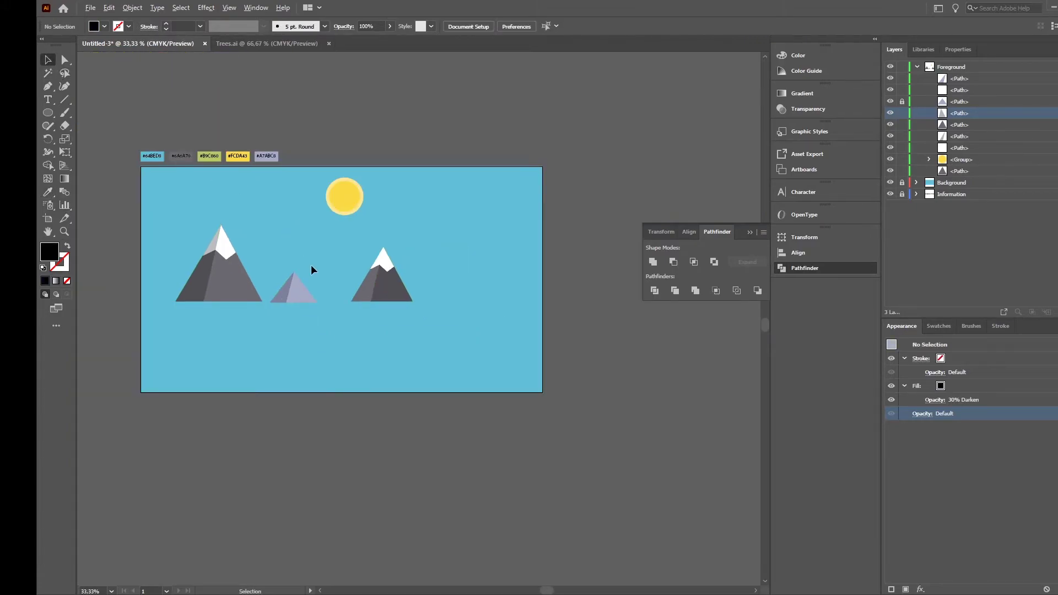
scroll(287, 259, "up", 1)
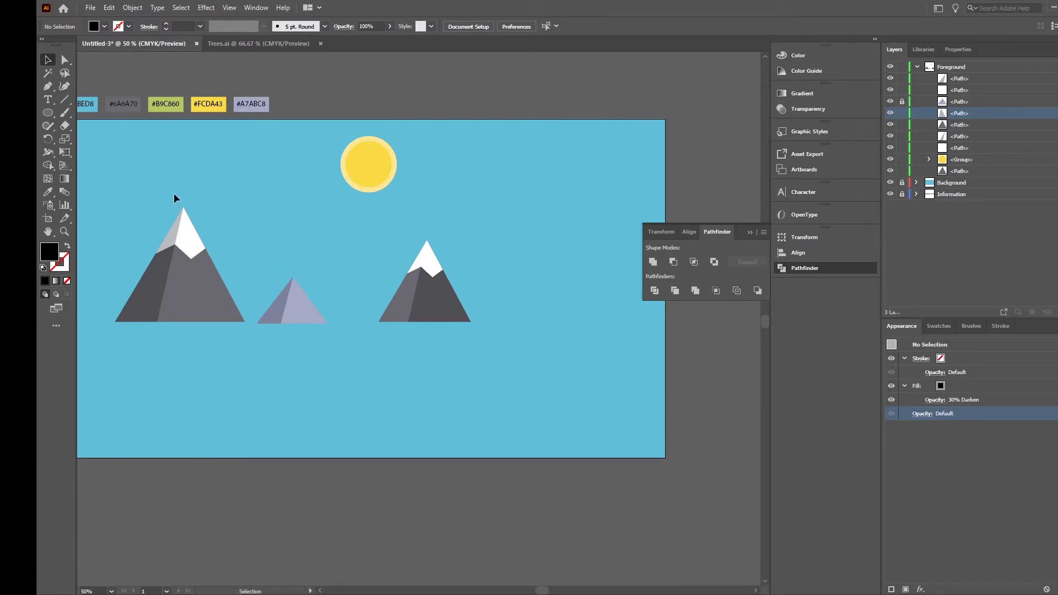
scroll(226, 328, "down", 1)
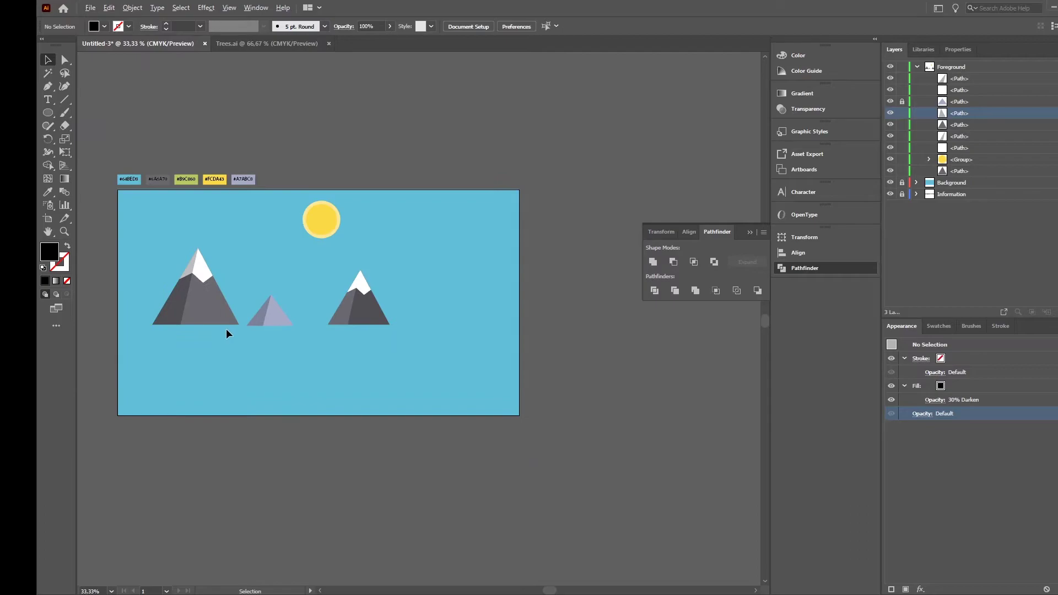
scroll(226, 327, "up", 2)
scroll(226, 328, "down", 1)
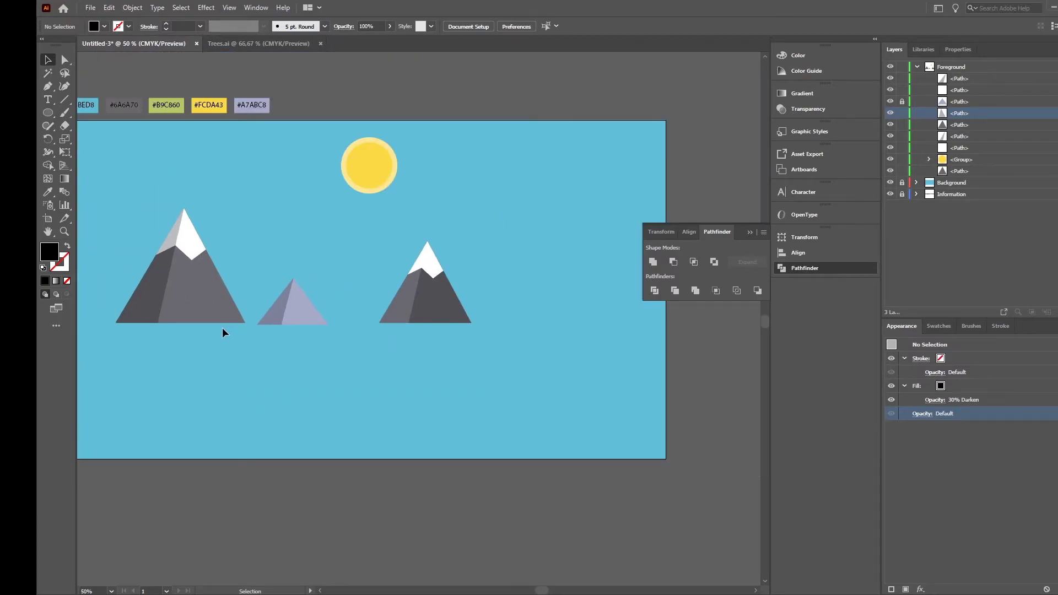
Draw a long rounded-rectangle bar below the mountains, then move it lower and widen it
left_click(47, 113)
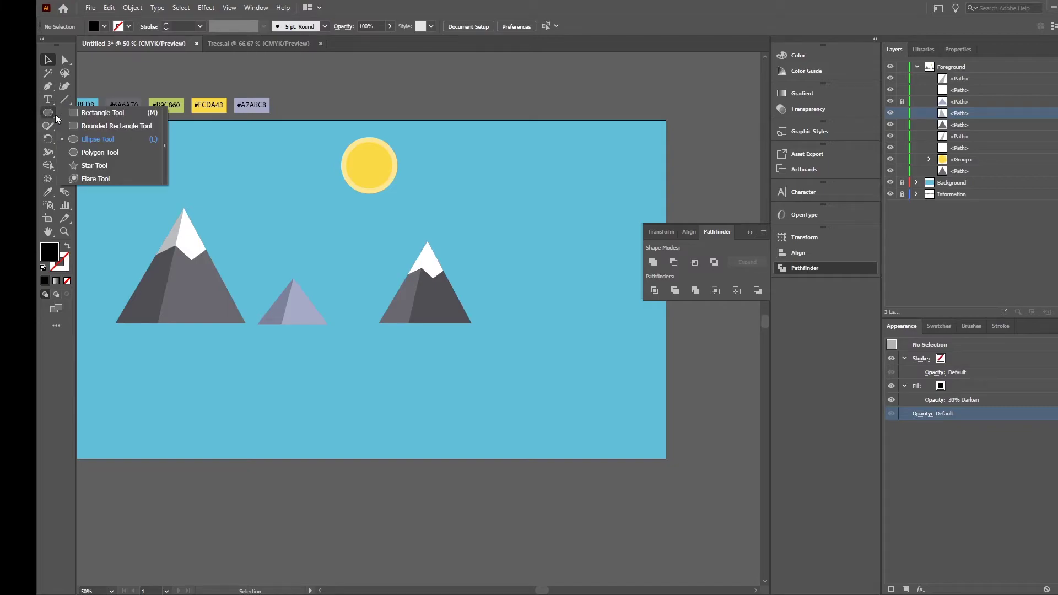
left_click(113, 125)
scroll(300, 437, "down", 1)
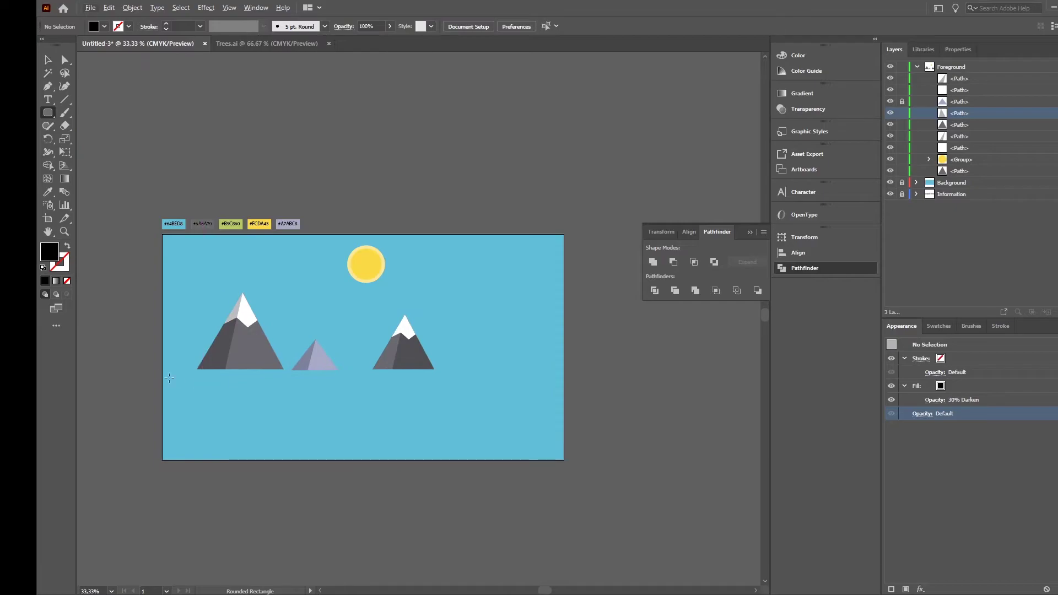
left_click_drag(175, 370, 463, 381)
left_click(48, 61)
left_click_drag(383, 385, 407, 434)
left_click_drag(487, 433, 532, 431)
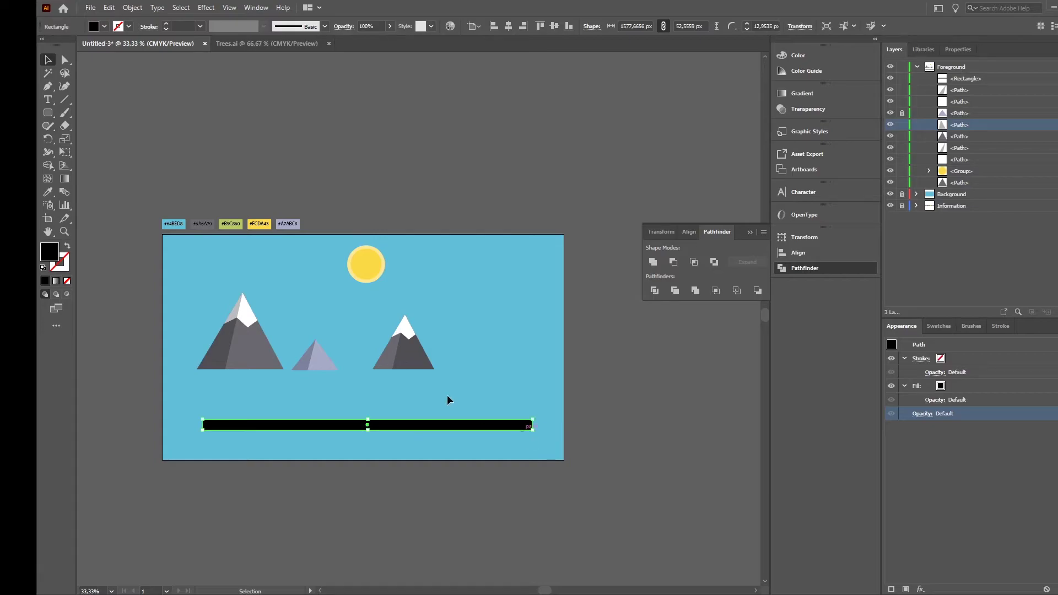
Drag the bar's corner widget to make its ends more rounded
left_click(65, 60)
scroll(288, 484, "up", 1)
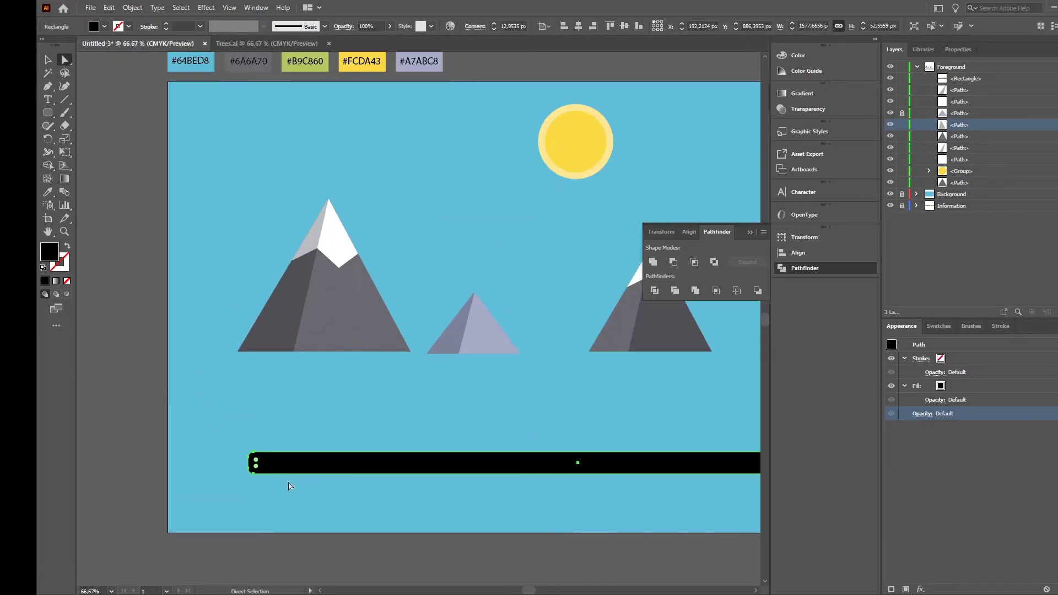
scroll(250, 457, "up", 1)
left_click_drag(238, 451, 247, 454)
scroll(301, 485, "down", 2)
Fill the bar with green #B9C860 using the Eyedropper
key("v")
key("ctrl+plus")
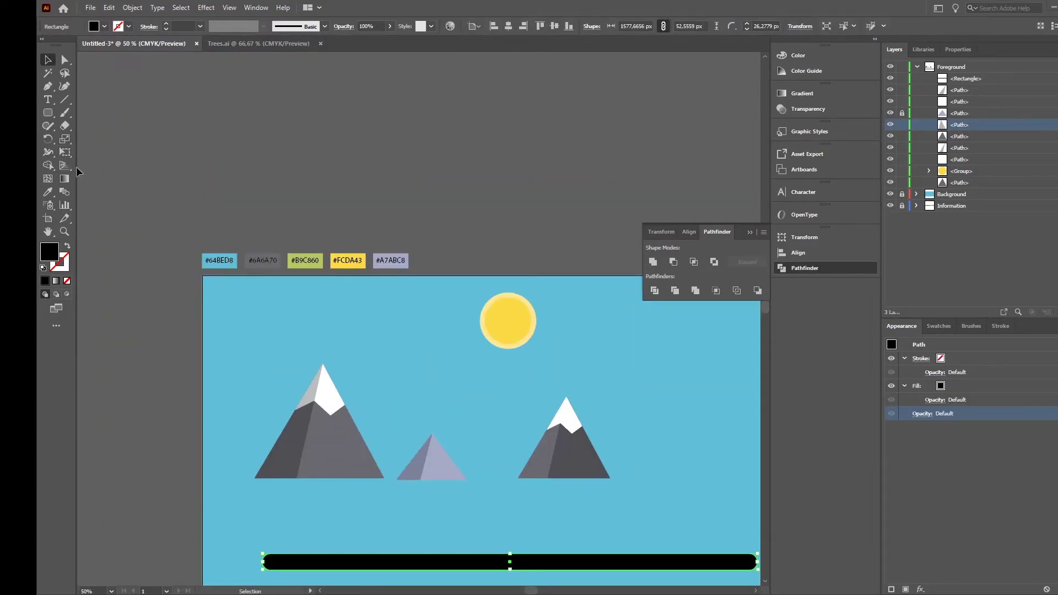
left_click(49, 193)
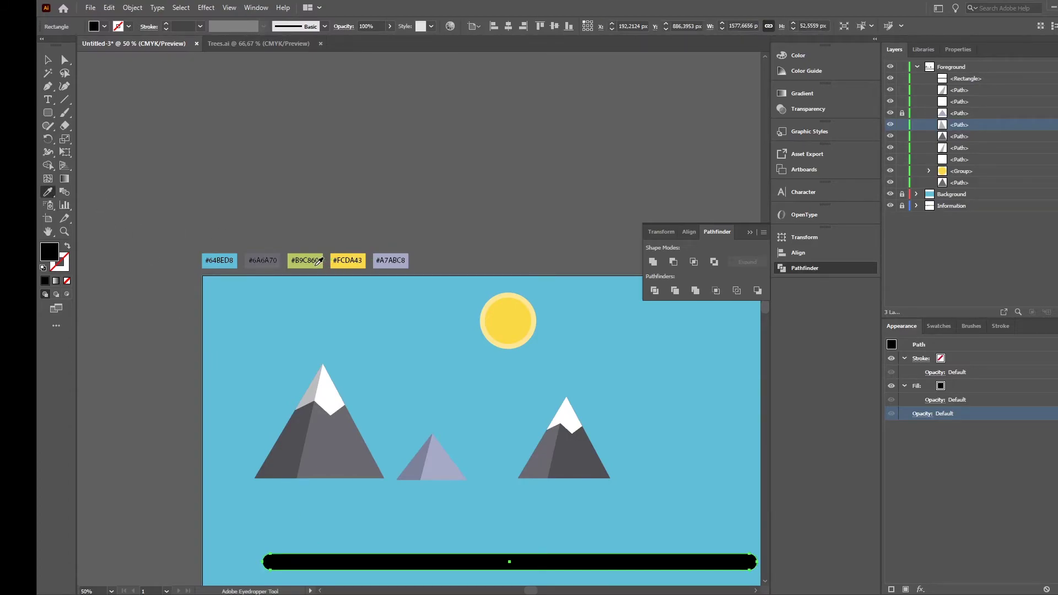
left_click(319, 262)
key("ctrl+minus")
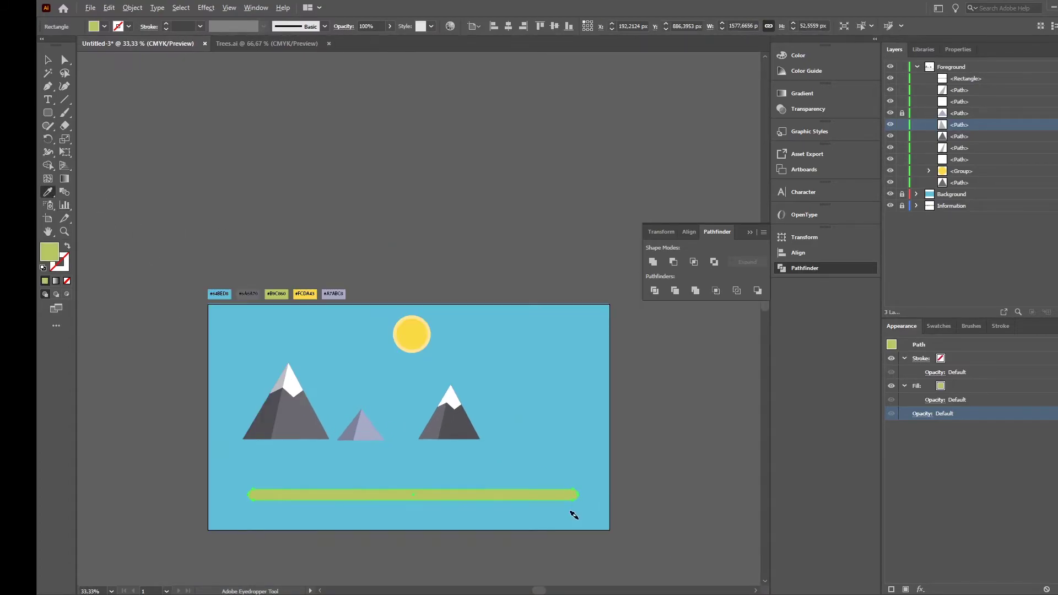
left_click(48, 59)
left_click(225, 161)
key("ctrl+minus")
scroll(477, 445, "up", 2)
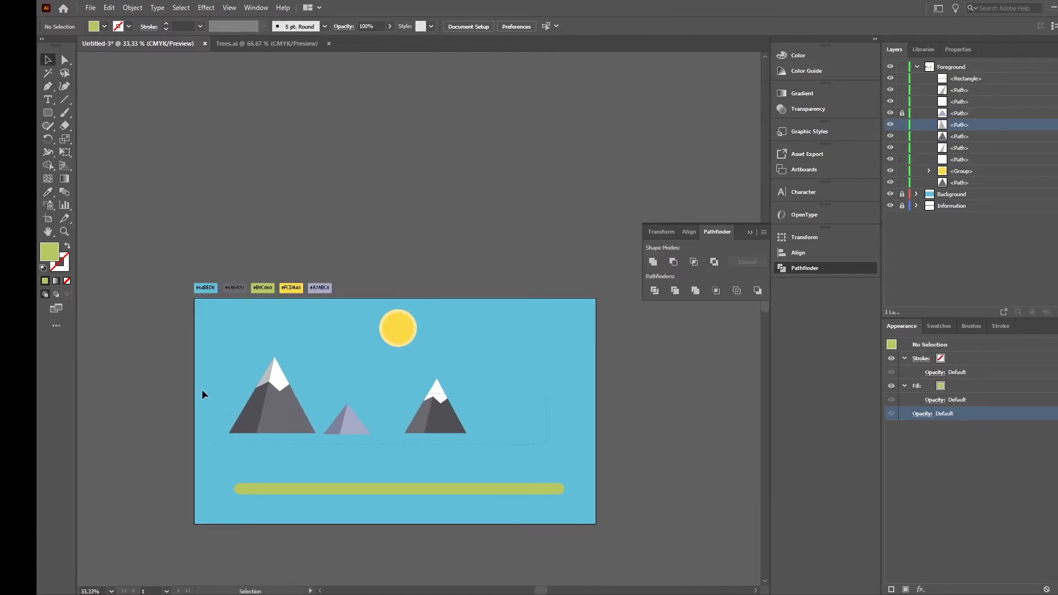
Scale the three mountains up and set them onto the green ground bar
left_click_drag(208, 357, 312, 468)
key("ctrl+z")
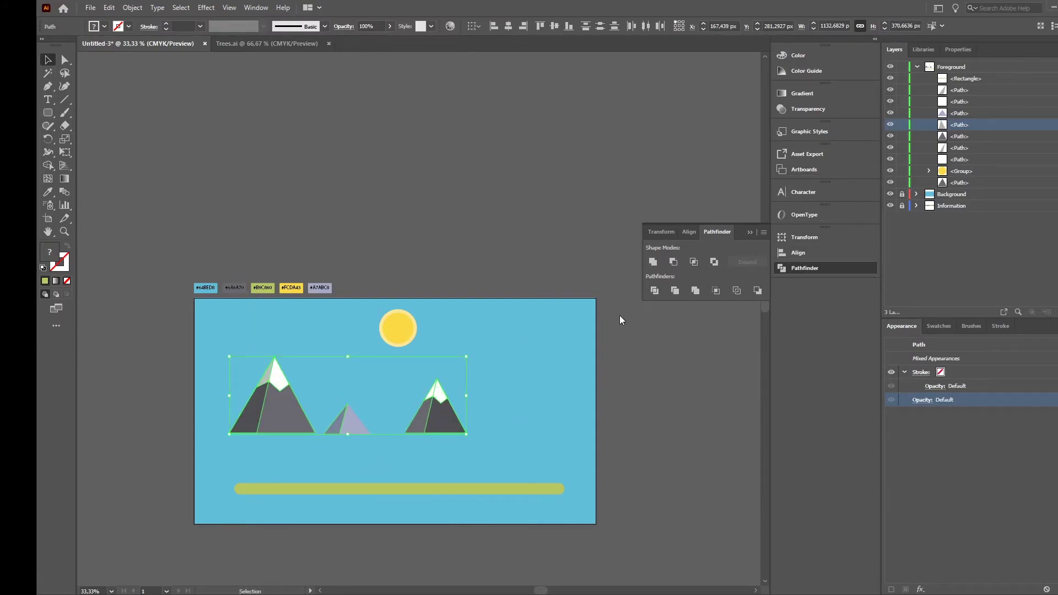
left_click(513, 451)
left_click_drag(212, 358, 316, 468)
left_click(500, 411)
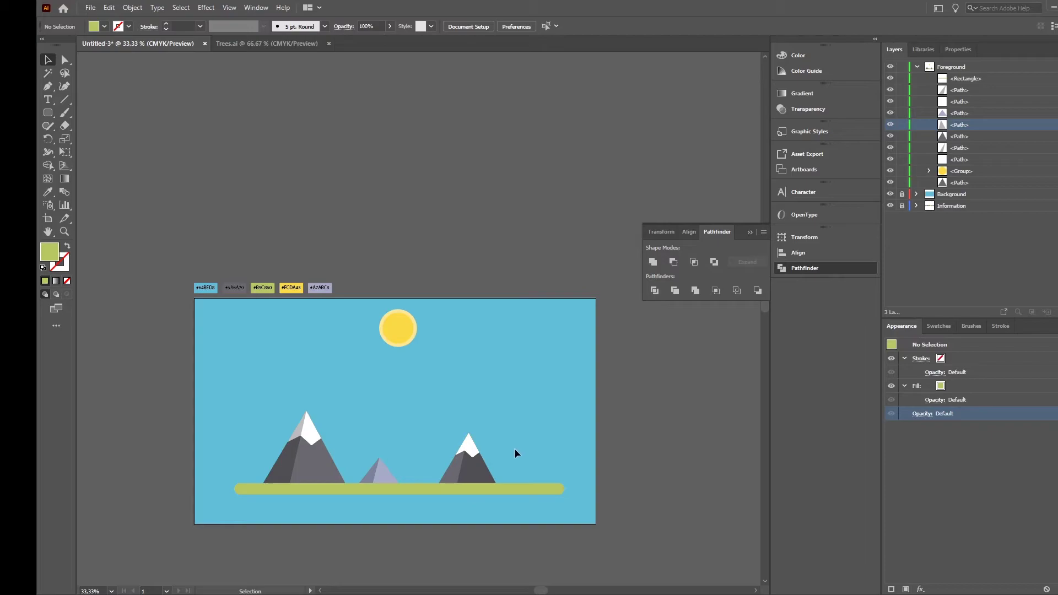
scroll(505, 445, "up", 1)
scroll(504, 445, "down", 1)
left_click_drag(502, 474, 474, 470)
left_click_drag(498, 407, 533, 381)
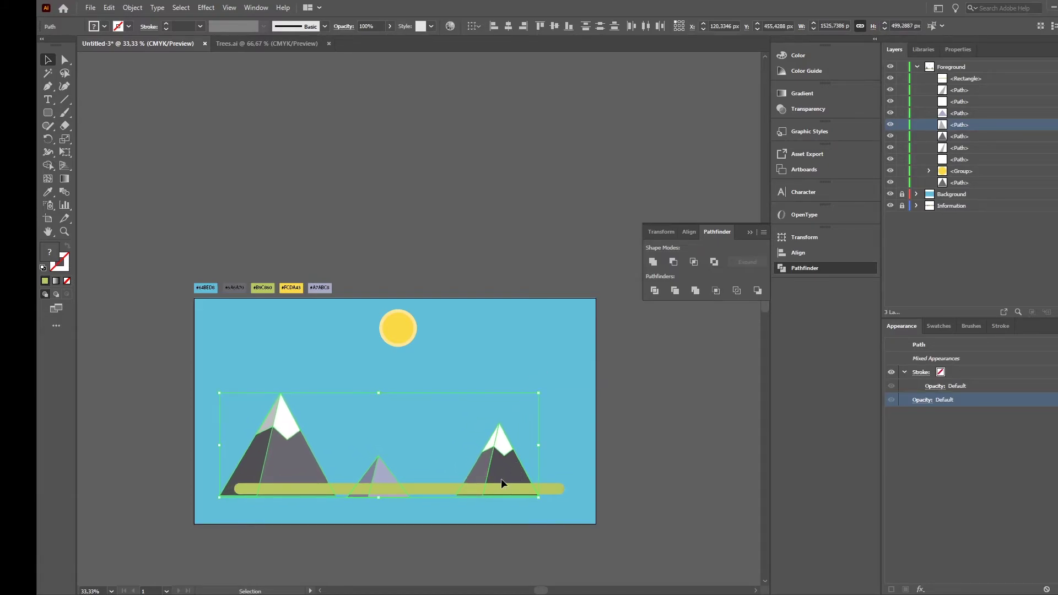
mouse_move(501, 477)
left_mouse_down()
mouse_move(508, 464)
mouse_move(517, 470)
left_mouse_up()
left_click(610, 435)
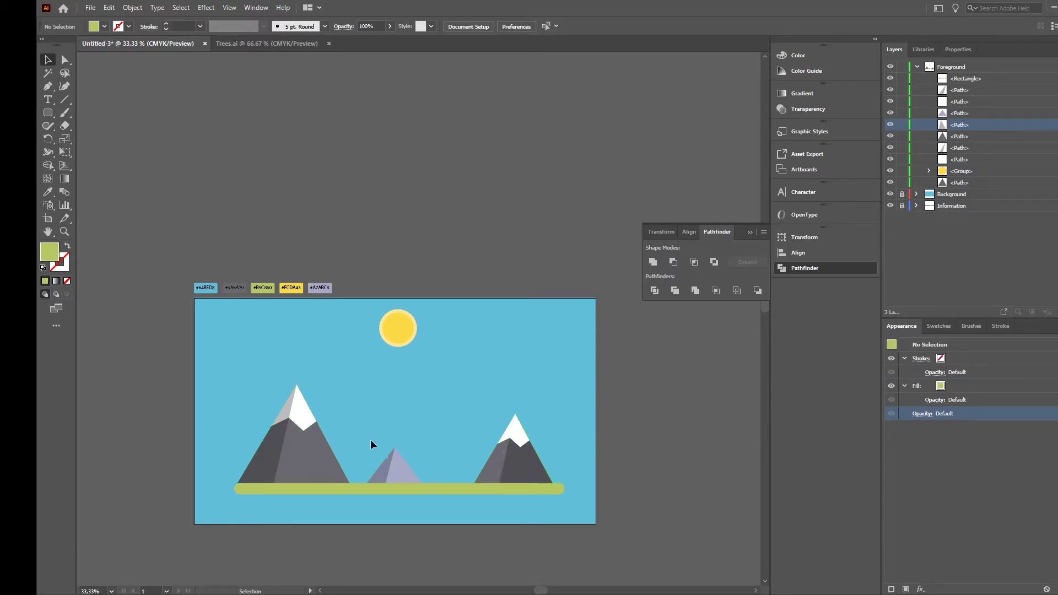
Nudge the lavender middle mountain left and shift the right mountain rightward
left_click_drag(401, 475, 383, 471)
left_click(447, 431)
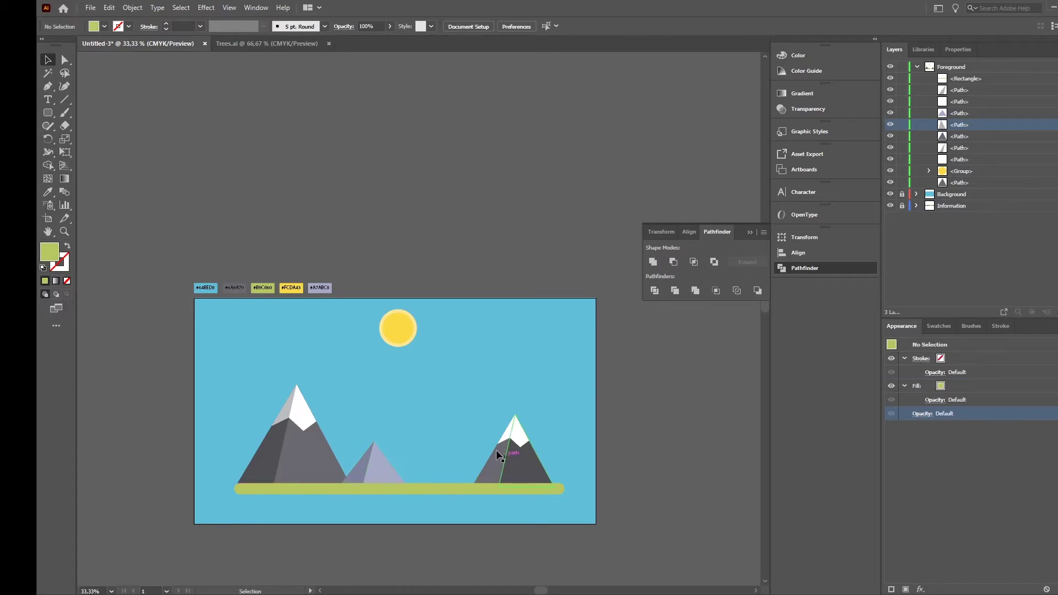
left_click_drag(549, 483, 551, 483)
left_click(625, 448)
left_click_drag(566, 489, 521, 466)
left_click(607, 435)
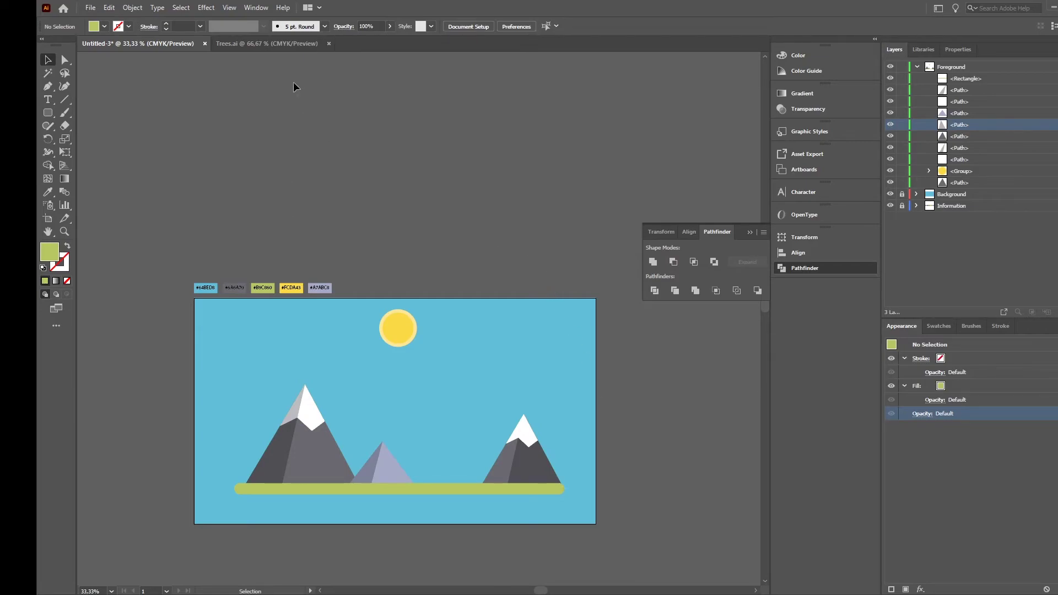
Copy the round tree from Trees.ai and paste a shrunken copy into the landscape
left_click(280, 45)
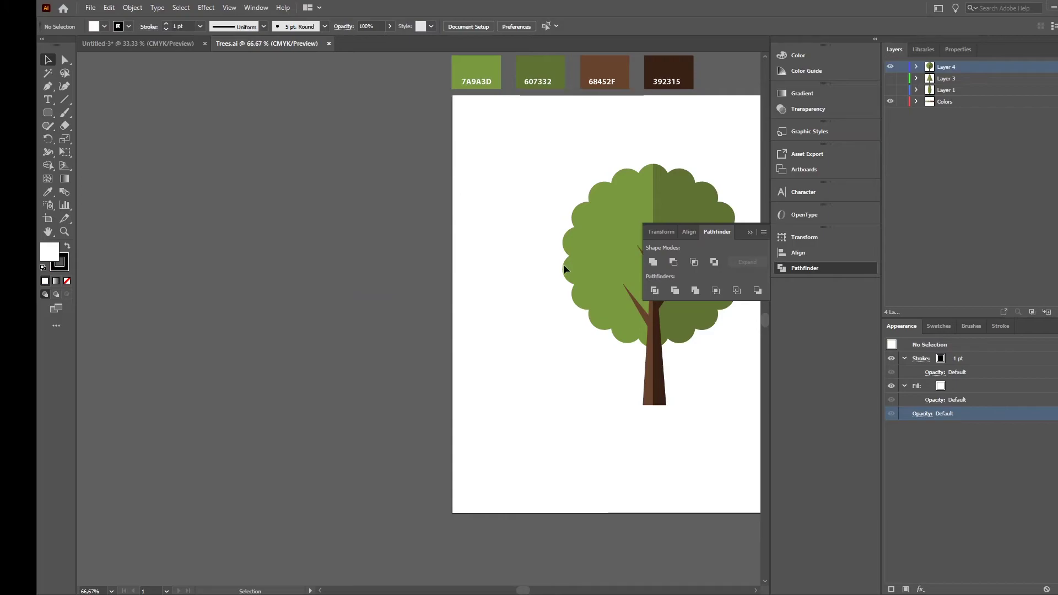
left_click_drag(518, 175, 721, 415)
key("a")
key("v")
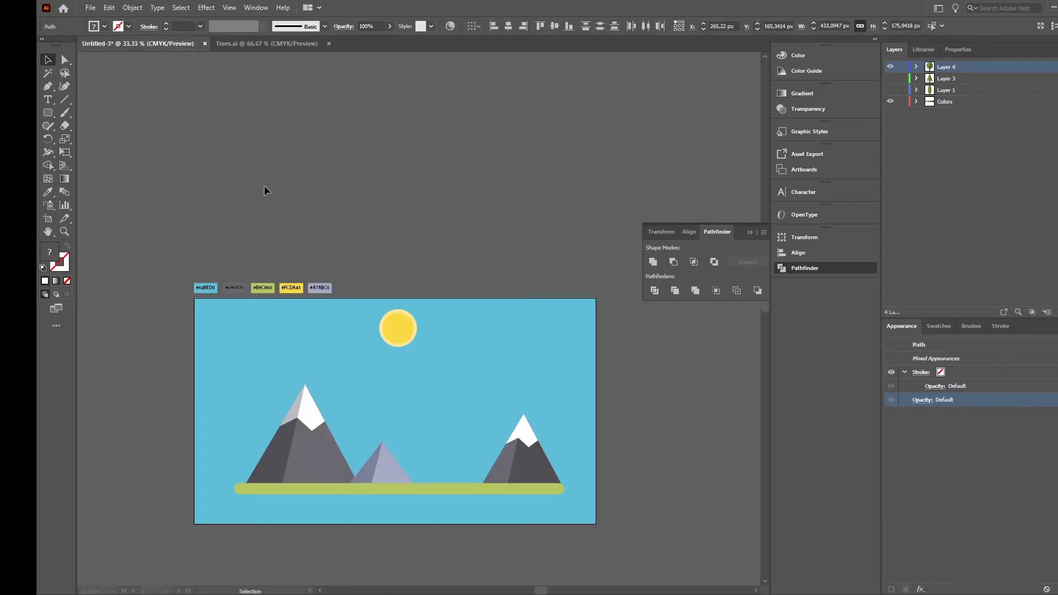
key("ctrl+Tab")
key("ctrl+v")
left_click_drag(468, 255, 468, 455)
In Trees.ai, show the pine and oval tree layers, hide the round tree, and select them
left_click(257, 44)
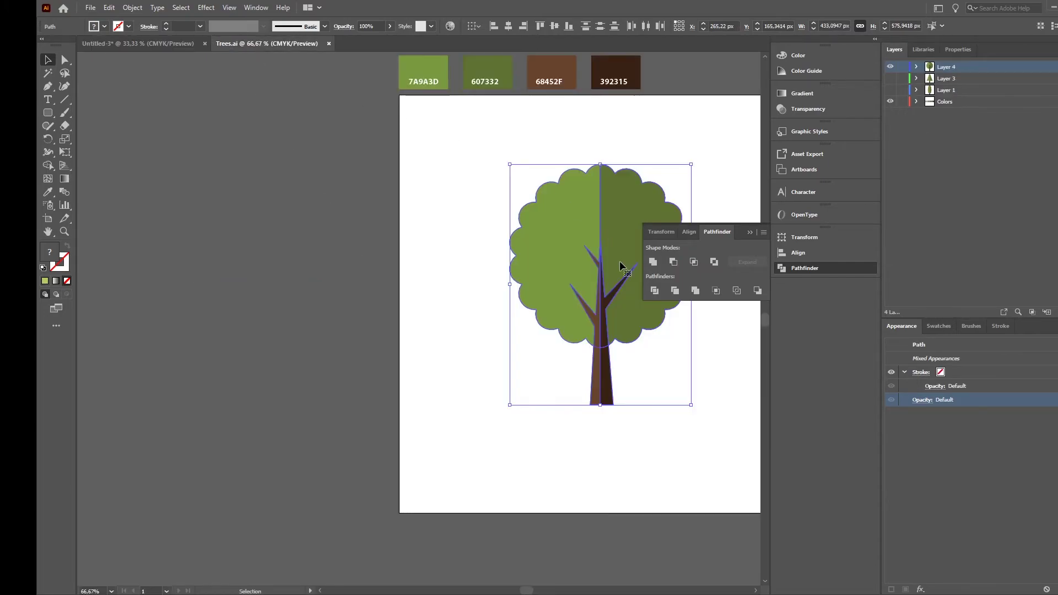
left_click(890, 78)
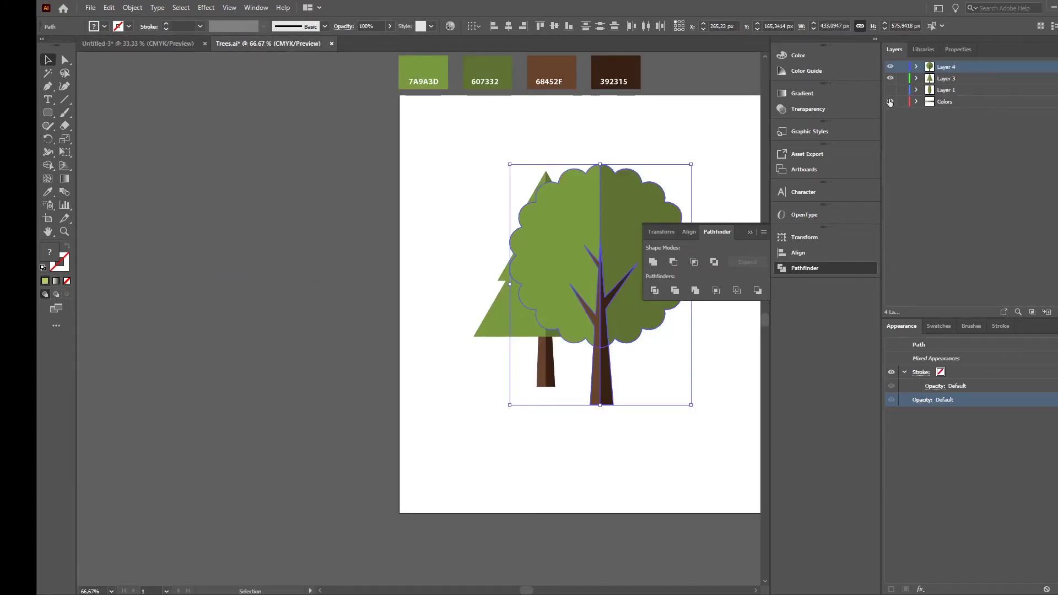
left_click(890, 90)
left_click(890, 67)
left_click_drag(444, 168, 690, 391)
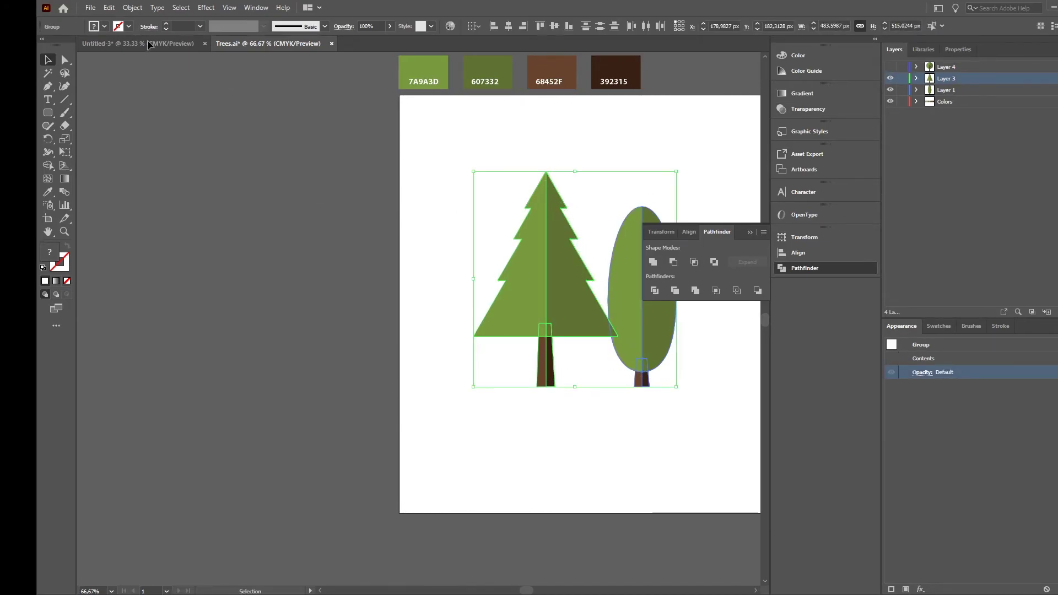
Paste the pine and oval trees into the landscape, shrink them, and set them beside the round tree
key("ctrl+c")
left_click(173, 44)
key("ctrl+v")
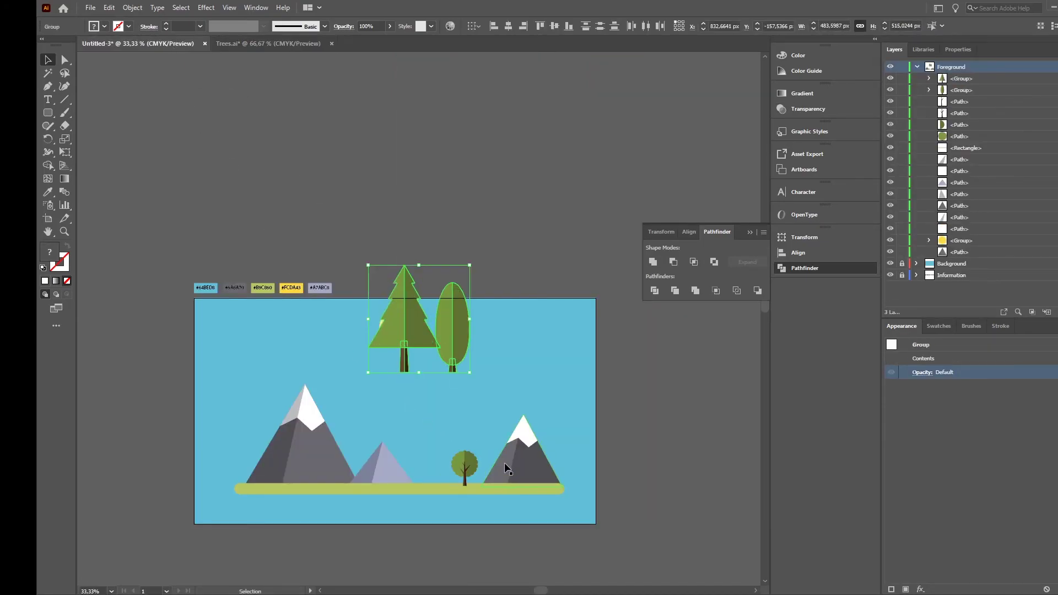
left_click_drag(449, 331, 463, 403)
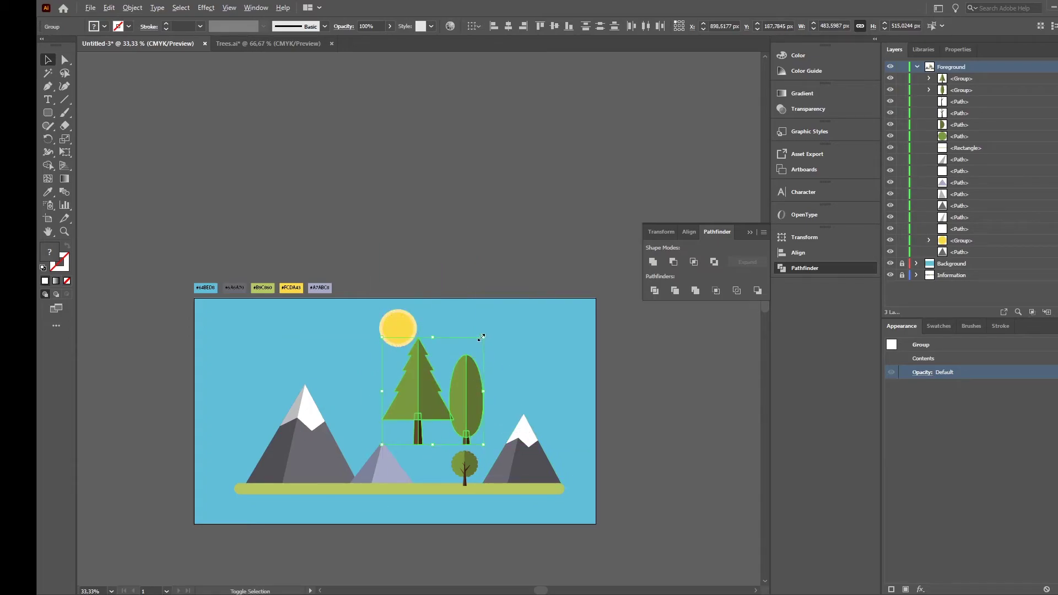
left_click_drag(481, 338, 462, 357)
scroll(495, 449, "up", 3)
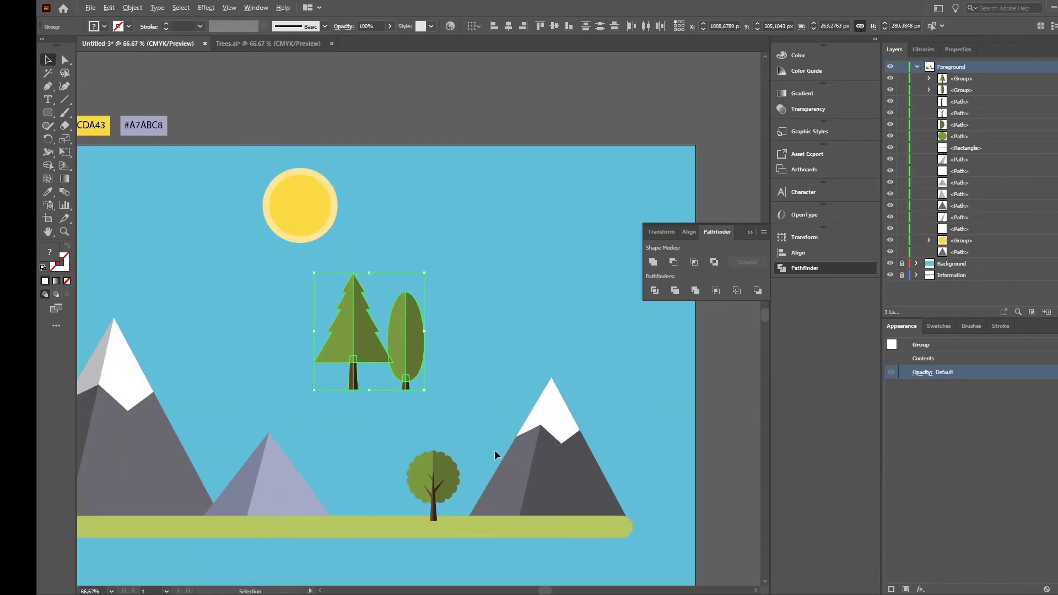
left_click_drag(358, 324, 358, 494)
left_click_drag(390, 380, 362, 402)
left_click_drag(349, 468, 343, 494)
left_click(403, 388)
Shift the three trees slightly right on the ground, then select the pine tree
scroll(404, 397, "down", 3)
scroll(385, 460, "up", 2)
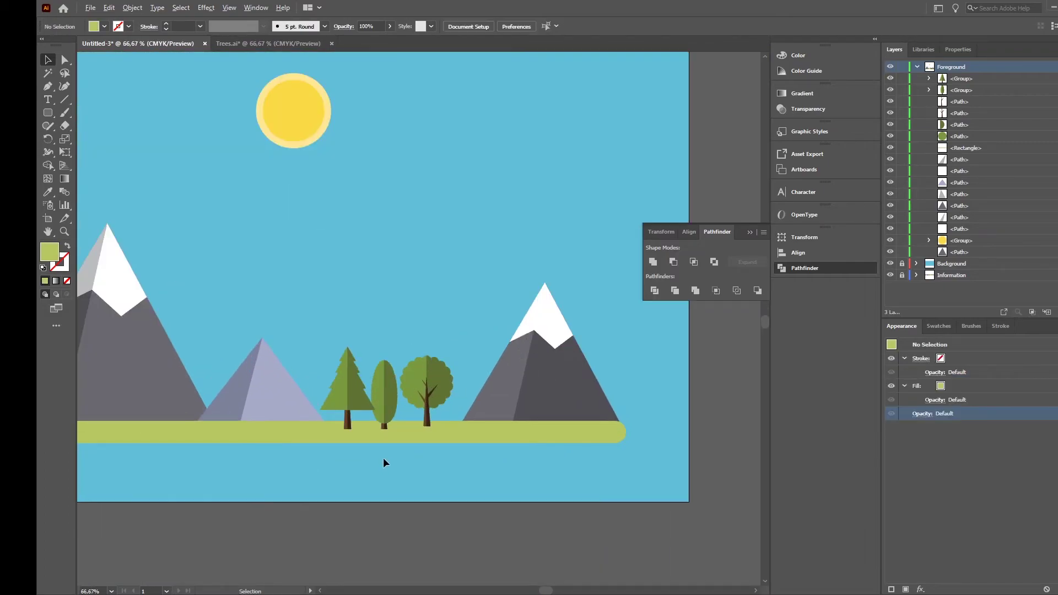
left_click(457, 420)
left_click(463, 358)
left_click_drag(436, 408, 427, 380)
left_click(438, 313)
scroll(459, 417, "down", 2)
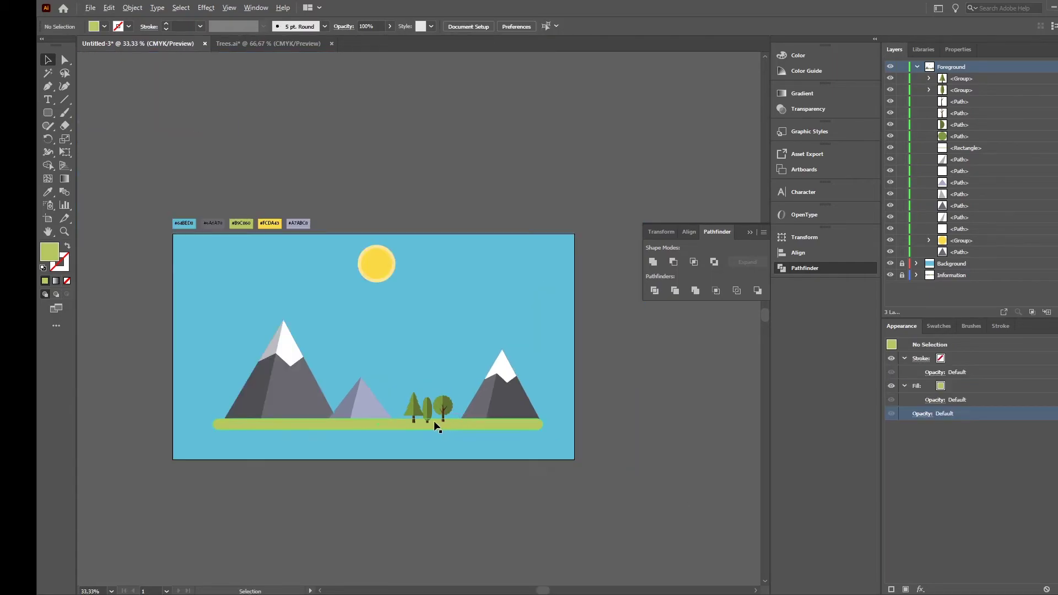
scroll(432, 428, "up", 2)
scroll(397, 394, "down", 2)
scroll(391, 394, "up", 2)
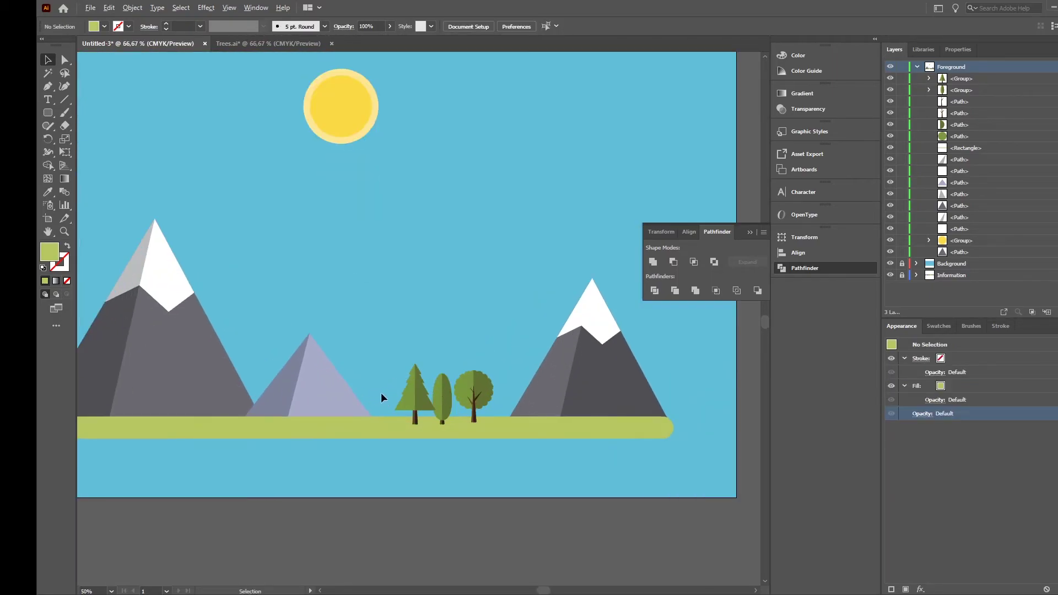
left_click(425, 407)
Place a copy of the pine tree further left, near the left mountain
left_click_drag(419, 399, 206, 396)
left_click(416, 304)
scroll(429, 359, "down", 1)
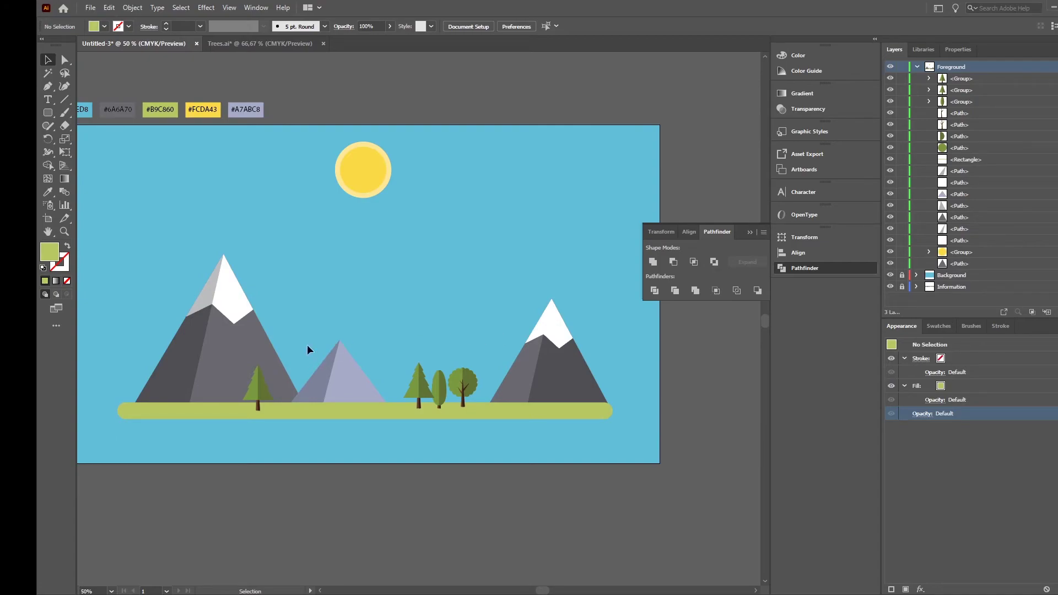
Mirror the left pine tree vertically using Transform > Reflect
left_click(262, 393)
right_click(263, 394)
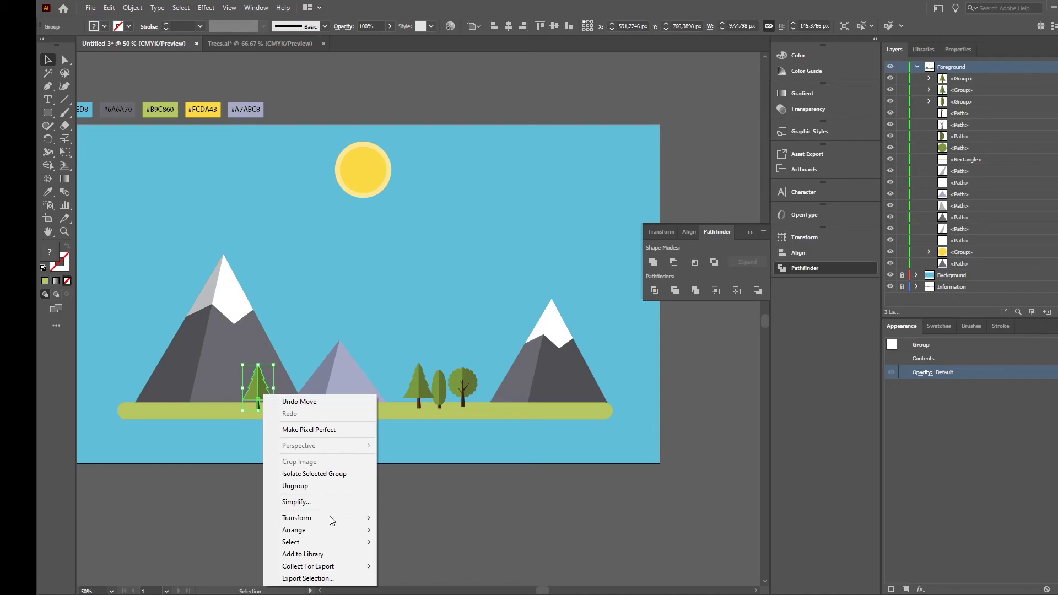
mouse_move(315, 521)
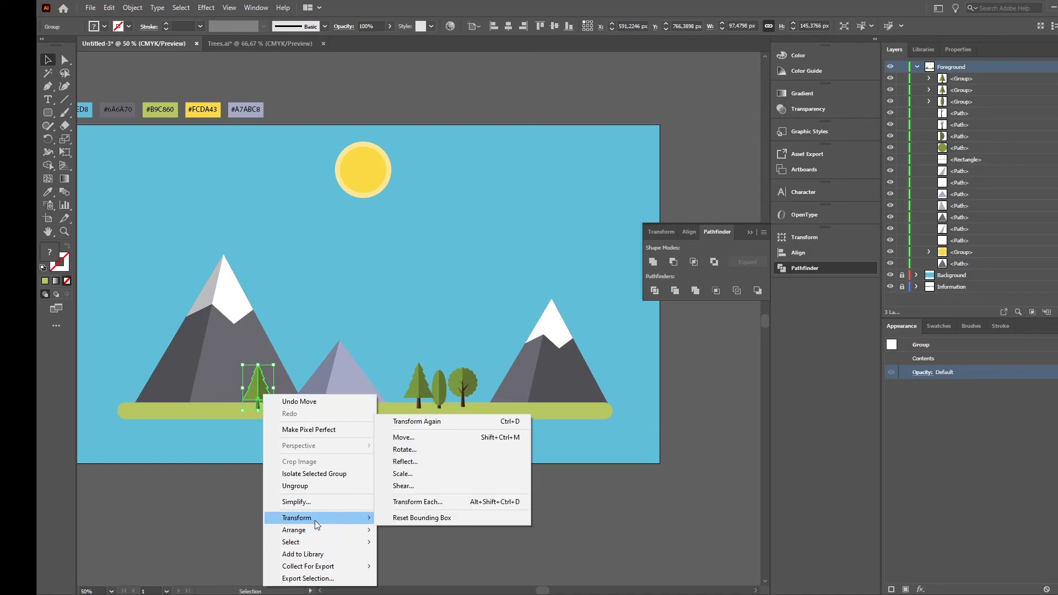
left_click(413, 462)
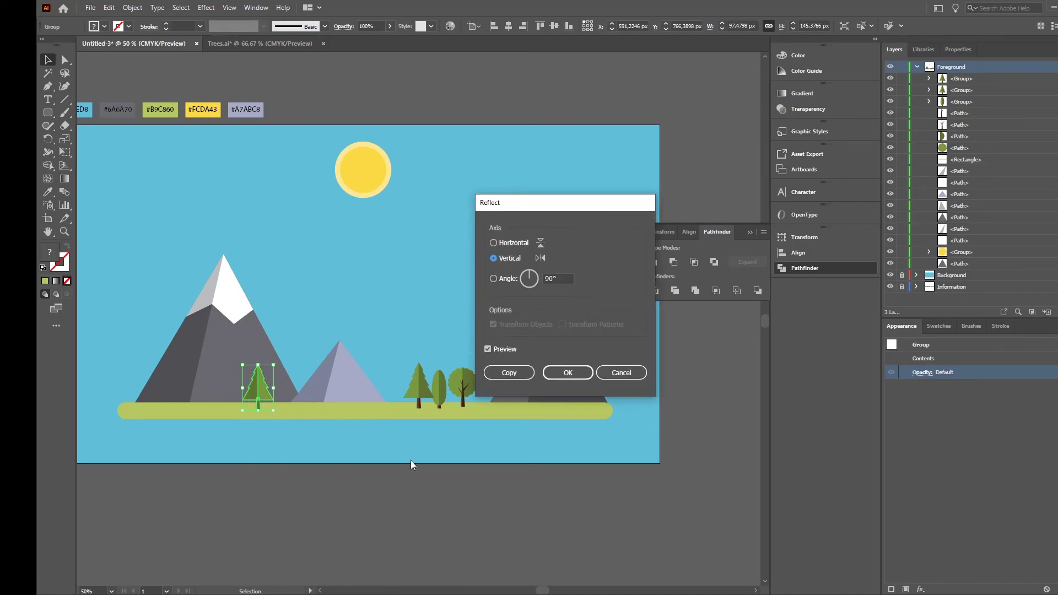
left_click(567, 373)
left_click(485, 296)
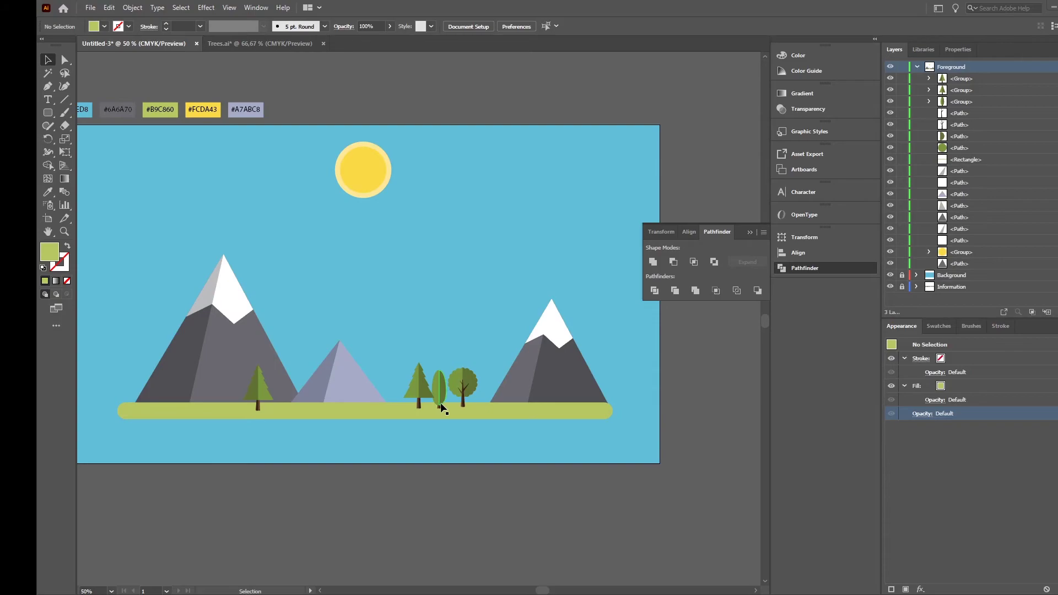
left_click(51, 116)
Draw a long rounded bar left of the sun and round it into a full capsule
left_click(46, 114)
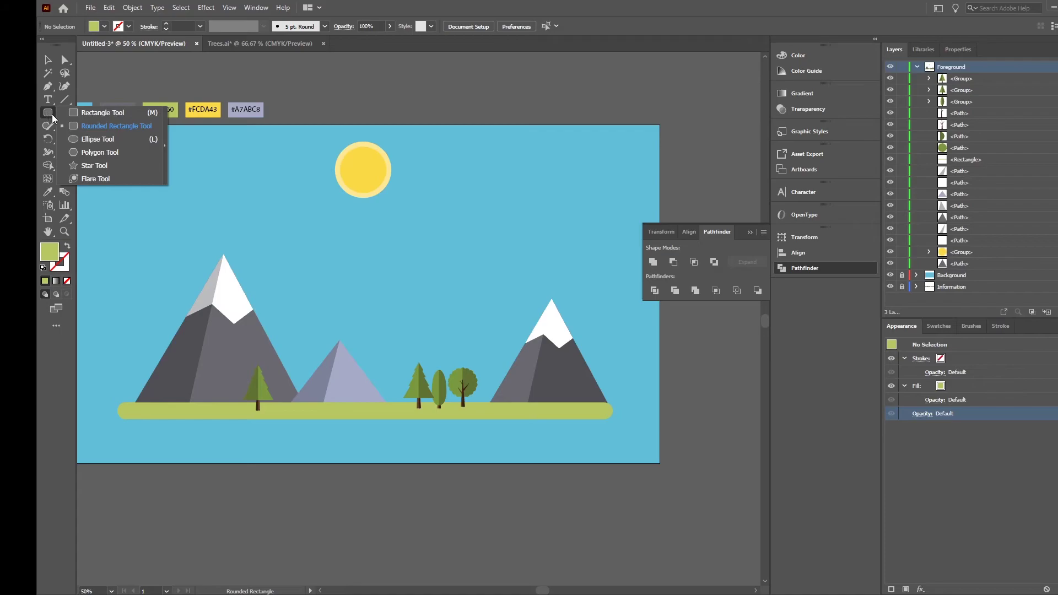
left_click(86, 128)
left_click_drag(160, 174, 274, 191)
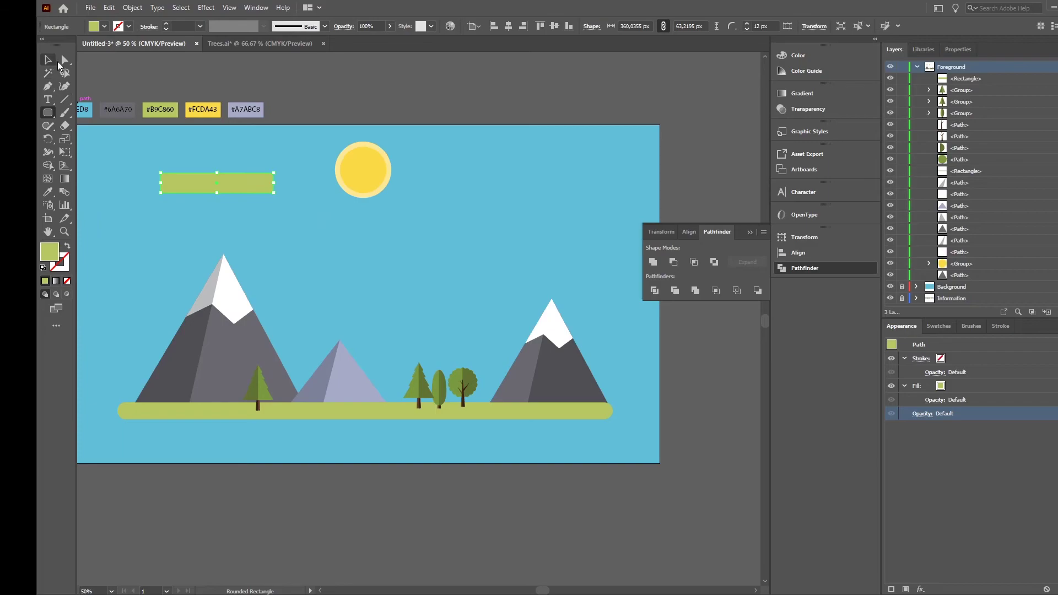
left_click(65, 60)
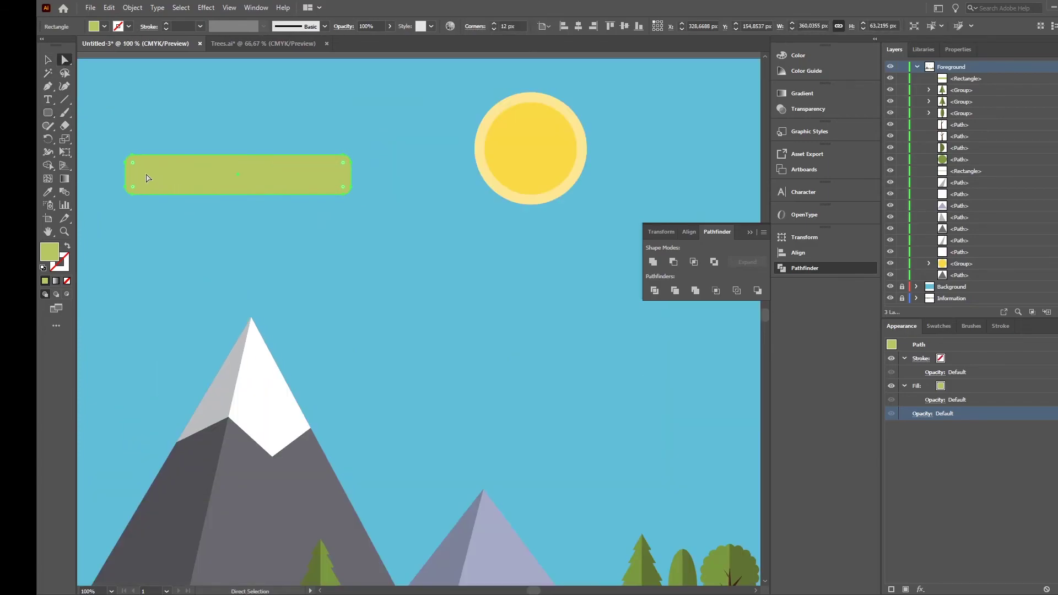
left_click_drag(133, 164, 205, 195)
left_click(48, 60)
left_click(217, 95)
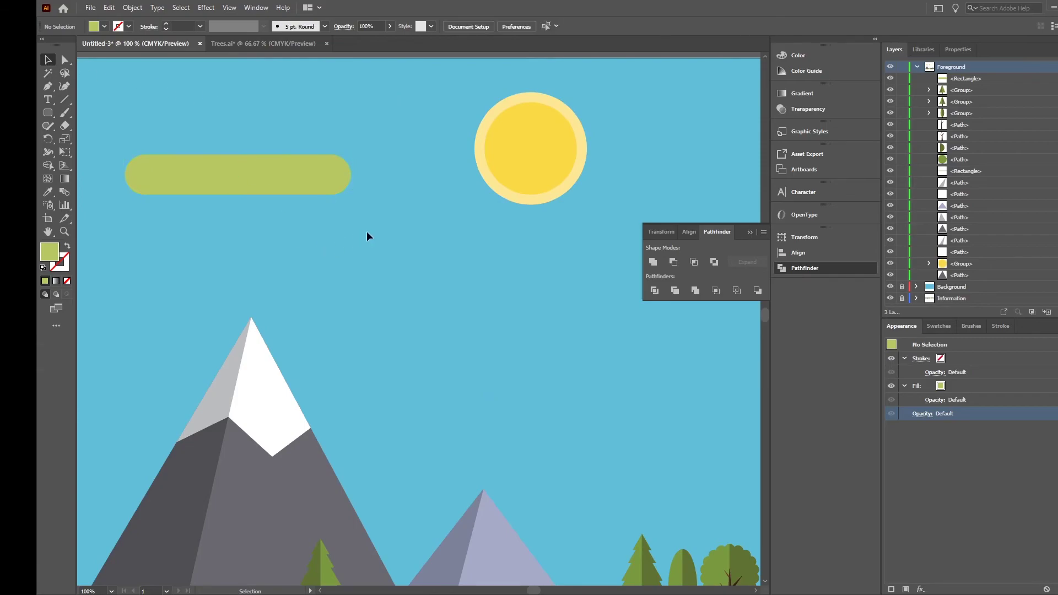
Move the capsule slightly up and right and set its fill to White
left_click_drag(143, 146, 145, 147)
left_click_drag(285, 187, 290, 174)
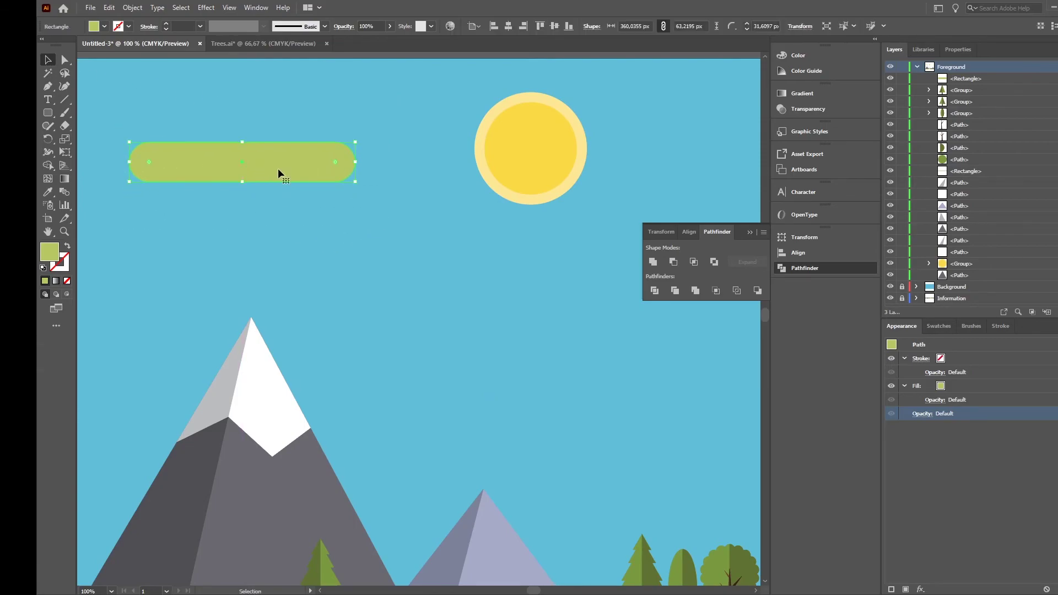
left_click(965, 386)
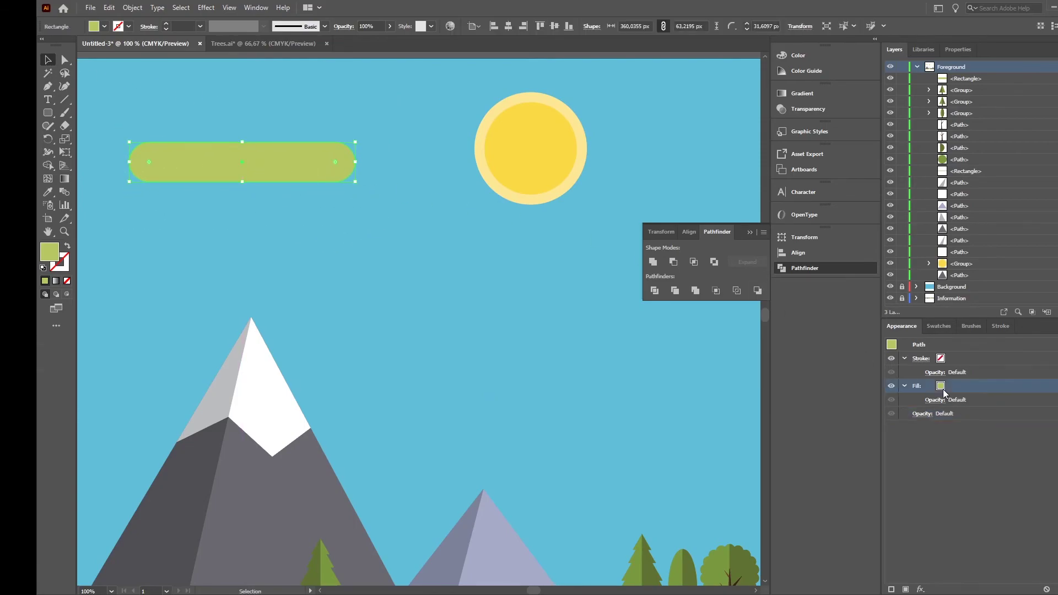
left_click(950, 387)
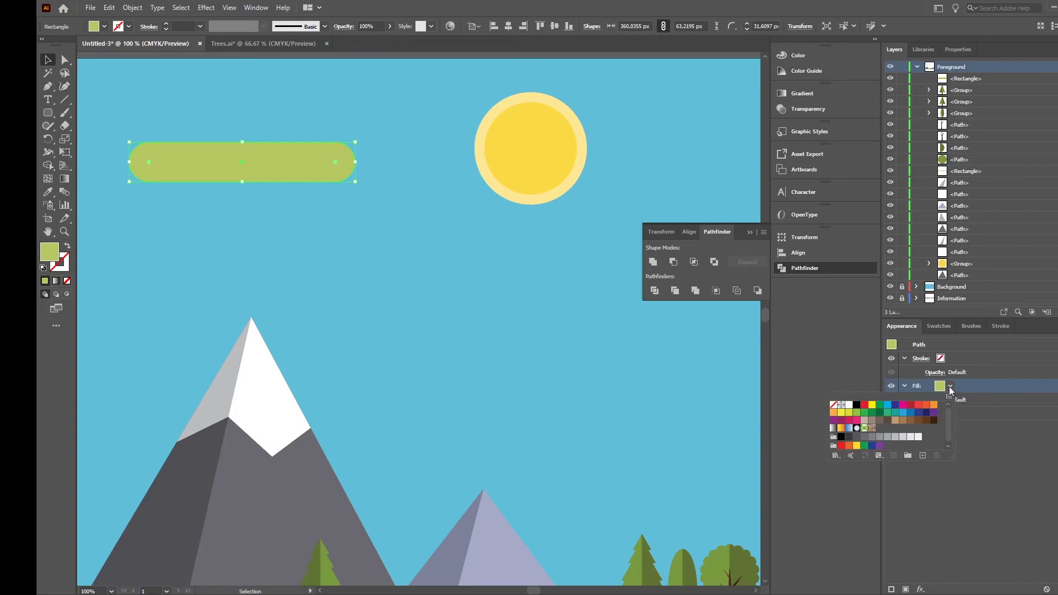
left_click(850, 406)
scroll(426, 345, "down", 3)
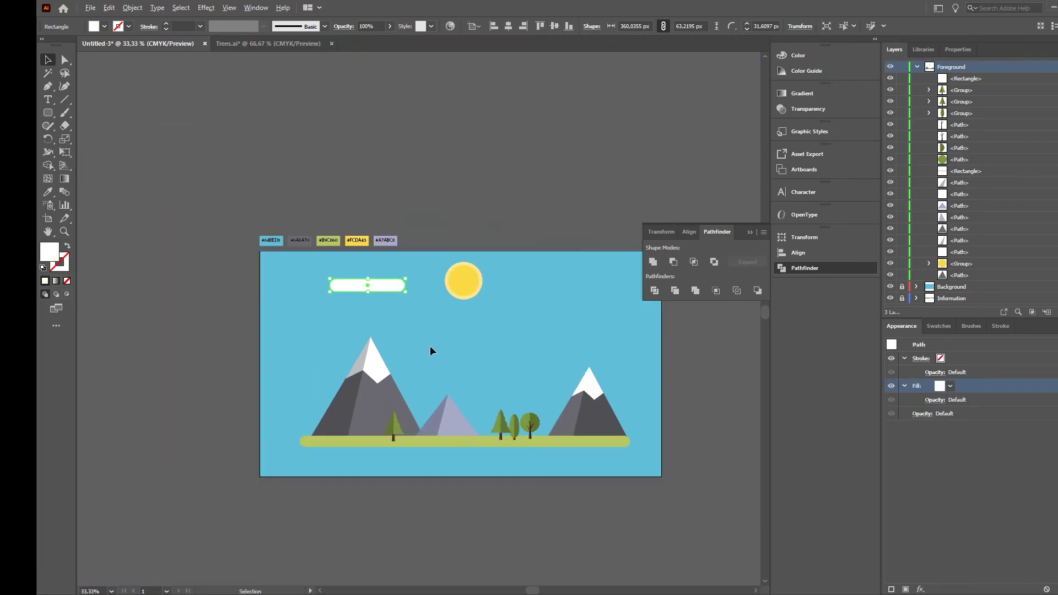
Duplicate the capsule below and to the right, beside the sun
scroll(430, 345, "up", 1)
left_click(464, 181)
left_click_drag(370, 257, 599, 277)
left_click(750, 231)
Make the small lower capsule's ends fully round
left_click(587, 255)
scroll(569, 258, "up", 3)
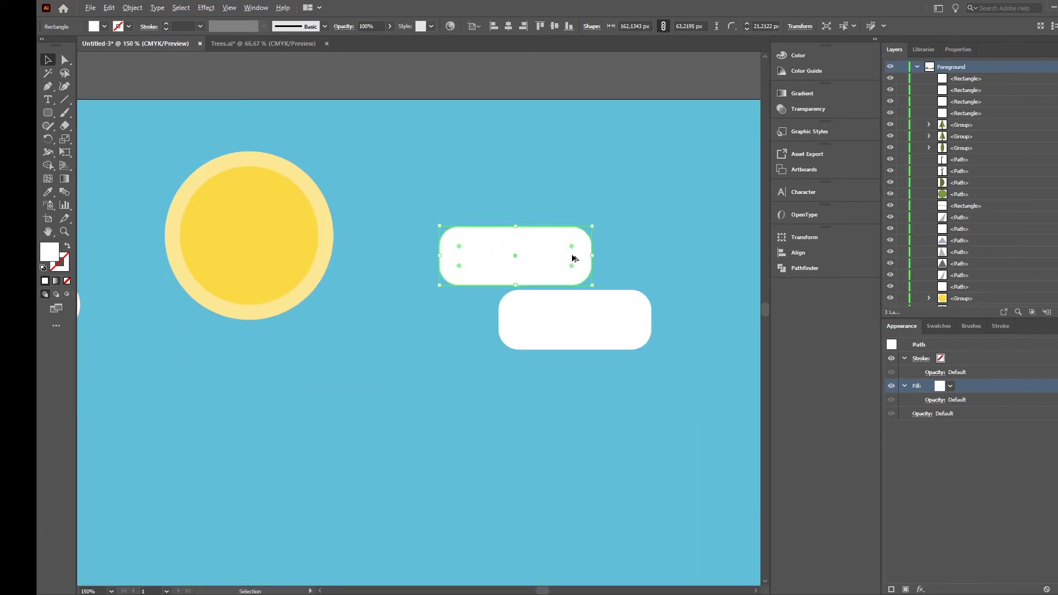
left_click(623, 334)
mouse_move(629, 313)
left_mouse_down()
mouse_move(606, 316)
mouse_move(638, 318)
mouse_move(605, 320)
mouse_move(629, 326)
left_mouse_up()
left_click(656, 341)
scroll(656, 337, "down", 2)
scroll(675, 353, "down", 1)
left_click_drag(672, 388, 567, 388)
scroll(567, 390, "up", 2)
left_click(583, 337)
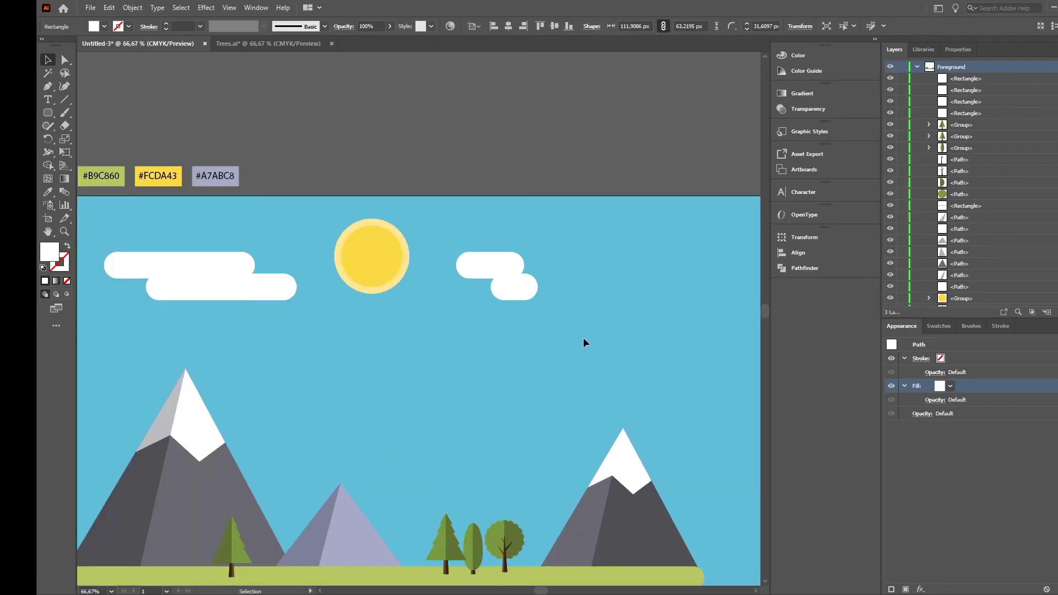
Copy the two-capsule cloud further right and mirror the copy
left_click(497, 271)
left_click_drag(500, 272, 619, 275)
right_click(619, 273)
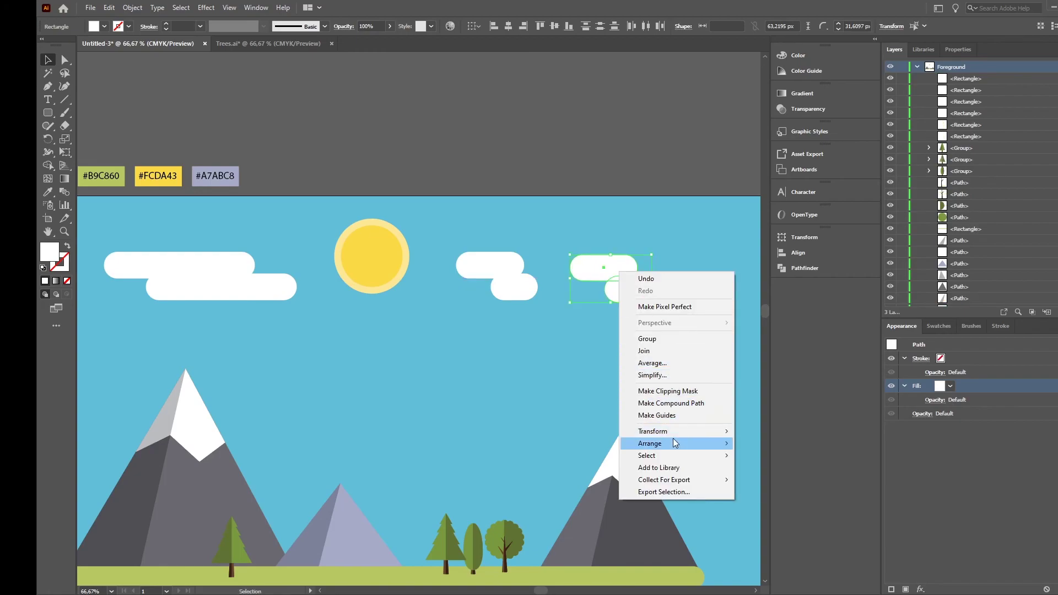
mouse_move(677, 431)
left_click(773, 471)
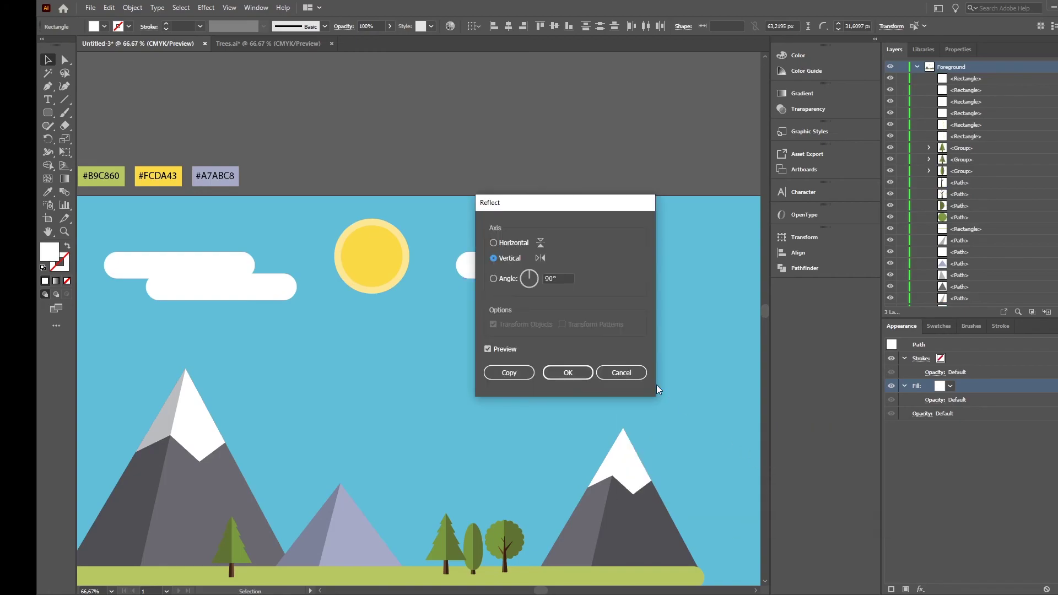
left_click(568, 373)
left_click(689, 361)
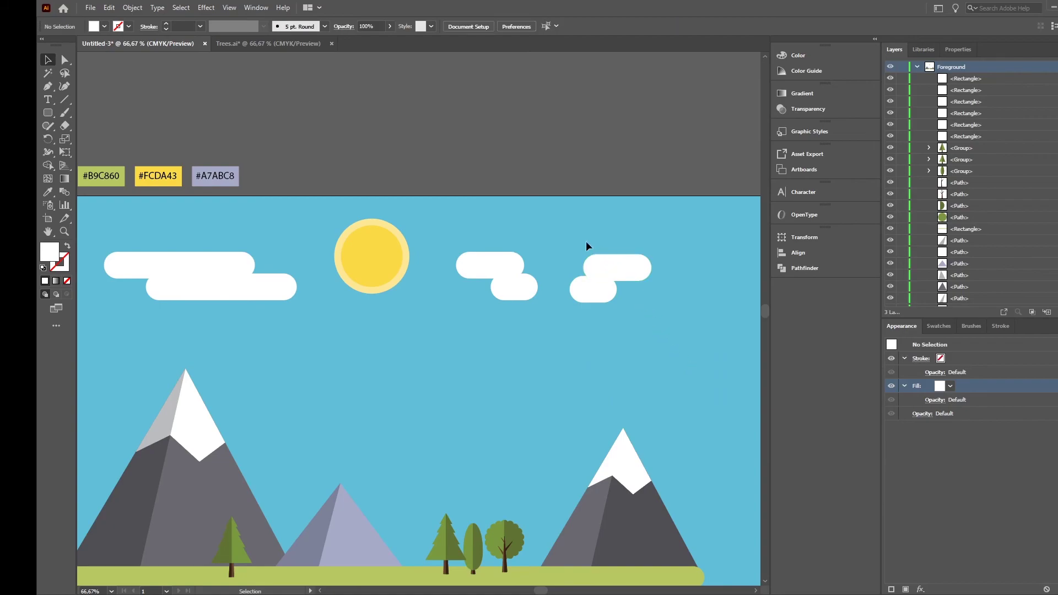
Reflect the right cloud again to flip it upside down
left_click_drag(651, 312, 651, 310)
right_click(604, 292)
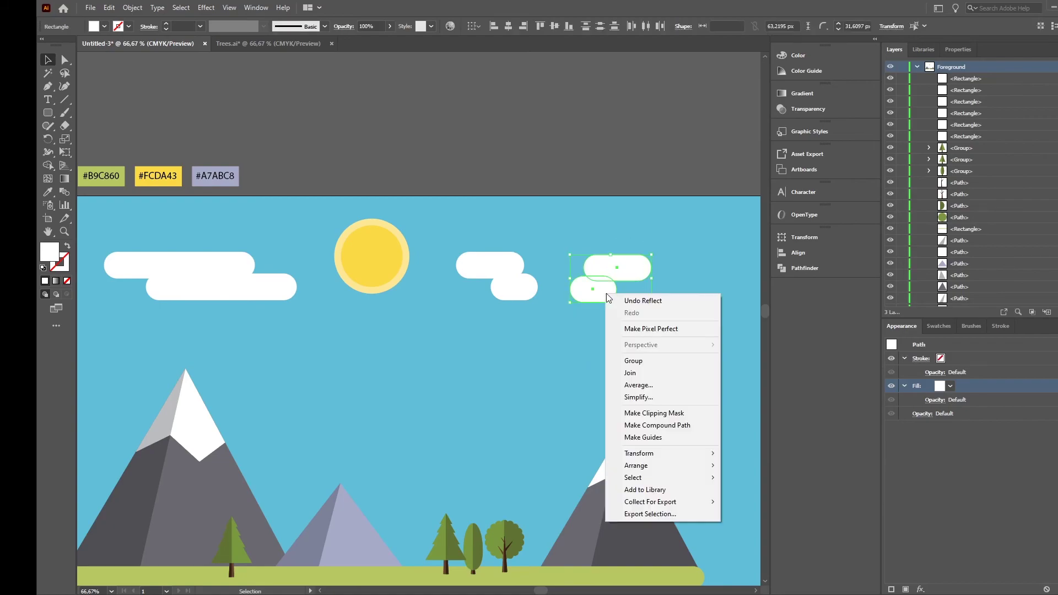
mouse_move(674, 454)
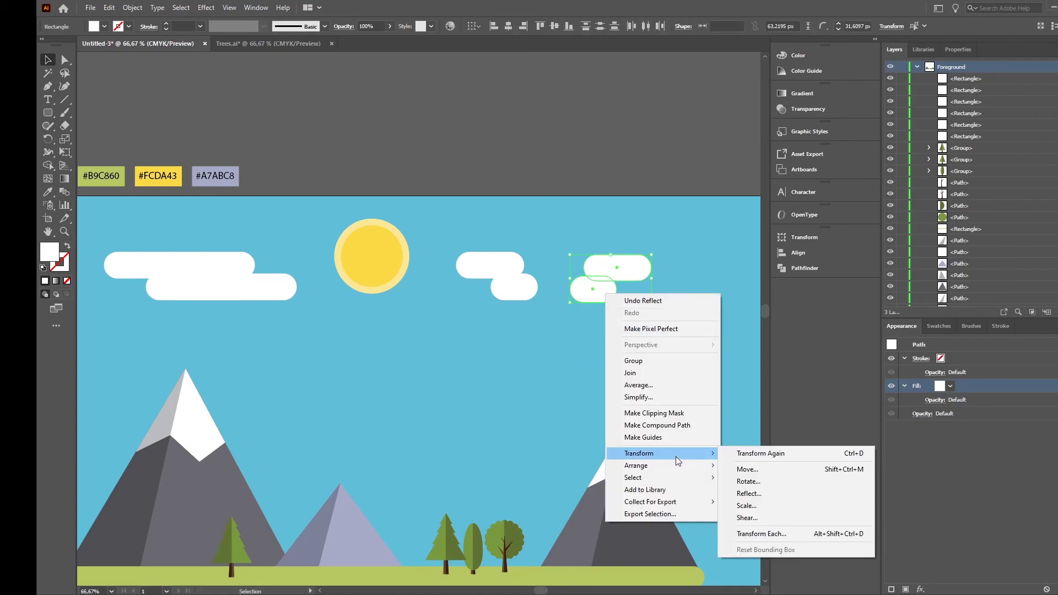
left_click(749, 494)
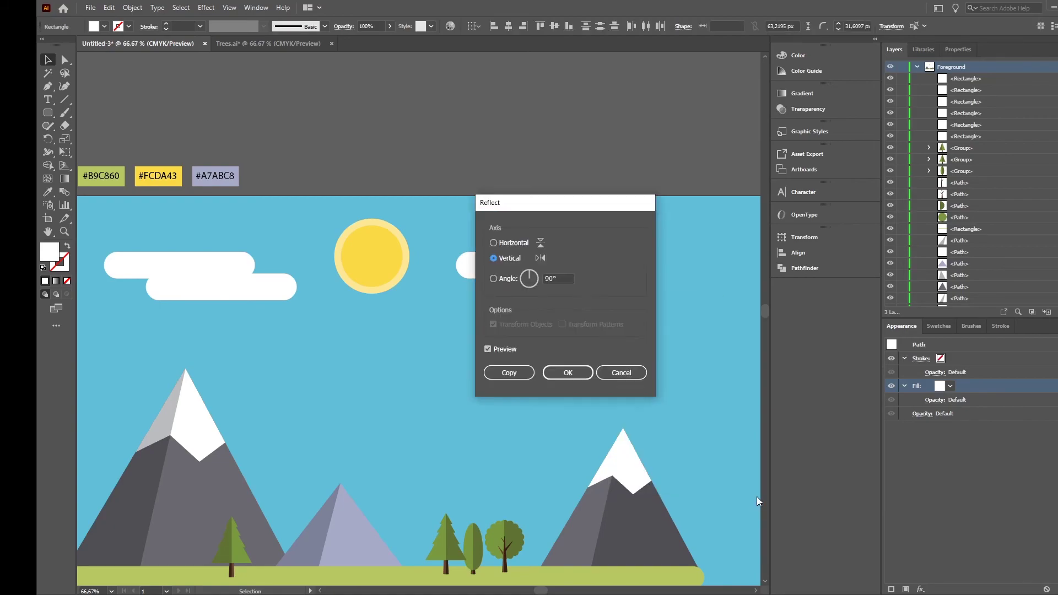
left_click(585, 374)
left_click(673, 373)
Copy the left cloud's lower capsule to the artboard's left edge
left_click(620, 294)
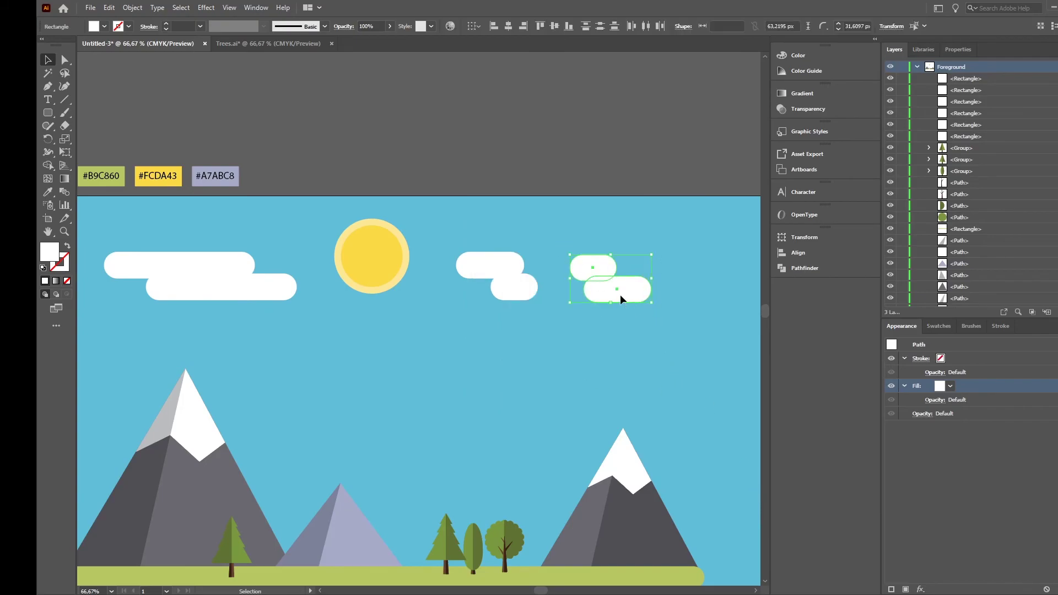
left_click(623, 355)
key("ctrl+minus")
key("ctrl+minus")
key("ctrl+equal")
left_click(297, 324)
left_click_drag(298, 324, 125, 323)
Marquee-select the mountains, trees and ground strip and group them with Ctrl+G
scroll(126, 324, "up", 2)
left_click(190, 372)
scroll(190, 373, "down", 4)
scroll(258, 491, "down", 1)
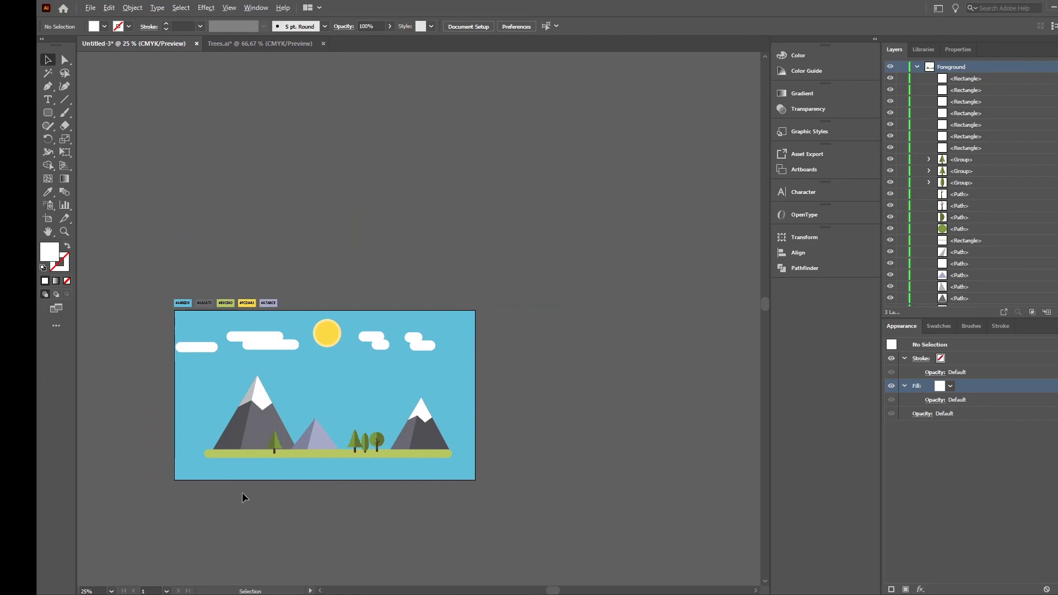
scroll(243, 491, "up", 1)
scroll(288, 491, "up", 1)
scroll(429, 521, "down", 1)
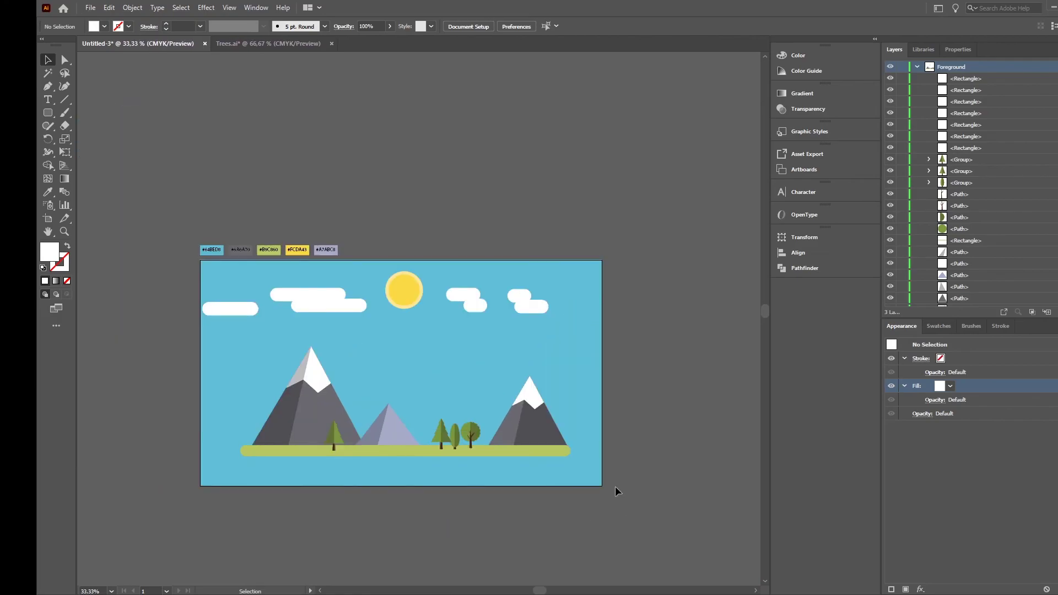
left_click_drag(218, 342, 378, 447)
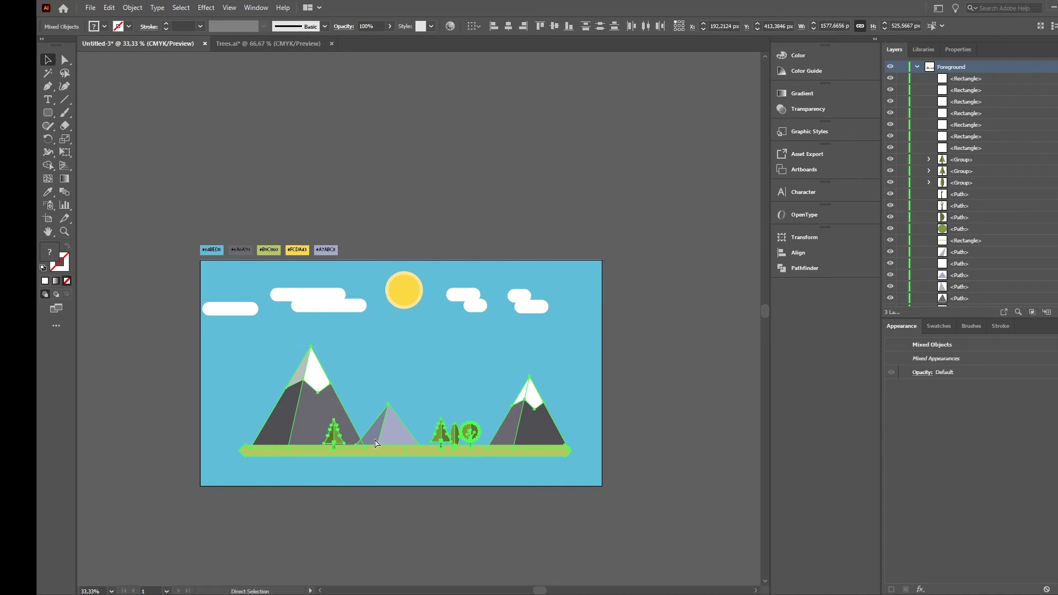
key("ctrl+g")
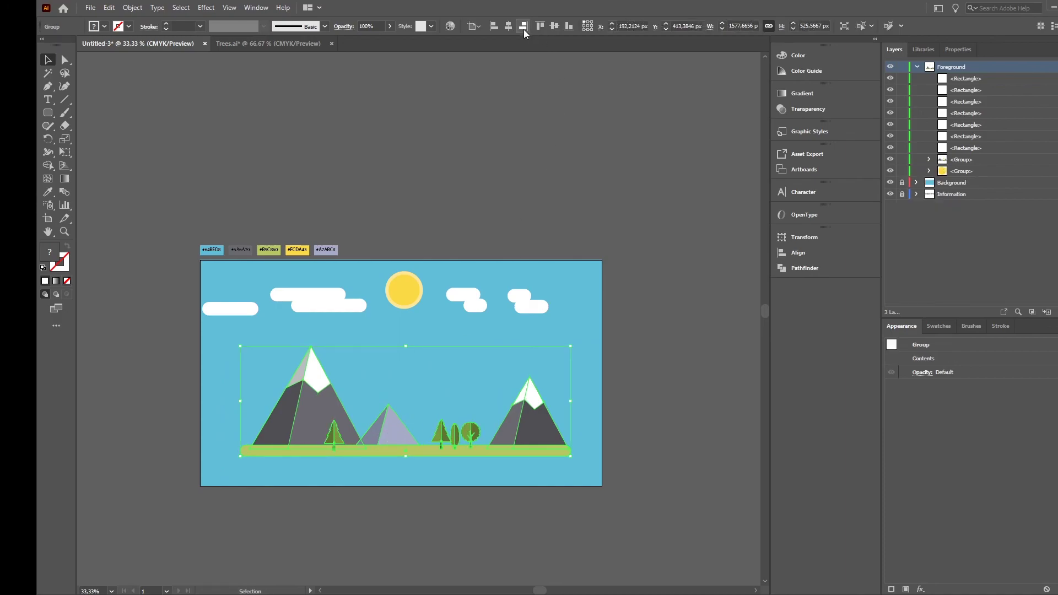
Centre the landscape group horizontally, aligned to the artboard
left_click(811, 253)
left_click(761, 329)
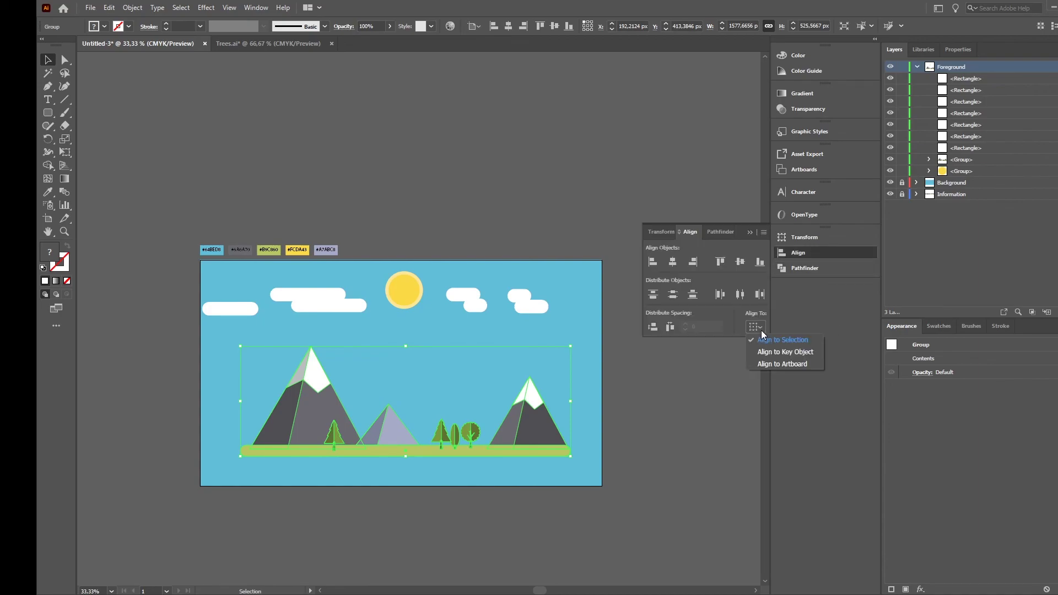
left_click(791, 363)
left_click(672, 261)
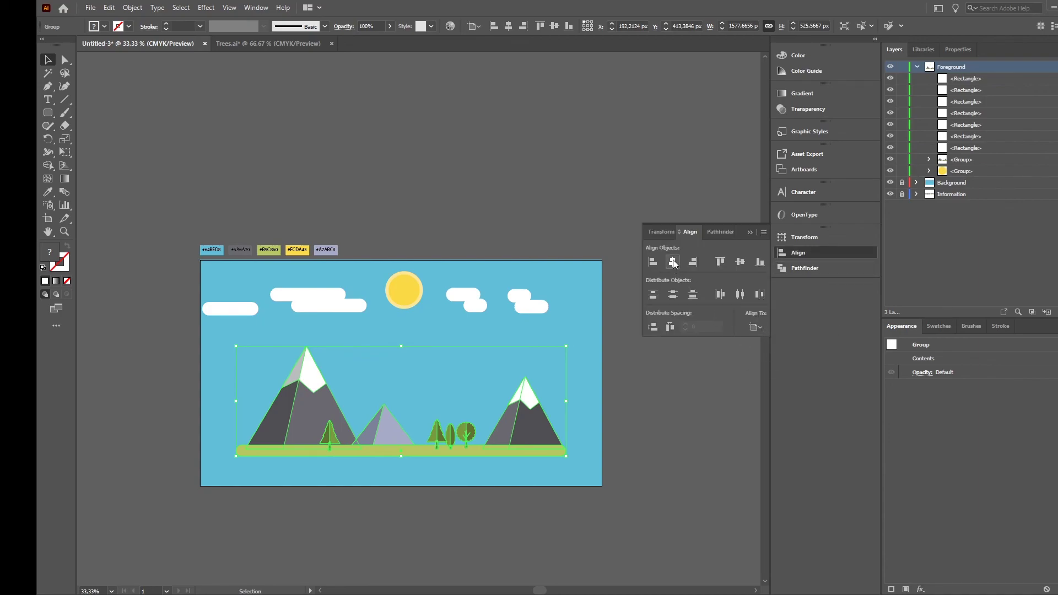
left_click(682, 464)
left_click(751, 232)
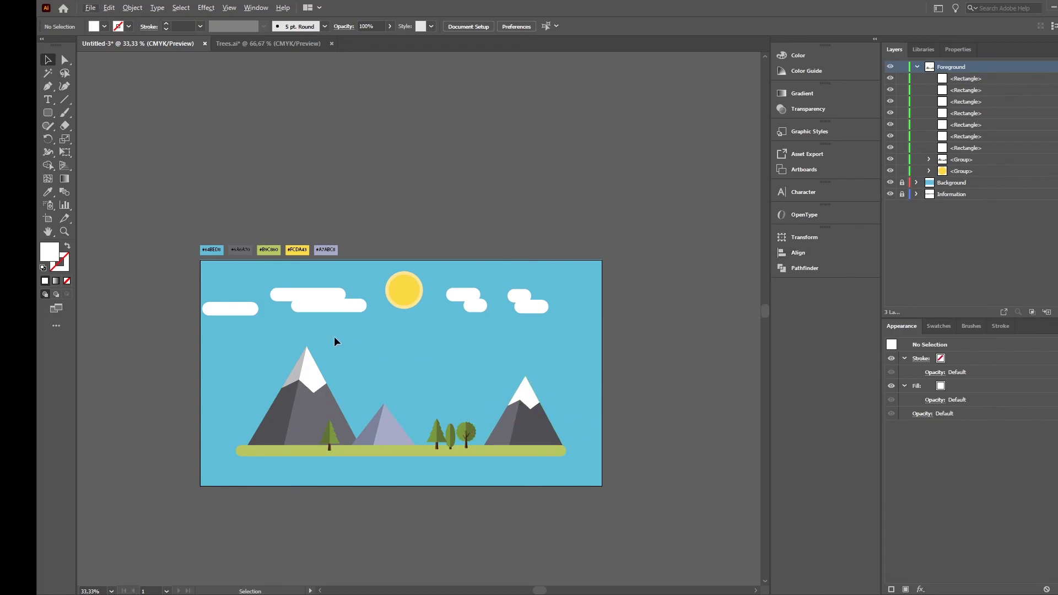
Nudge the leftmost cloud slightly right and down, away from the artboard's left edge
left_click_drag(231, 307, 251, 311)
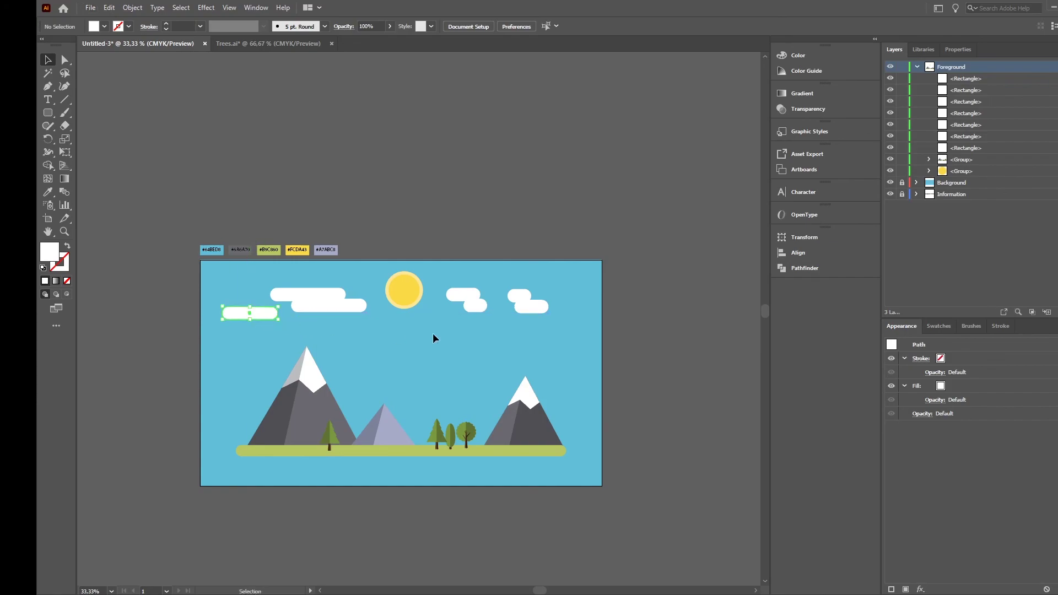
left_click(671, 344)
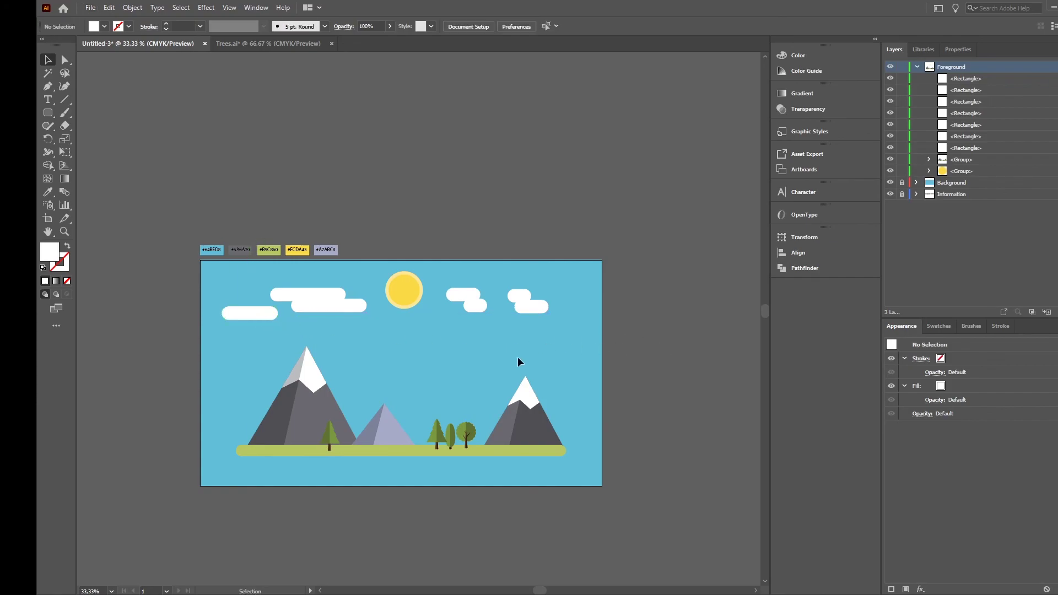